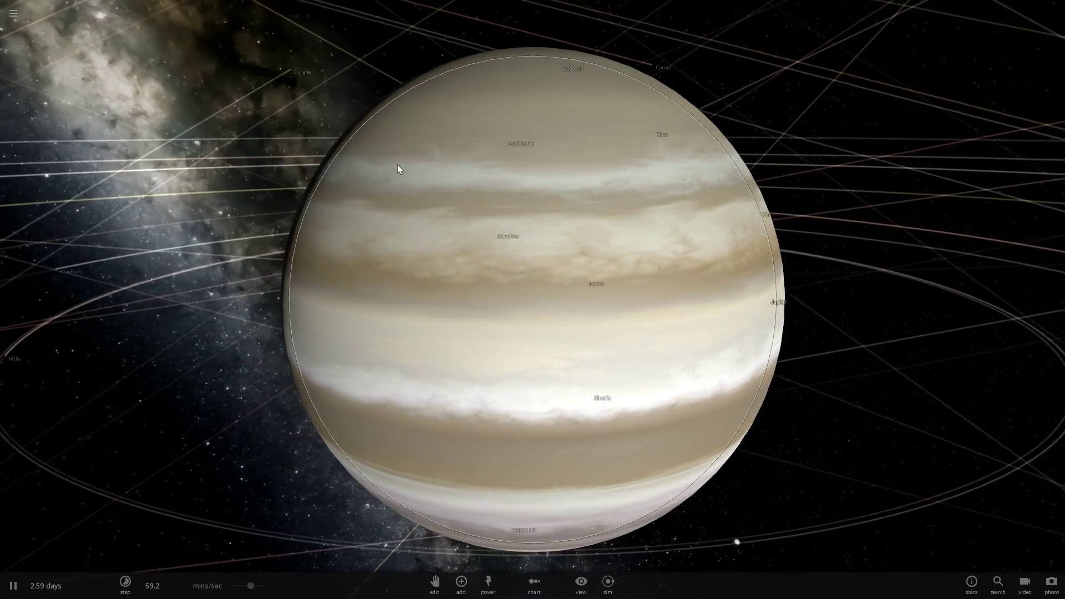
{"action": "scroll", "coordinate": [401, 165], "scroll_direction": "down", "scroll_amount": 3}
{"action": "right_click_drag", "start_coordinate": [401, 165], "coordinate": [490, 248]}
{"action": "scroll", "coordinate": [515, 264], "scroll_direction": "up", "scroll_amount": 3}
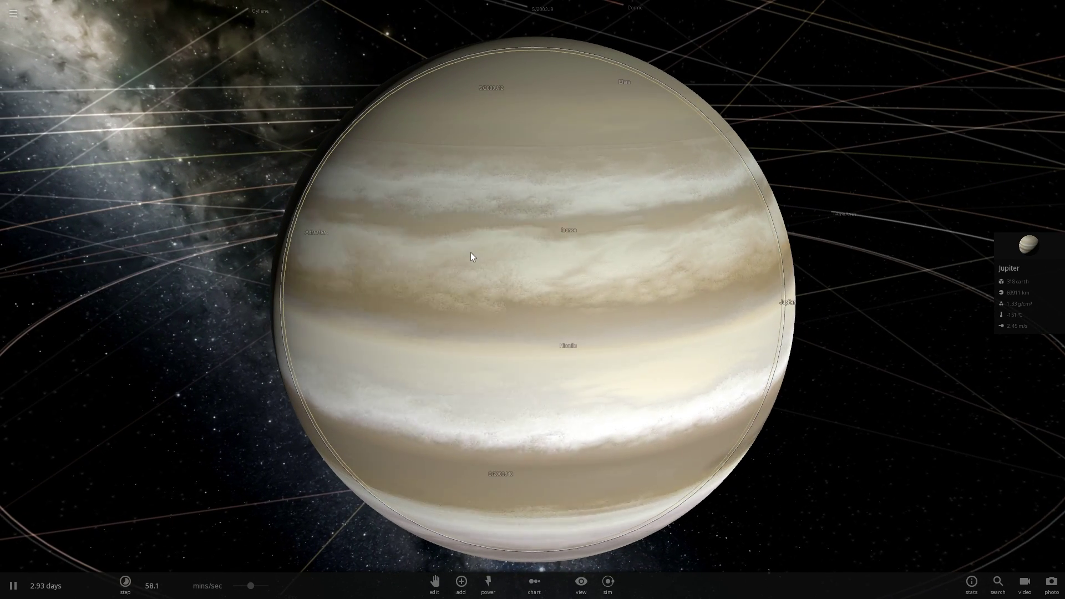
{"action": "scroll", "coordinate": [502, 224], "scroll_direction": "down", "scroll_amount": 3}
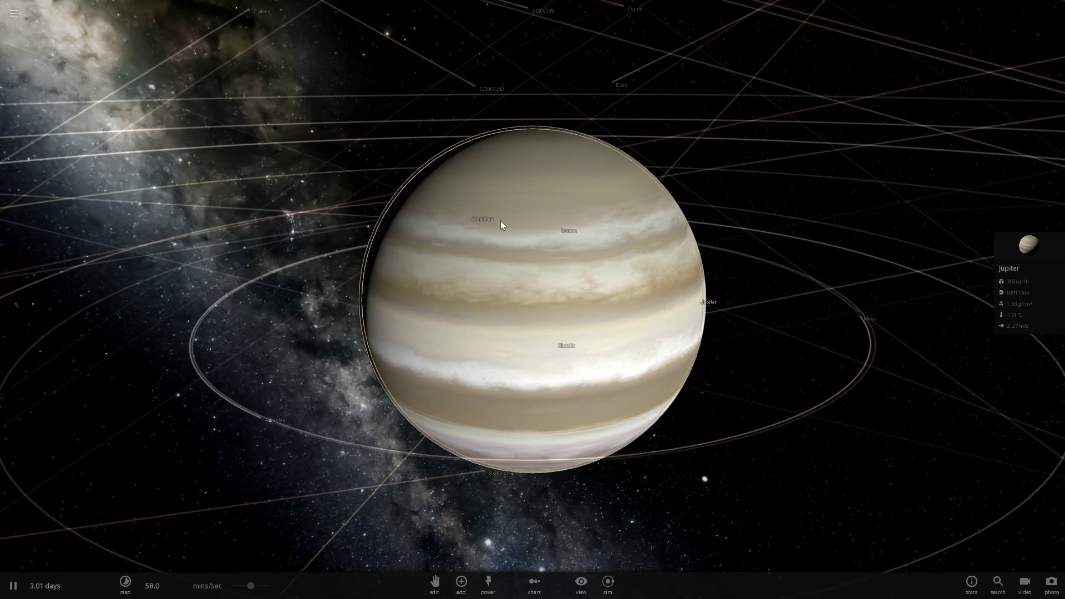
{"action": "left_click_drag", "start_coordinate": [502, 220], "coordinate": [530, 241]}
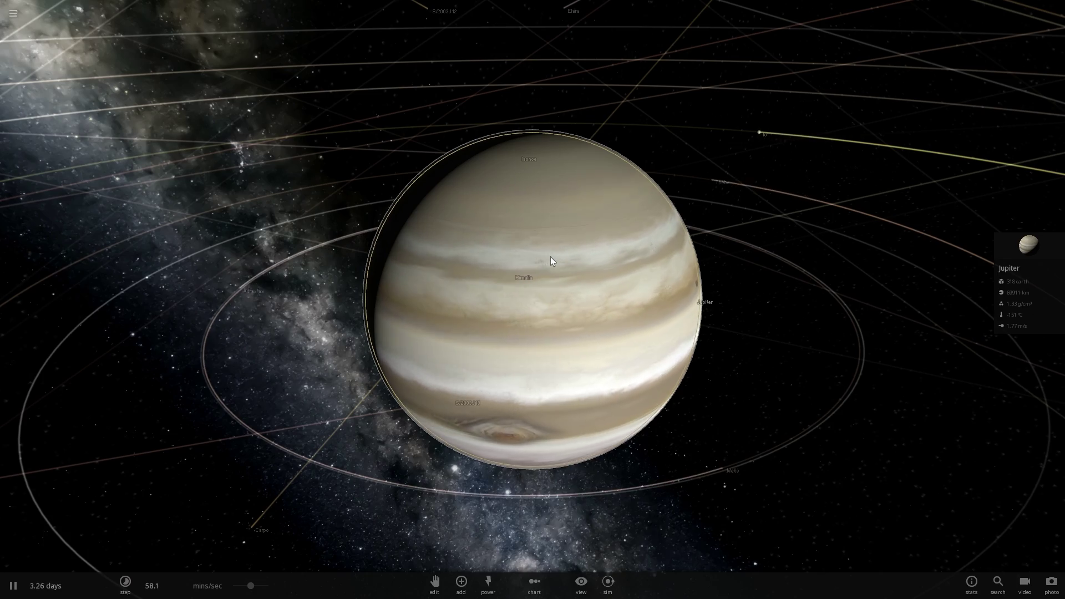
{"action": "left_click_drag", "start_coordinate": [550, 258], "coordinate": [531, 227]}
{"action": "scroll", "coordinate": [541, 237], "scroll_direction": "up", "scroll_amount": 3}
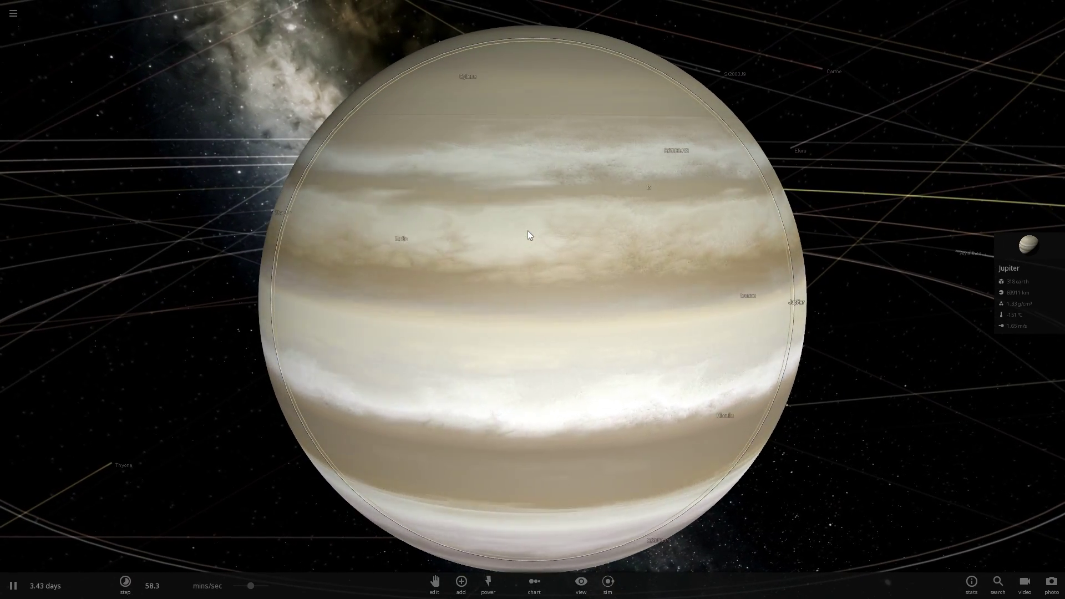
- Open the existing solar system simulation in place of the current Jupiter one
{"action": "left_click", "coordinate": [19, 18]}
{"action": "left_click", "coordinate": [10, 17]}
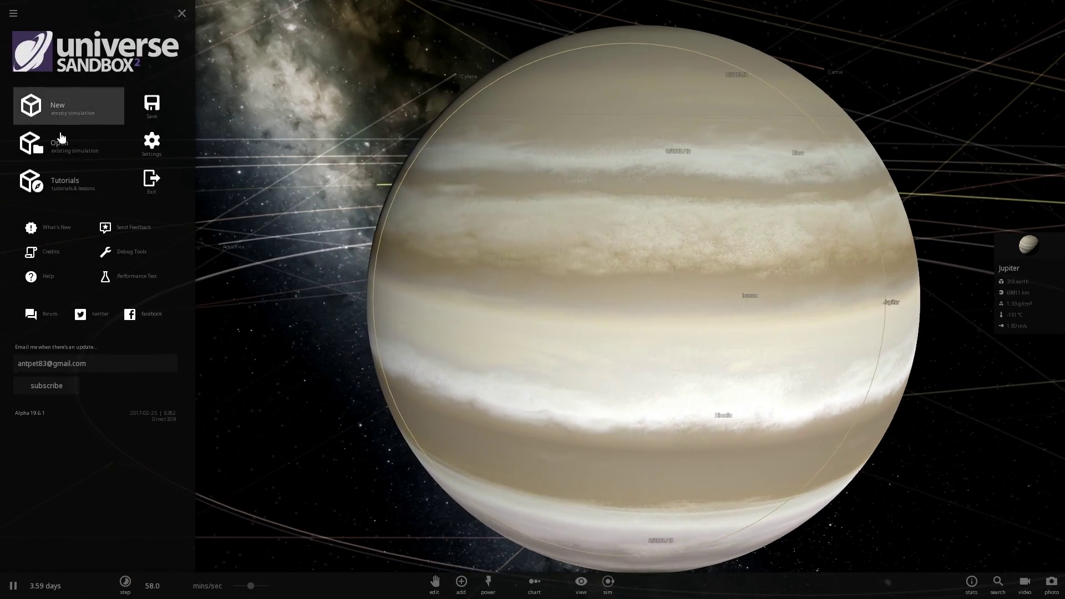
{"action": "left_click", "coordinate": [60, 145]}
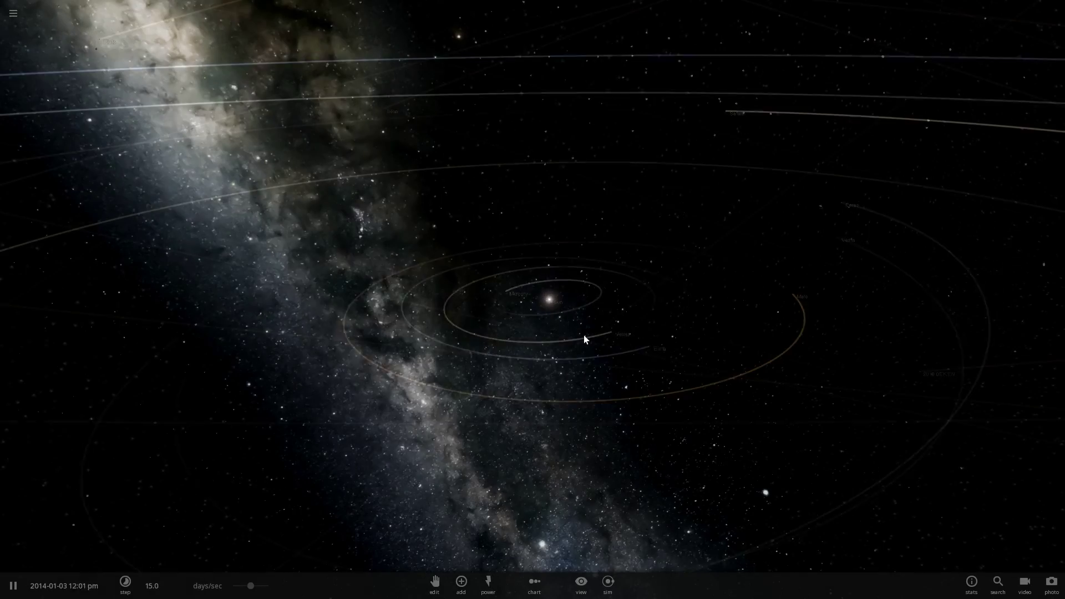
- Focus on Mercury up close and slow the simulation to about 22 hours per second
{"action": "right_click_drag", "start_coordinate": [584, 336], "coordinate": [655, 362]}
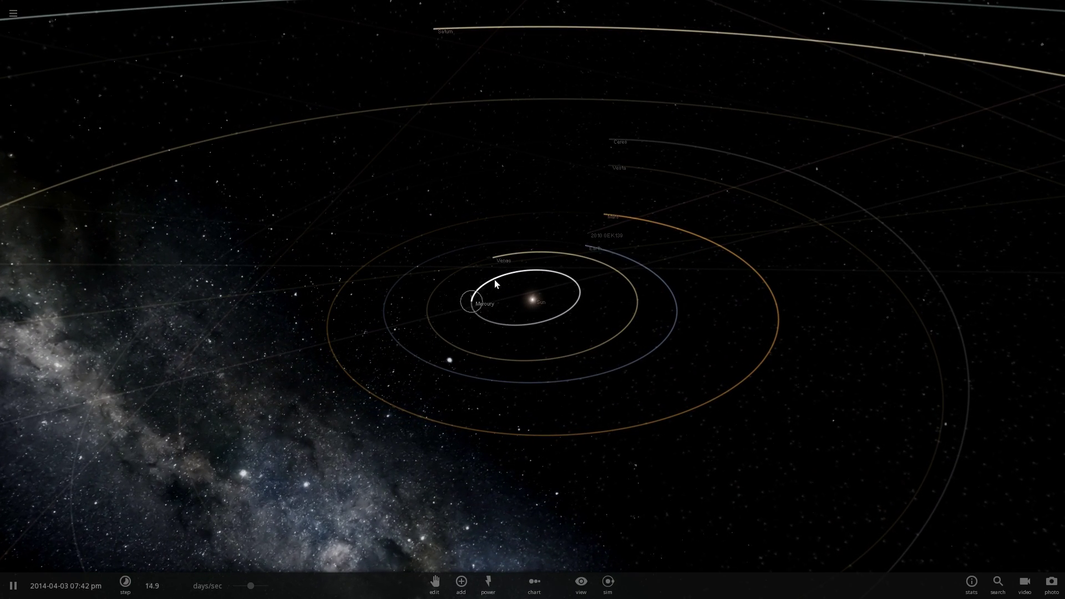
{"action": "left_click", "coordinate": [502, 323]}
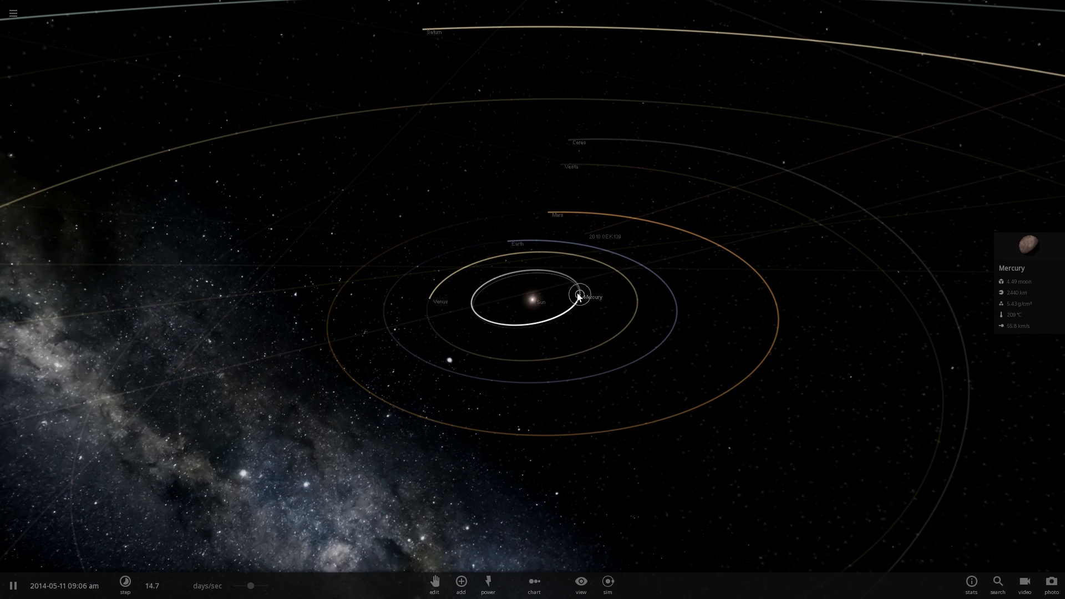
{"action": "scroll", "coordinate": [574, 327], "scroll_direction": "up", "scroll_amount": 5}
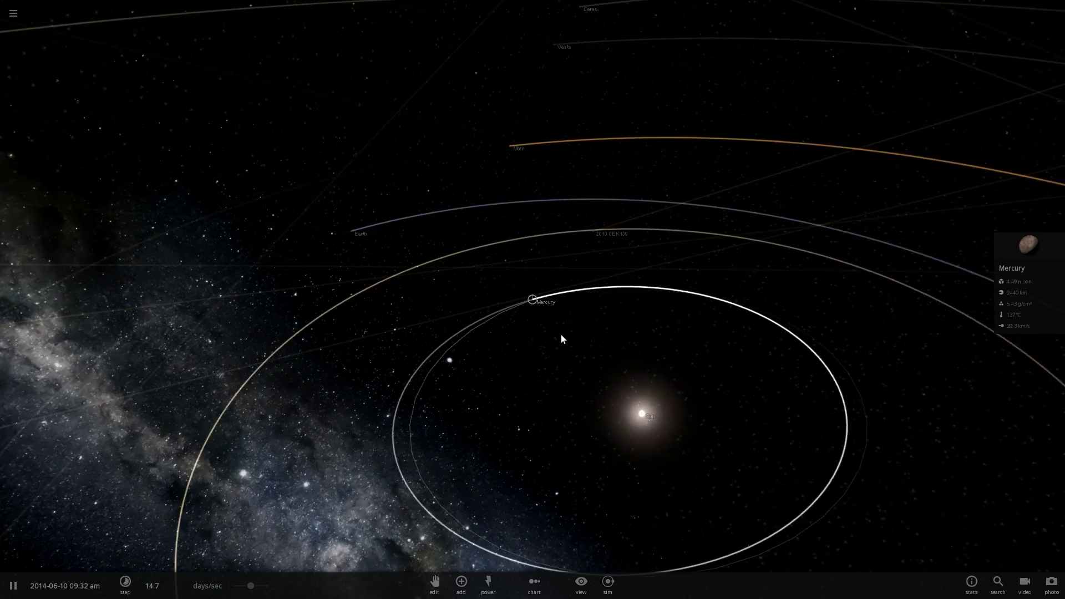
{"action": "scroll", "coordinate": [561, 335], "scroll_direction": "up", "scroll_amount": 10}
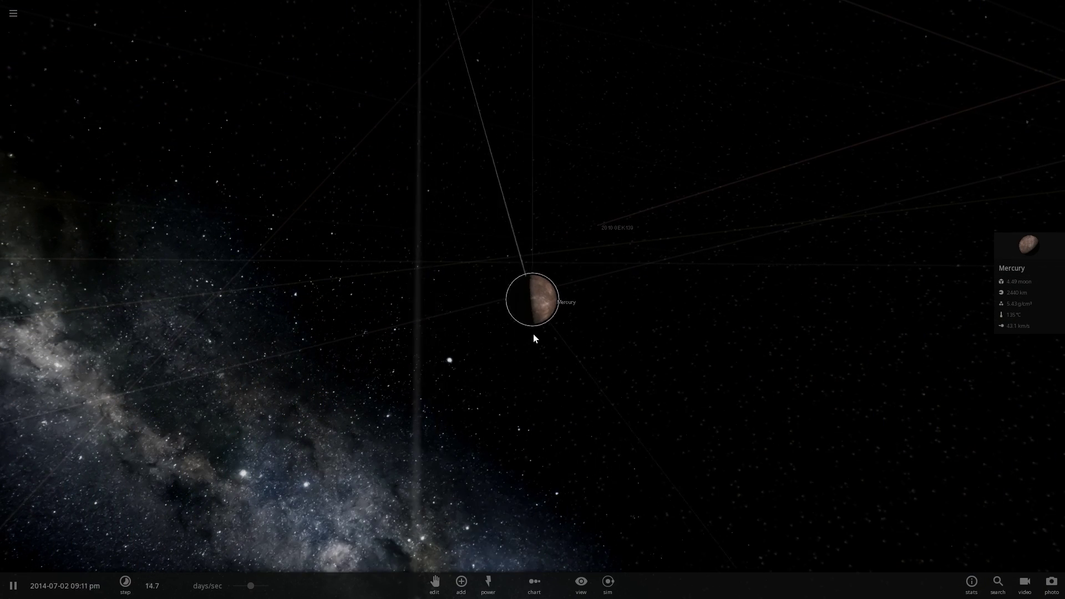
{"action": "scroll", "coordinate": [534, 334], "scroll_direction": "up", "scroll_amount": 4}
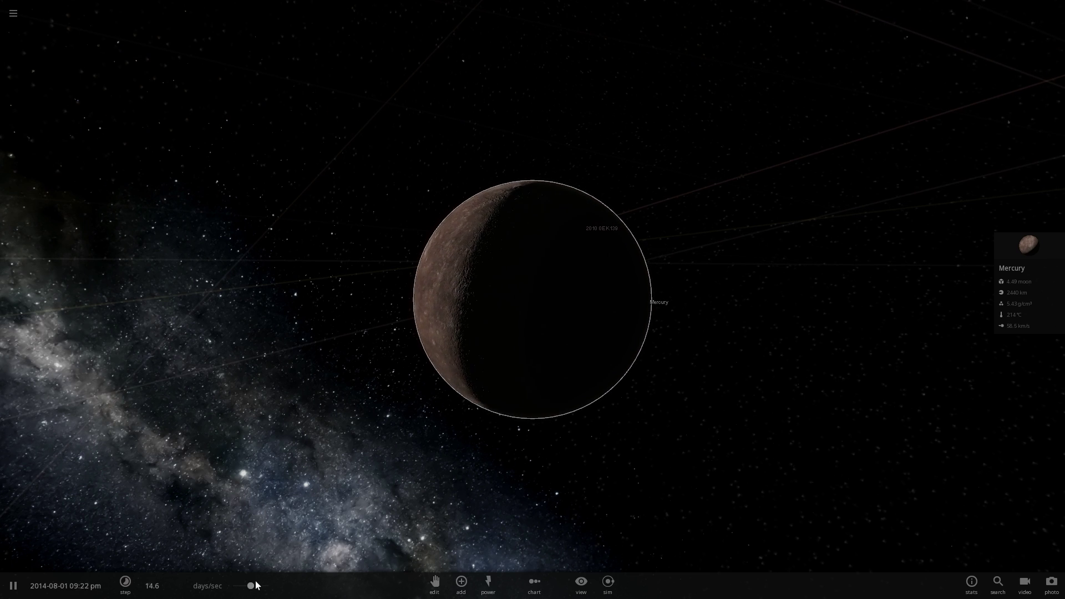
{"action": "left_click_drag", "start_coordinate": [252, 586], "coordinate": [223, 591]}
{"action": "right_click_drag", "start_coordinate": [371, 451], "coordinate": [638, 255]}
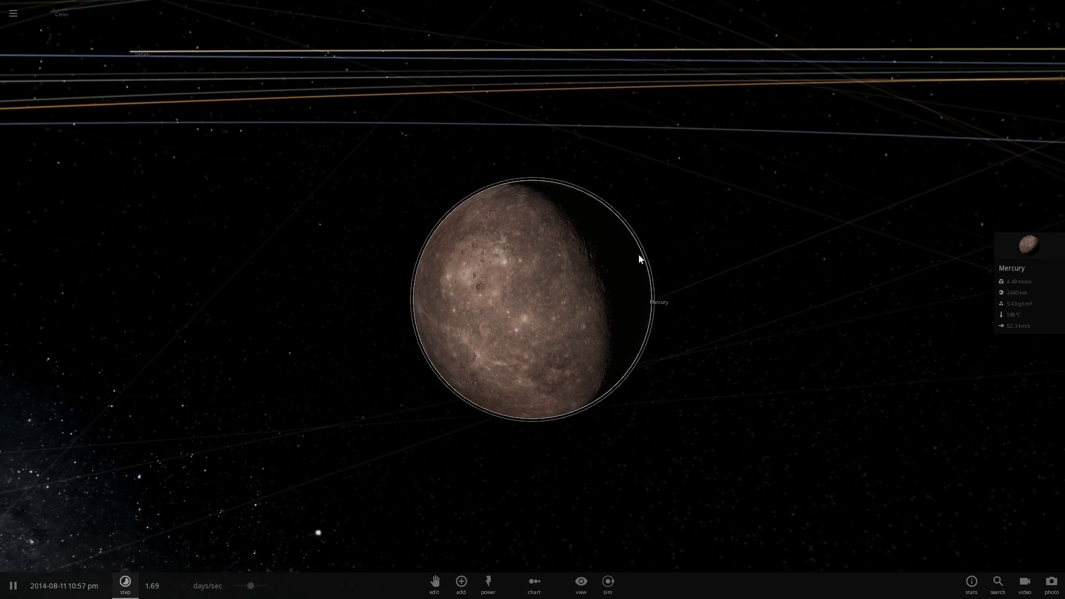
- Open Mercury's properties and raise its mass to about 6.43 moon masses
{"action": "left_click", "coordinate": [1033, 255]}
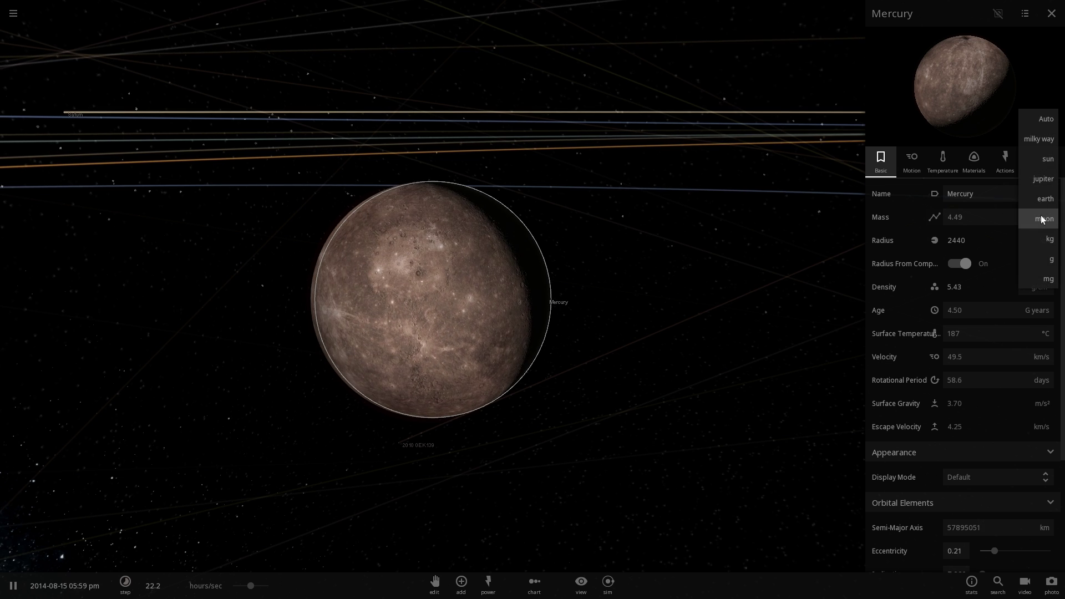
{"action": "left_click", "coordinate": [971, 208]}
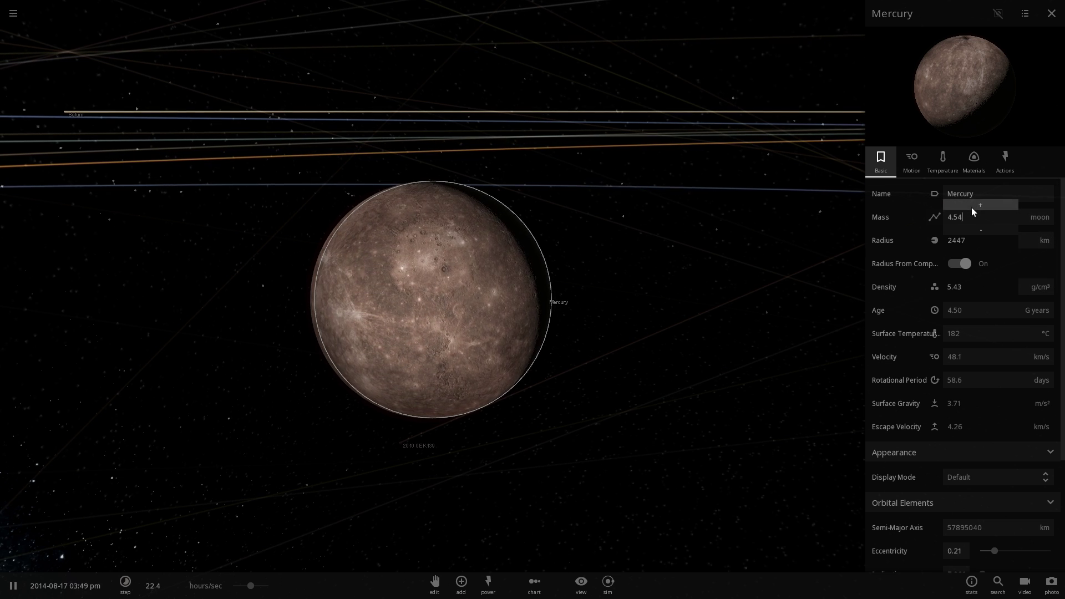
{"action": "left_click", "coordinate": [971, 207]}
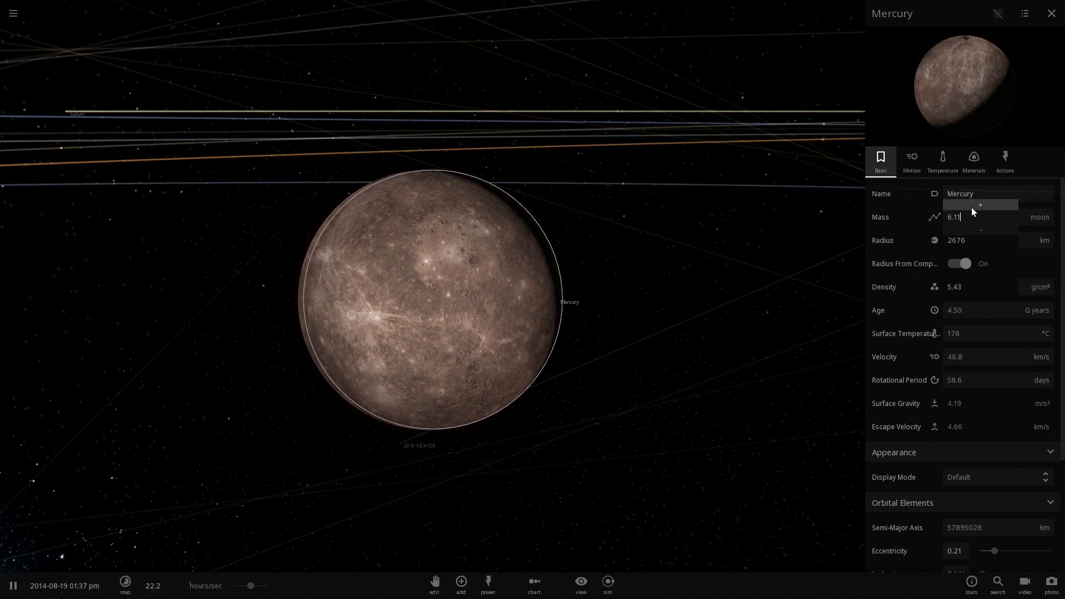
- Switch Mercury's mass unit to jupiter and set the mass to 1
{"action": "left_click", "coordinate": [1053, 221]}
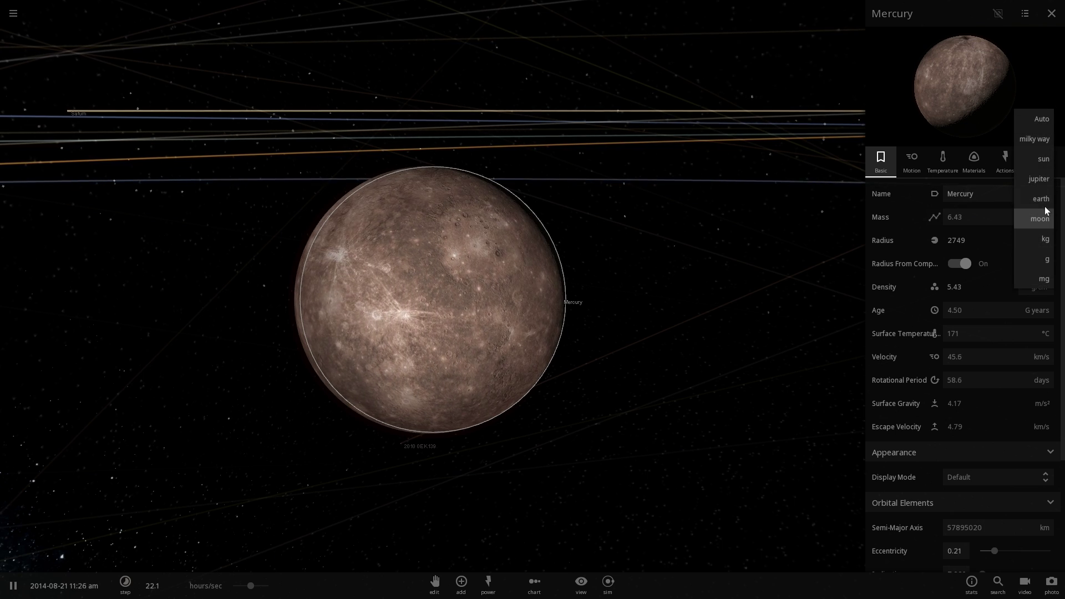
{"action": "left_click", "coordinate": [1038, 181]}
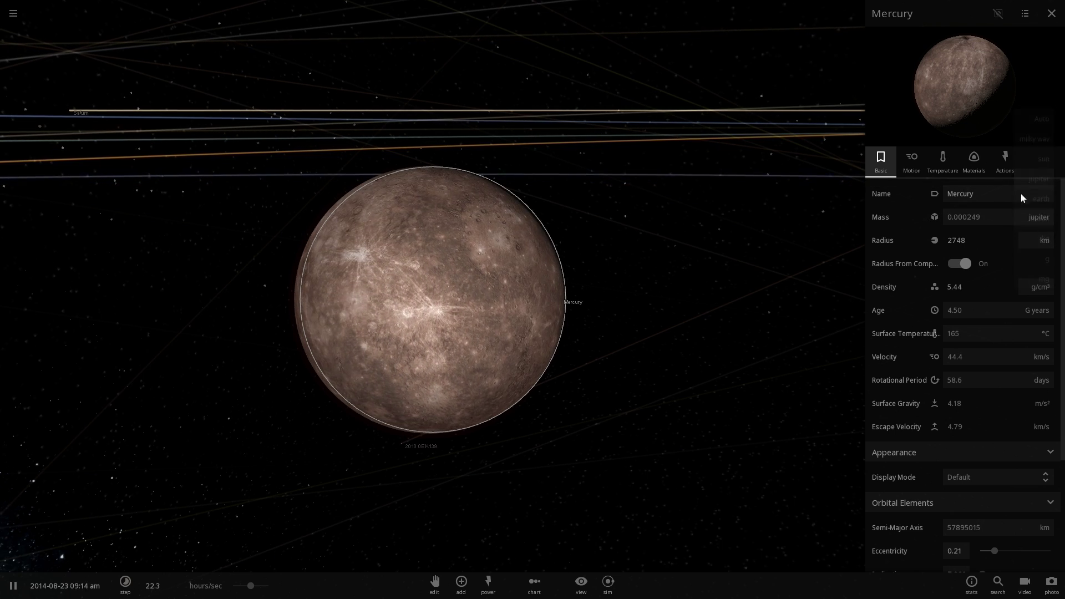
{"action": "type", "text": "1"}
{"action": "key", "text": "Return"}
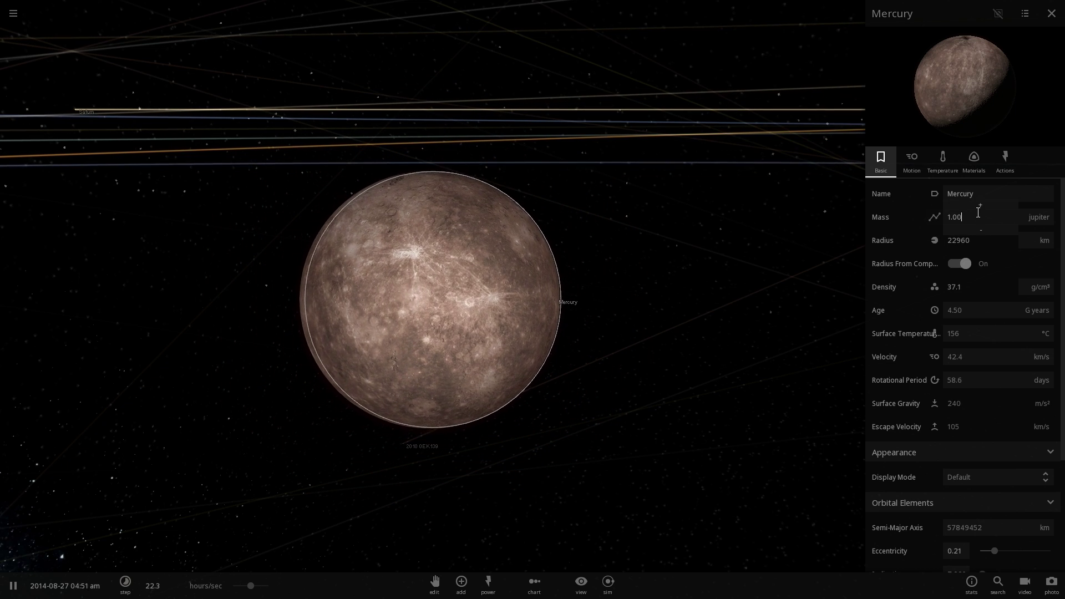
- Raise Mercury's mass in increments to about 13.8 Jupiter masses
{"action": "left_click", "coordinate": [980, 203]}
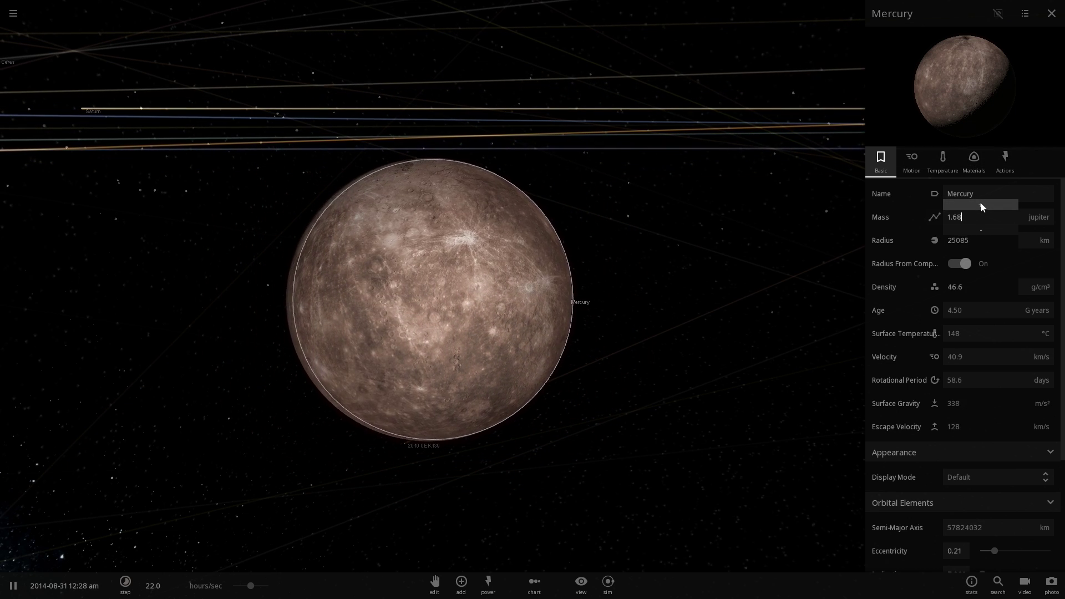
{"action": "left_click_drag", "start_coordinate": [981, 203], "coordinate": [980, 203]}
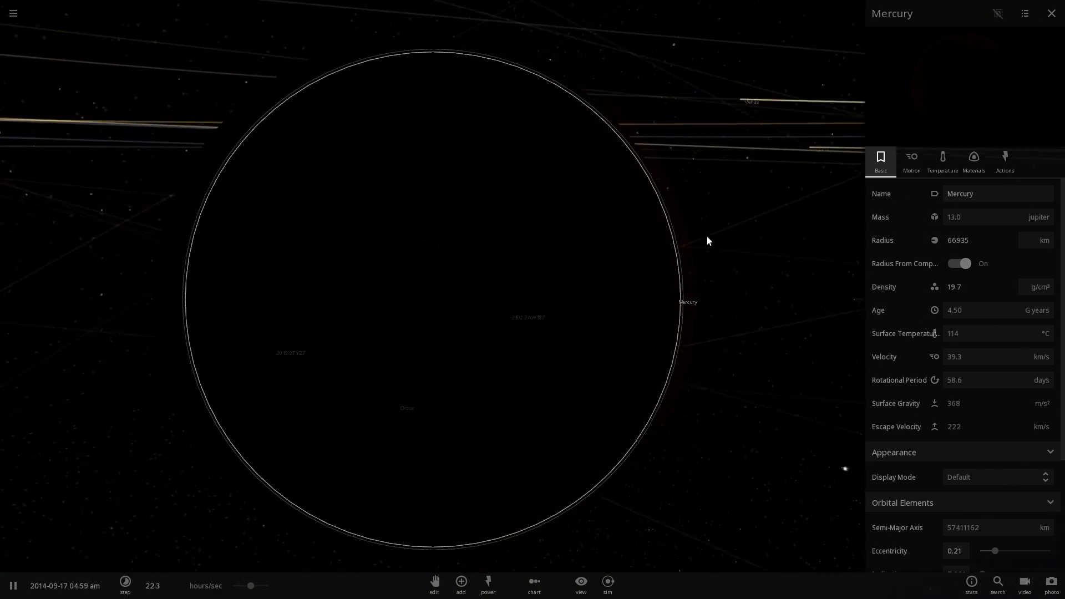
{"action": "left_click", "coordinate": [980, 204]}
{"action": "left_click", "coordinate": [980, 204]}
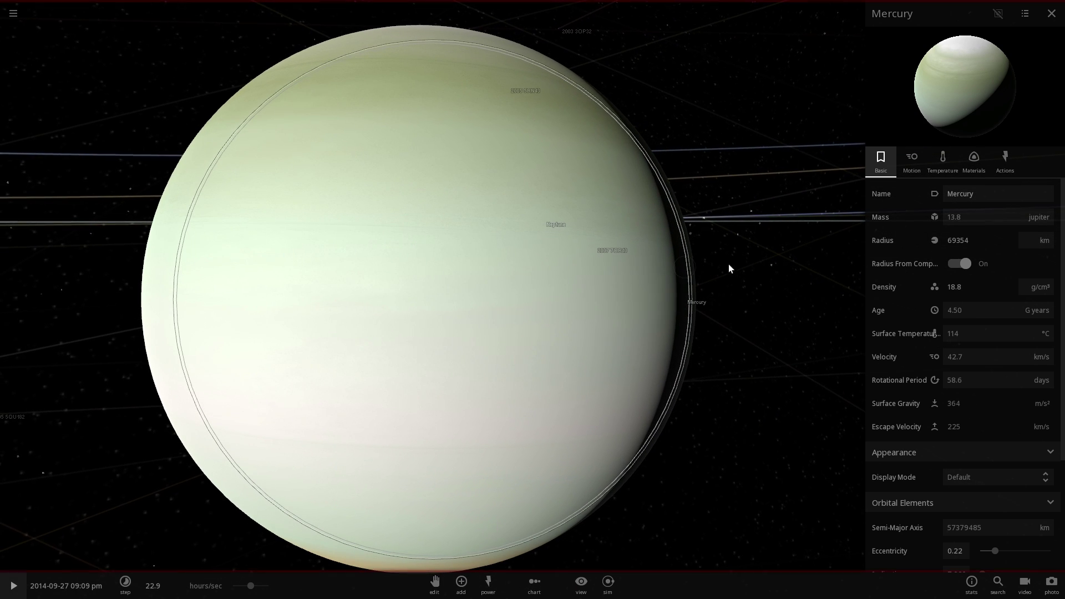
- Pause the simulation and check Mercury's material composition, returning to its basic properties
{"action": "key", "text": "space"}
{"action": "right_click_drag", "start_coordinate": [541, 295], "coordinate": [591, 309]}
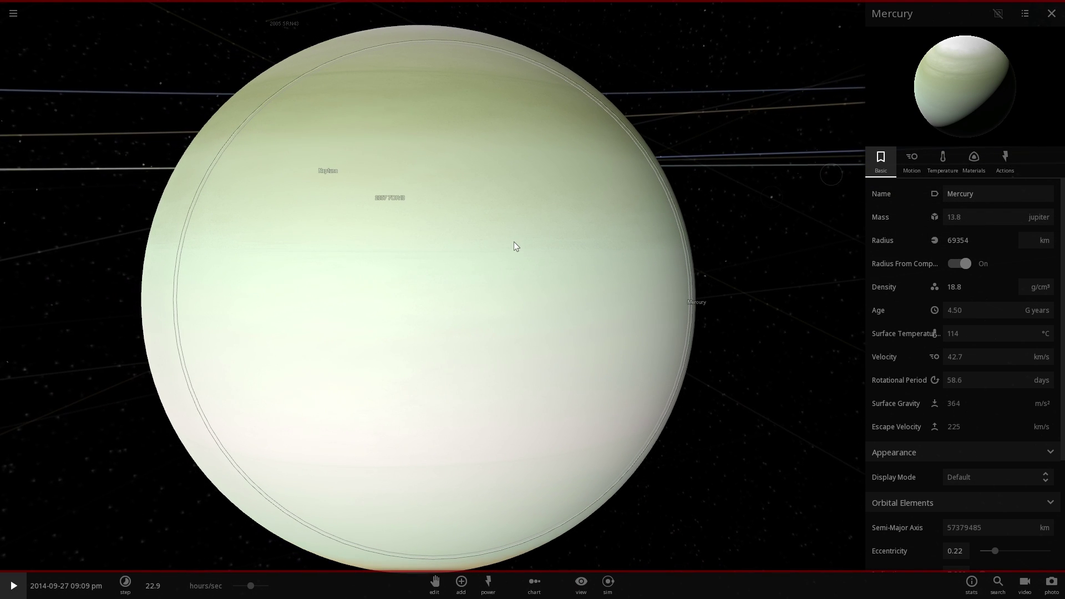
{"action": "left_click", "coordinate": [971, 166]}
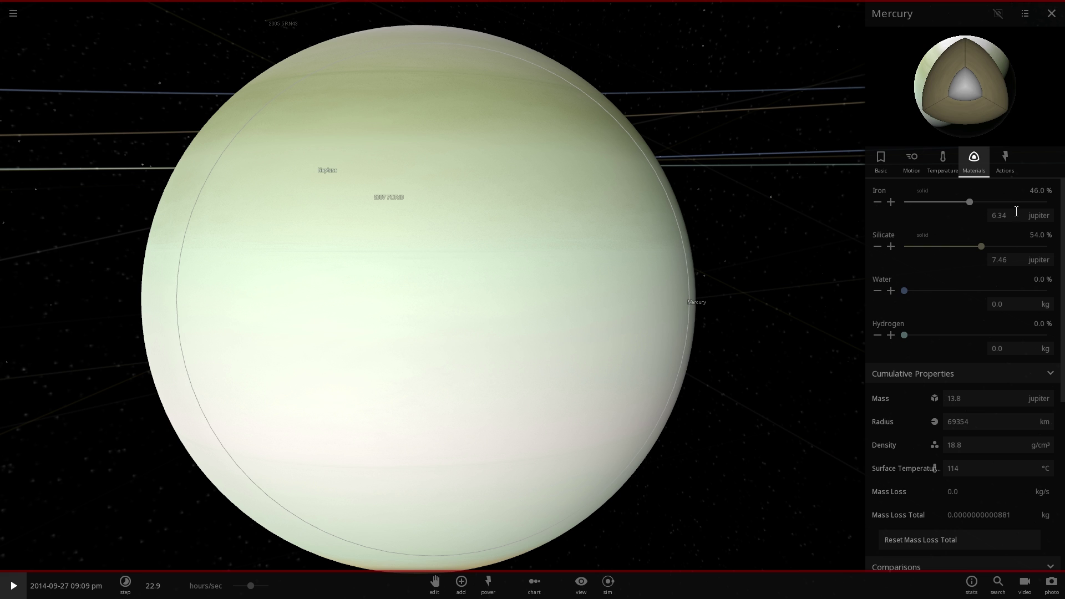
{"action": "left_click", "coordinate": [880, 161]}
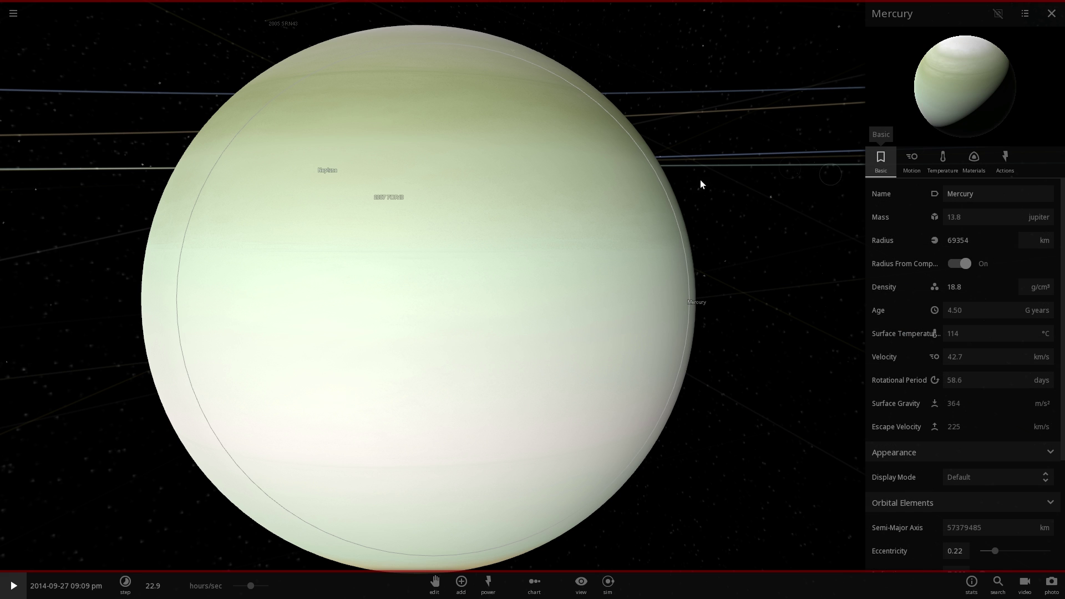
- Set the simulation speed to about 6.35 hours per second and focus on Venus with its properties shown
{"action": "scroll", "coordinate": [663, 194], "scroll_direction": "down", "scroll_amount": 3}
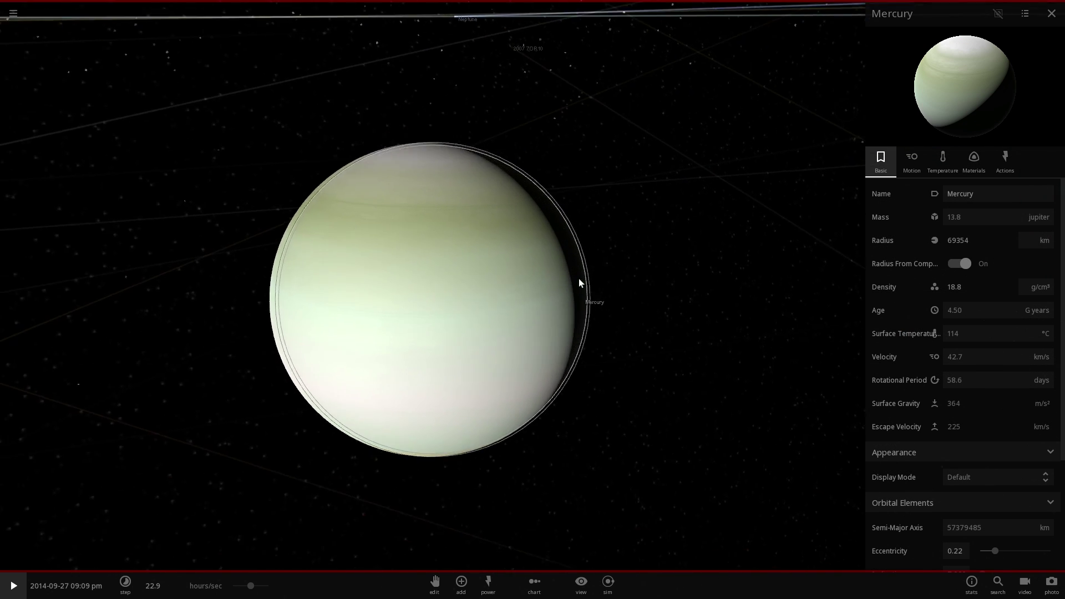
{"action": "scroll", "coordinate": [568, 292], "scroll_direction": "down", "scroll_amount": 5}
{"action": "scroll", "coordinate": [458, 323], "scroll_direction": "down", "scroll_amount": 6}
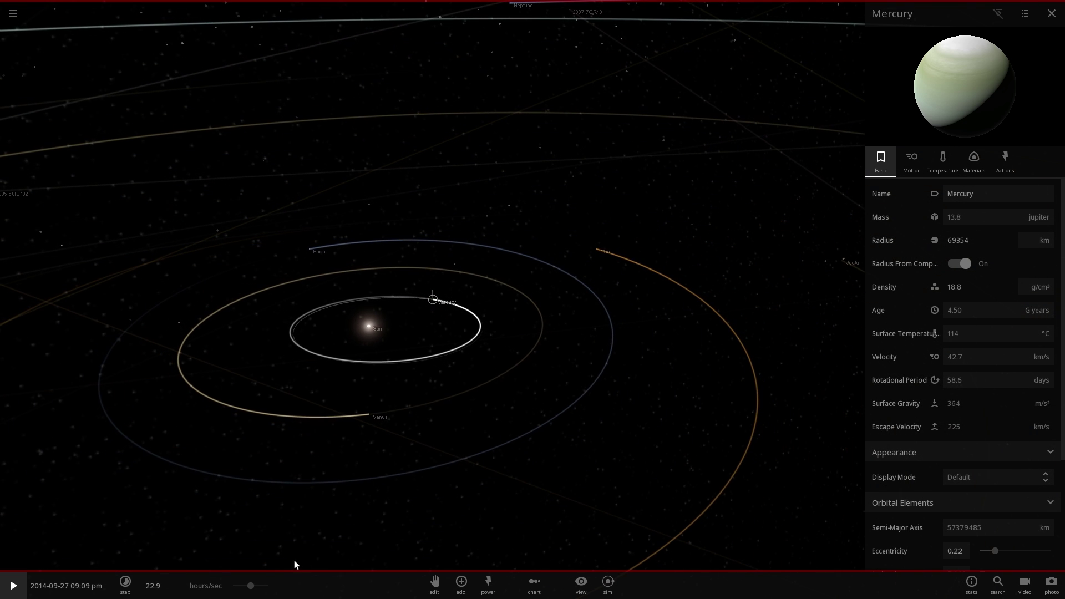
{"action": "left_click_drag", "start_coordinate": [253, 586], "coordinate": [232, 585]}
{"action": "double_click", "coordinate": [370, 415]}
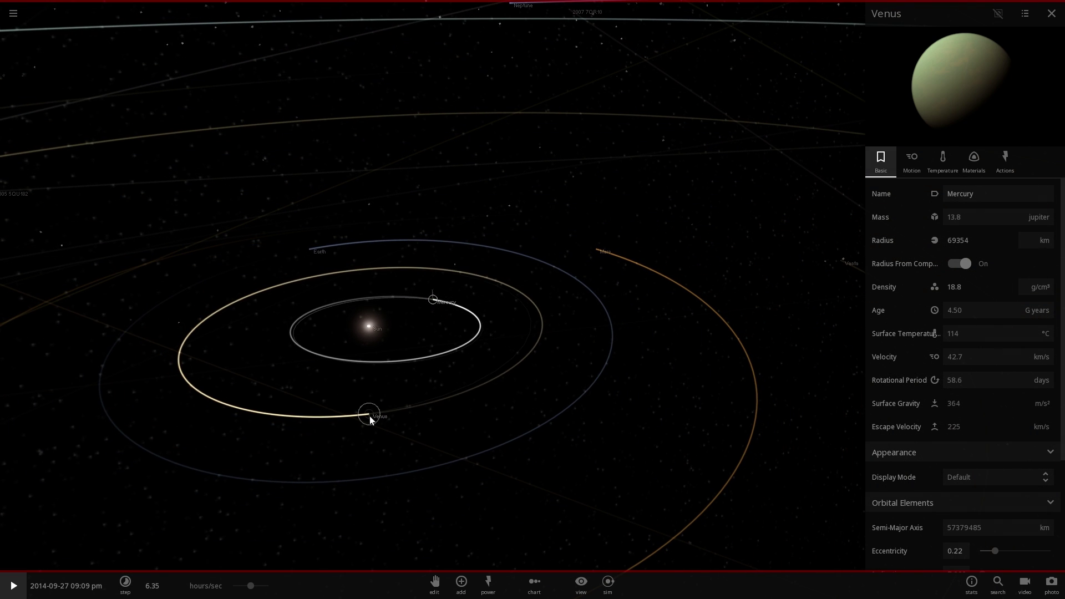
{"action": "right_click_drag", "start_coordinate": [429, 346], "coordinate": [721, 320]}
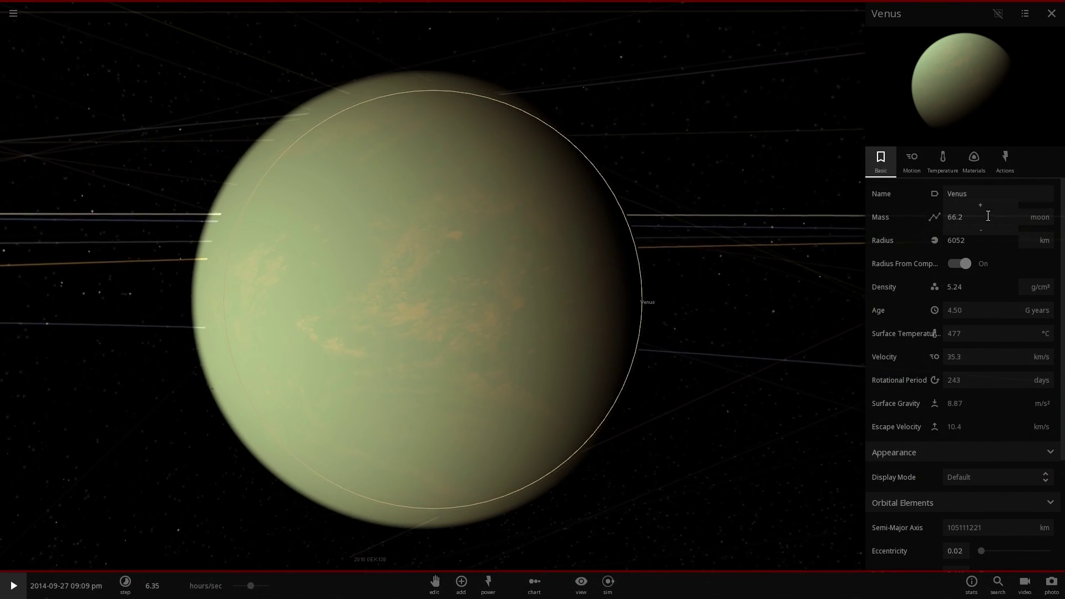
- Switch Venus's mass unit to jupiter and set the mass to 1
{"action": "left_click", "coordinate": [1042, 218]}
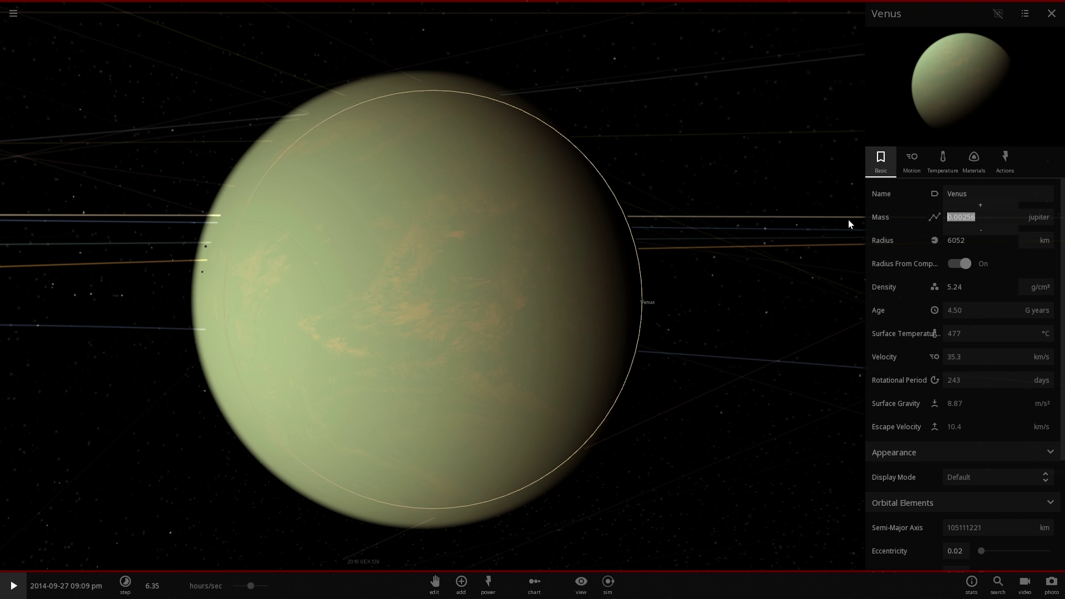
{"action": "type", "text": "1"}
{"action": "key", "text": "Return"}
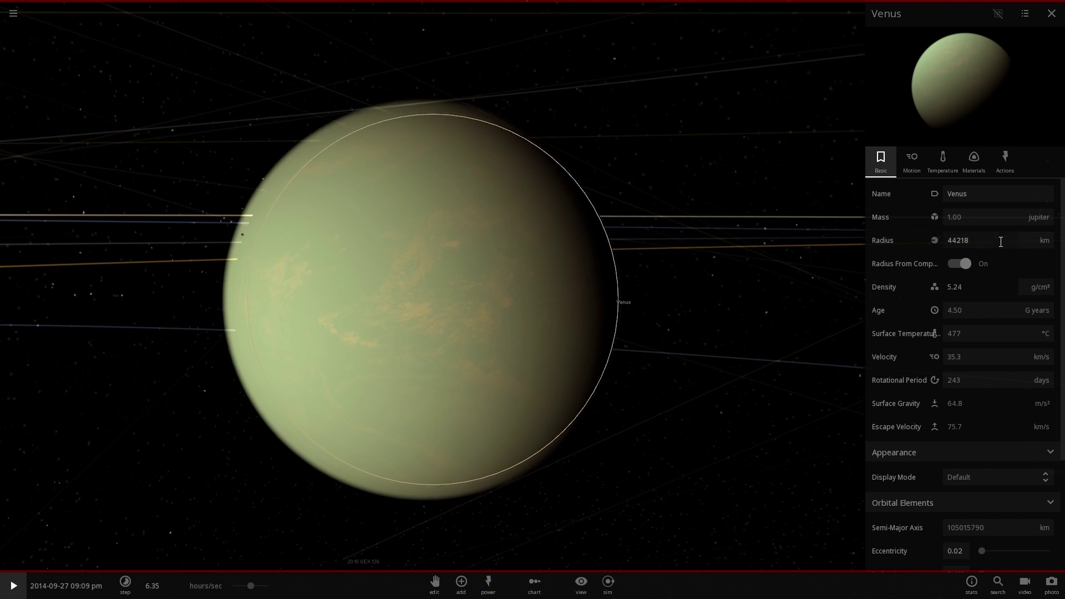
- Raise Venus's mass to 11.2 Jupiter masses with the simulation running and check its material composition
{"action": "left_click", "coordinate": [984, 204]}
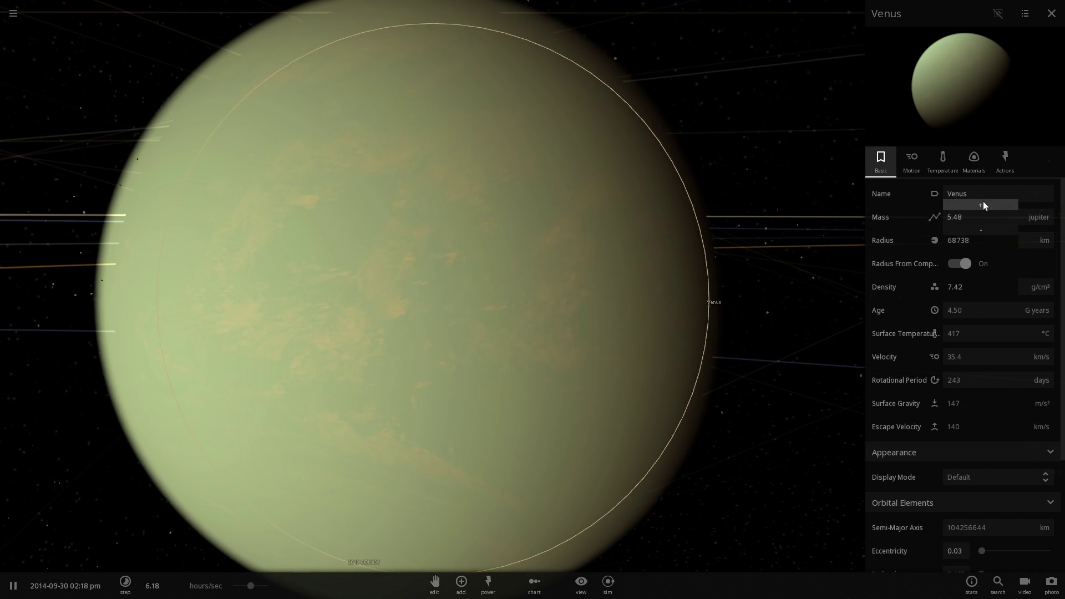
{"action": "scroll", "coordinate": [675, 234], "scroll_direction": "down", "scroll_amount": 5}
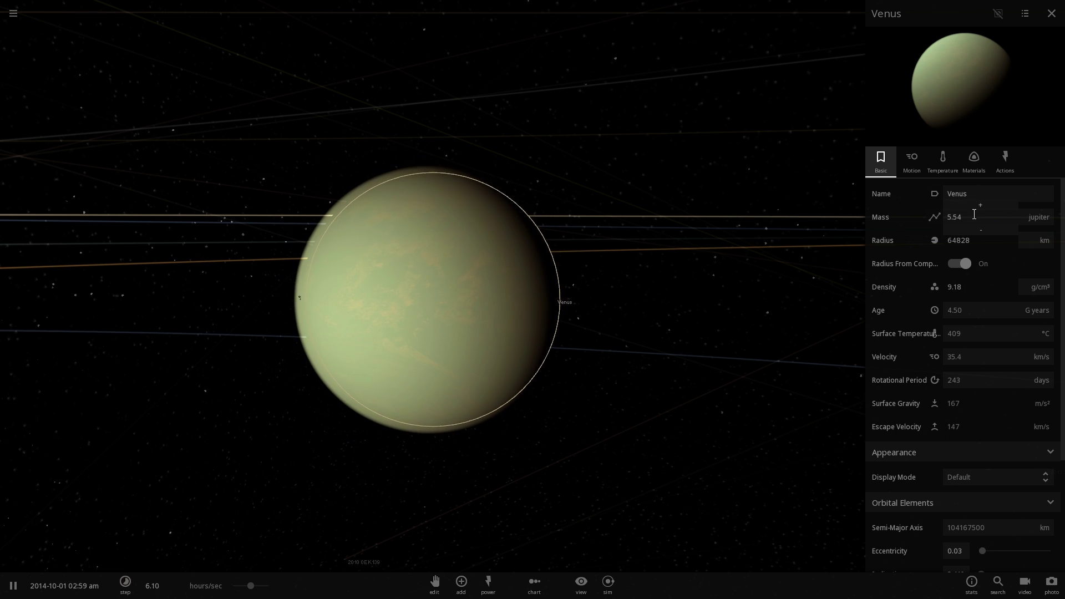
{"action": "left_click_drag", "start_coordinate": [980, 206], "coordinate": [980, 203]}
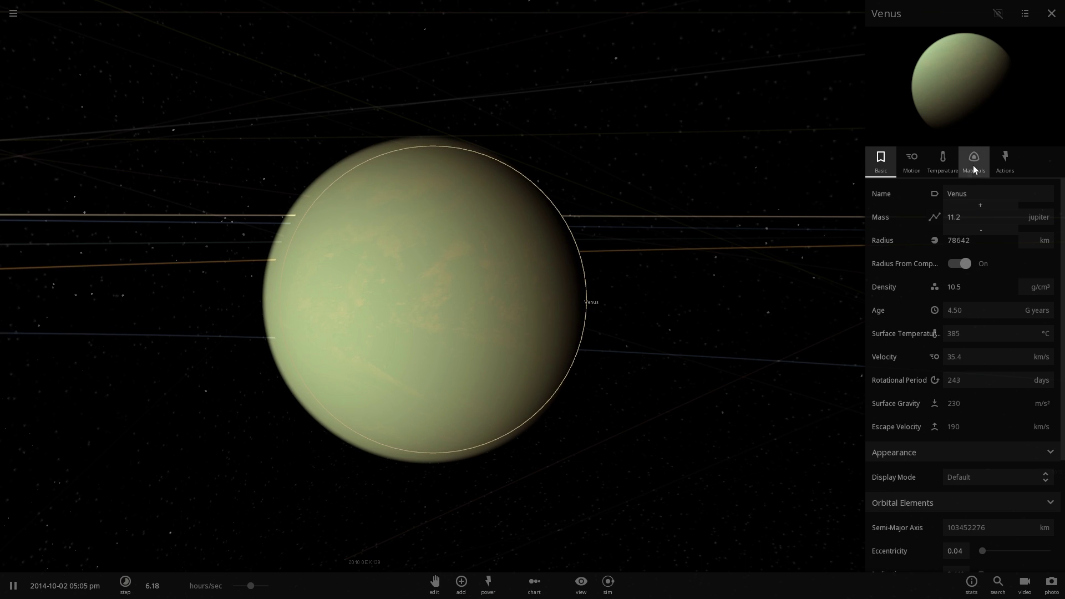
{"action": "left_click", "coordinate": [974, 166]}
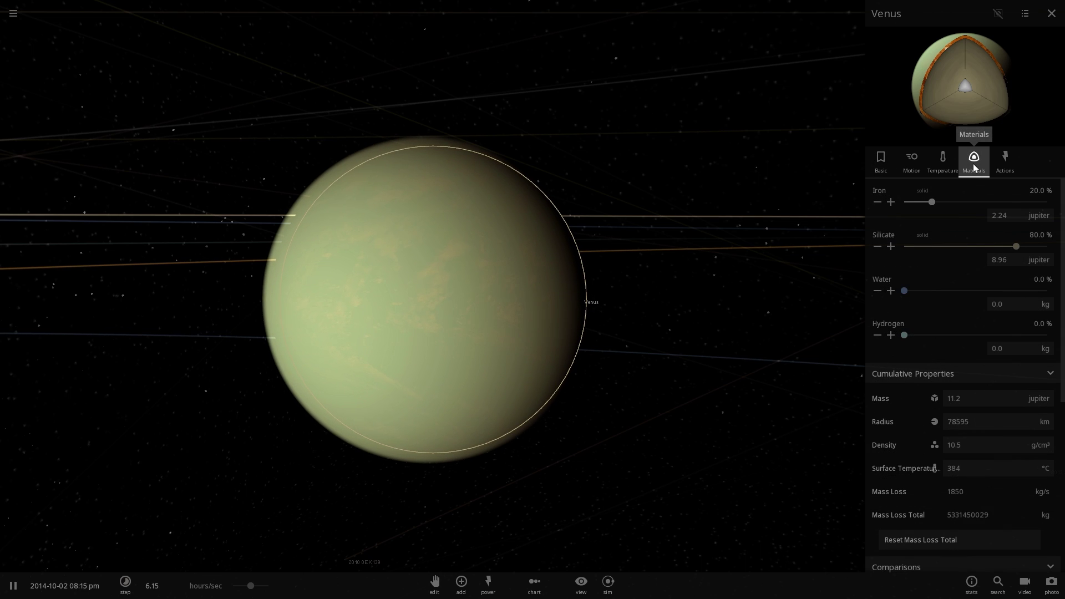
{"action": "left_click", "coordinate": [886, 164]}
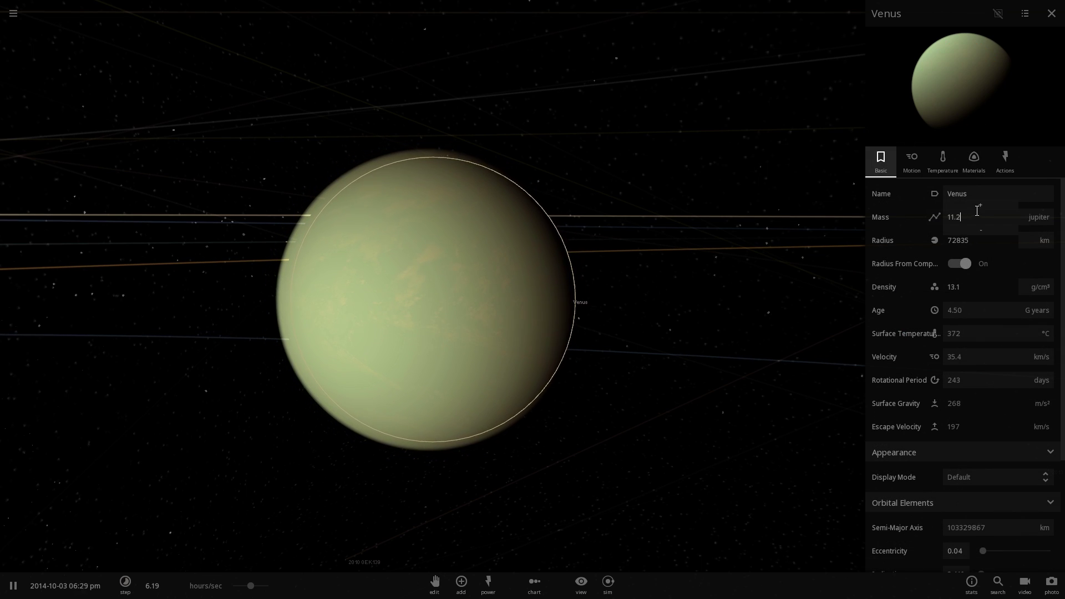
- Raise Venus's mass to 13.1 Jupiter masses and inspect the planet from another angle
{"action": "left_click_drag", "start_coordinate": [985, 205], "coordinate": [981, 205]}
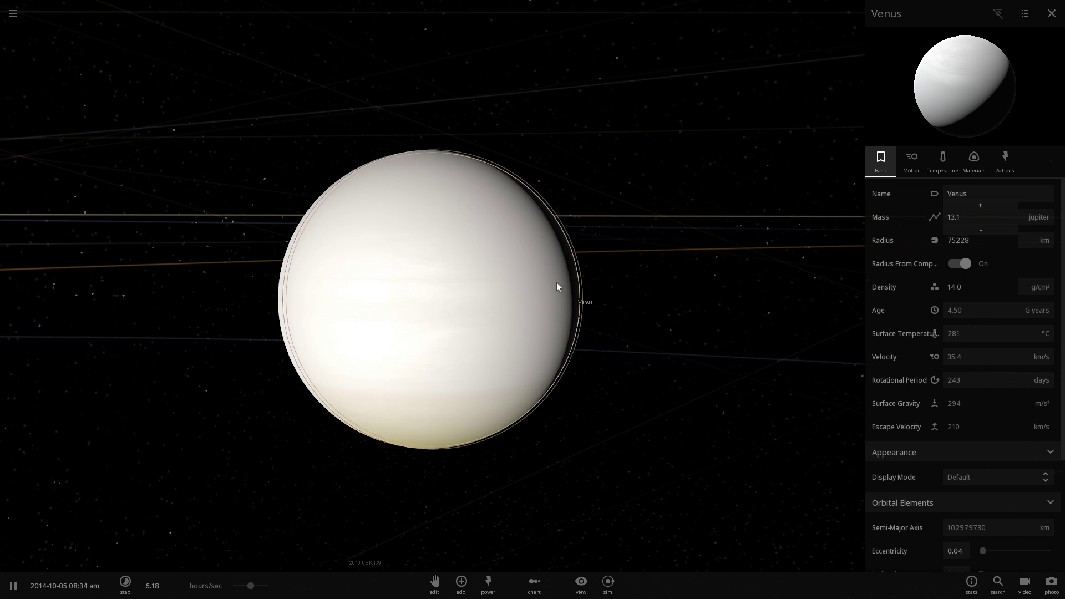
{"action": "scroll", "coordinate": [557, 282], "scroll_direction": "up", "scroll_amount": 3}
{"action": "right_click_drag", "start_coordinate": [571, 265], "coordinate": [498, 257]}
{"action": "left_click_drag", "start_coordinate": [497, 258], "coordinate": [365, 377]}
{"action": "scroll", "coordinate": [388, 277], "scroll_direction": "down", "scroll_amount": 6}
- Focus on Earth and slow the simulation to about 42 minutes per second
{"action": "double_click", "coordinate": [136, 407]}
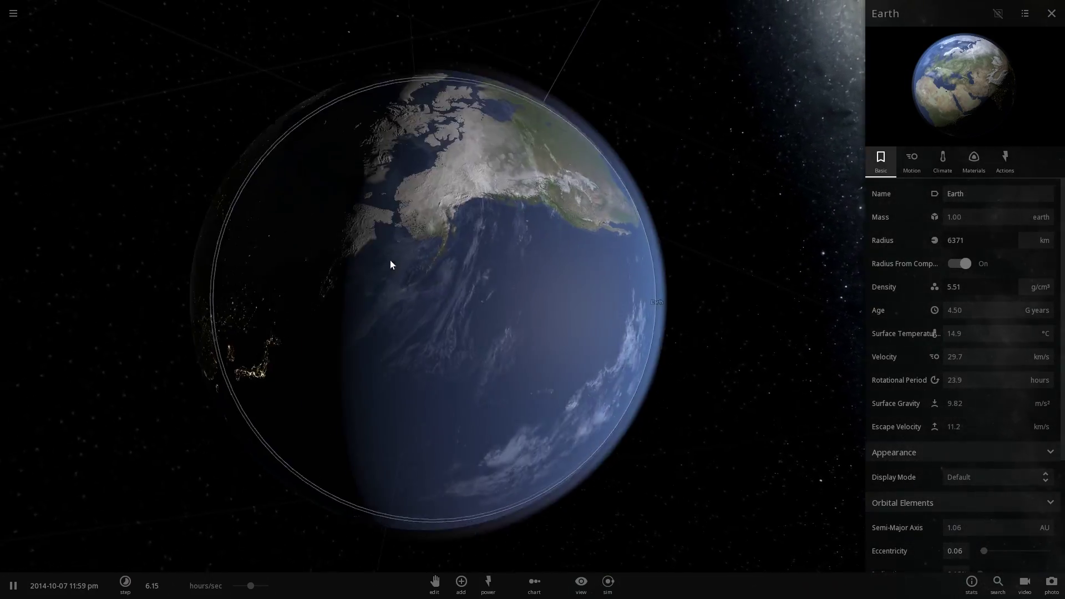
{"action": "scroll", "coordinate": [349, 264], "scroll_direction": "up", "scroll_amount": 4}
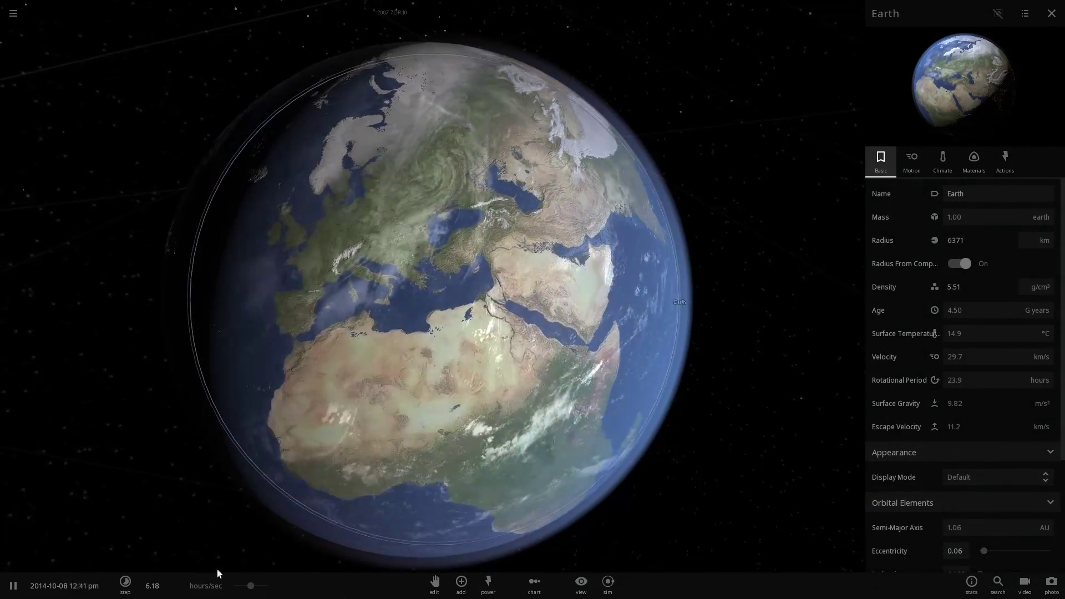
{"action": "left_click_drag", "start_coordinate": [253, 588], "coordinate": [229, 594]}
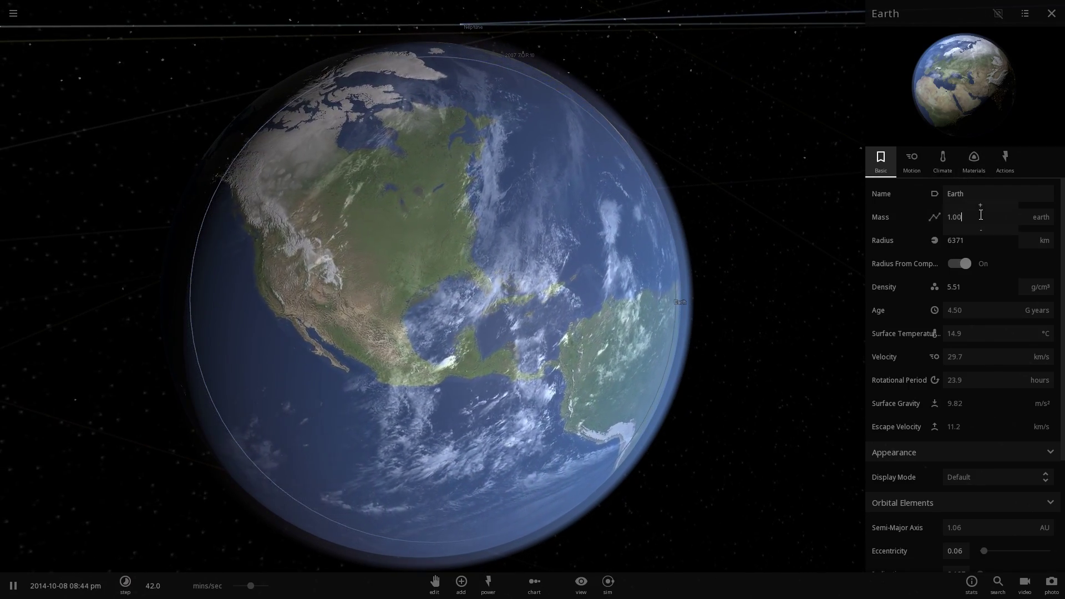
- Switch Earth's mass unit to jupiter and set the mass to 1
{"action": "left_click_drag", "start_coordinate": [981, 216], "coordinate": [981, 203]}
{"action": "left_click", "coordinate": [1029, 217]}
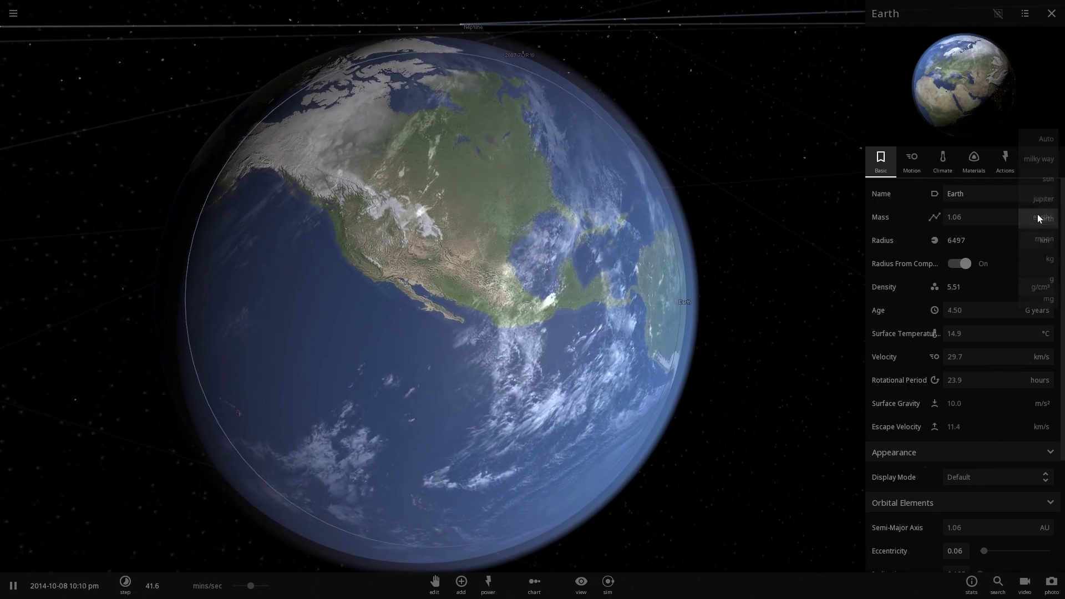
{"action": "left_click", "coordinate": [1040, 199]}
{"action": "left_click", "coordinate": [980, 211]}
{"action": "type", "text": "1"}
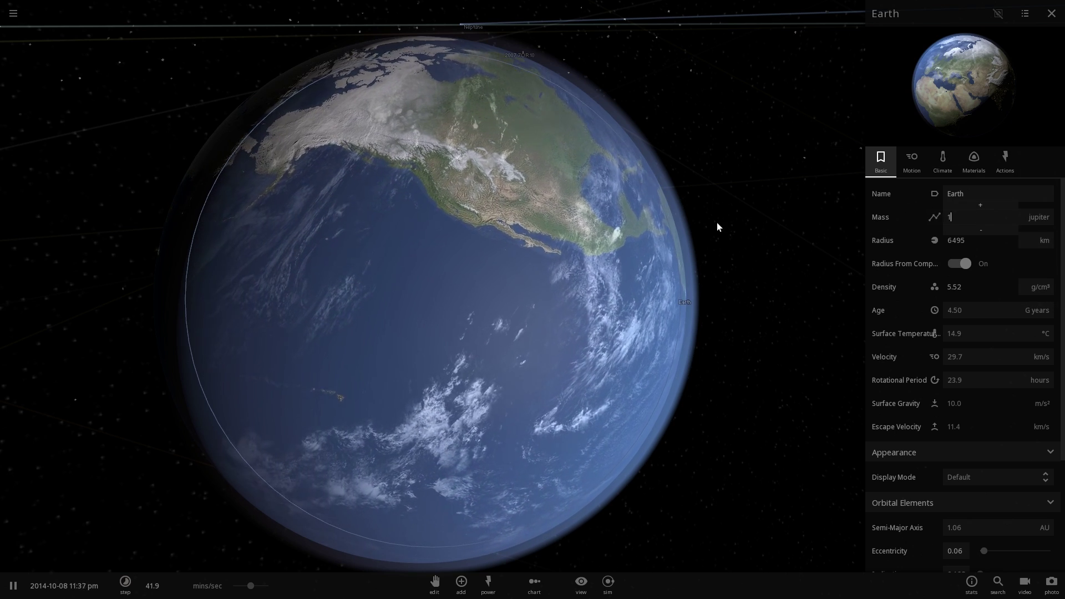
{"action": "key", "text": "Return"}
{"action": "scroll", "coordinate": [583, 221], "scroll_direction": "down", "scroll_amount": 5}
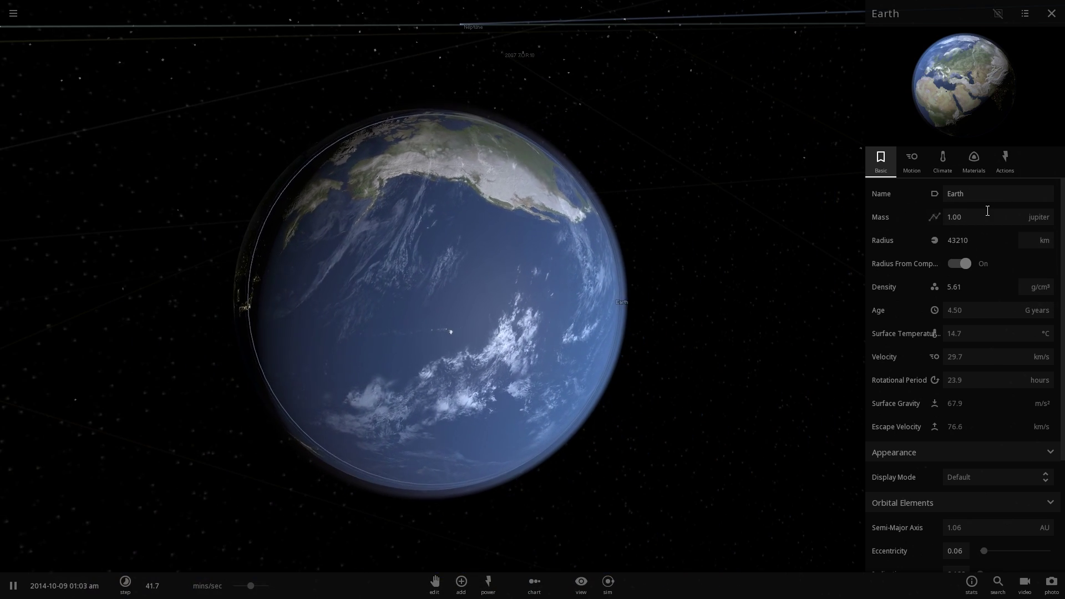
- Raise Earth's mass to 13.3 Jupiter masses and inspect its surface up close
{"action": "left_click", "coordinate": [986, 212]}
{"action": "left_click", "coordinate": [987, 207]}
{"action": "left_click_drag", "start_coordinate": [987, 208], "coordinate": [987, 208]}
{"action": "left_click", "coordinate": [987, 208]}
{"action": "scroll", "coordinate": [720, 262], "scroll_direction": "down", "scroll_amount": 5}
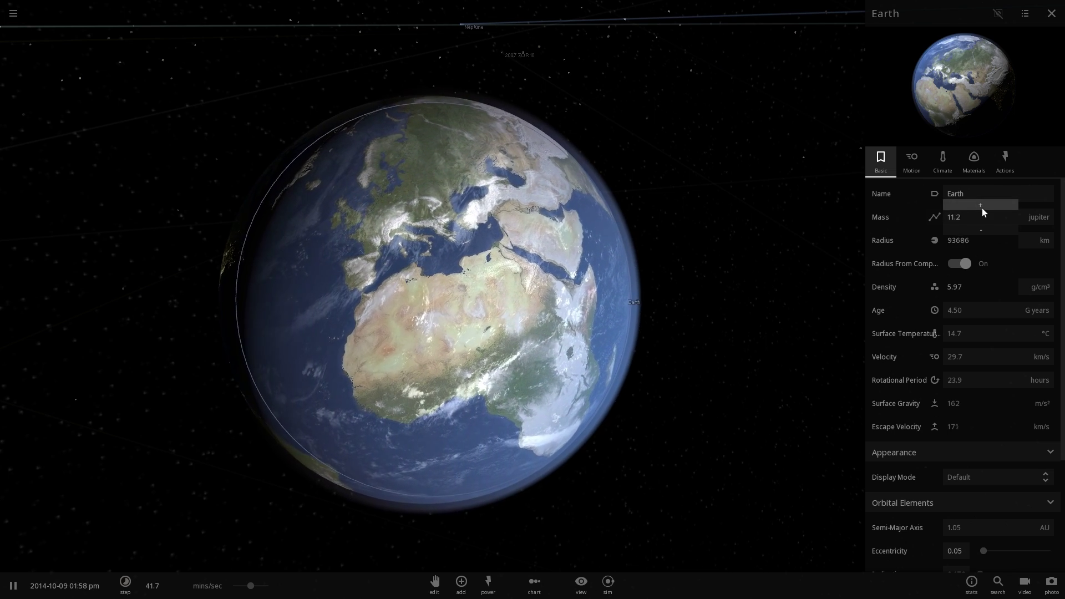
{"action": "left_click", "coordinate": [981, 208]}
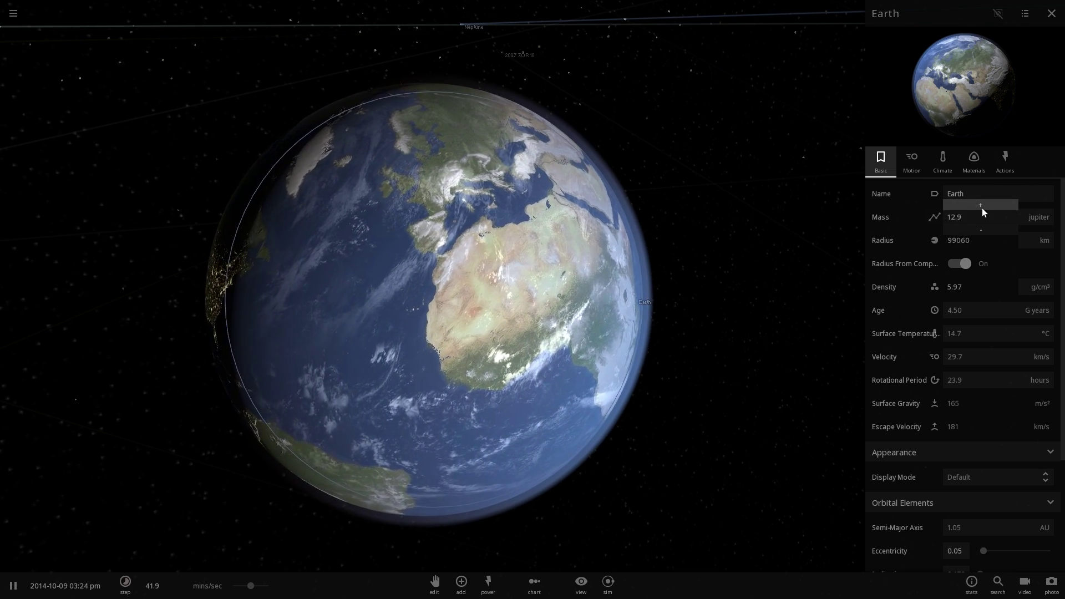
{"action": "left_click_drag", "start_coordinate": [982, 209], "coordinate": [981, 209]}
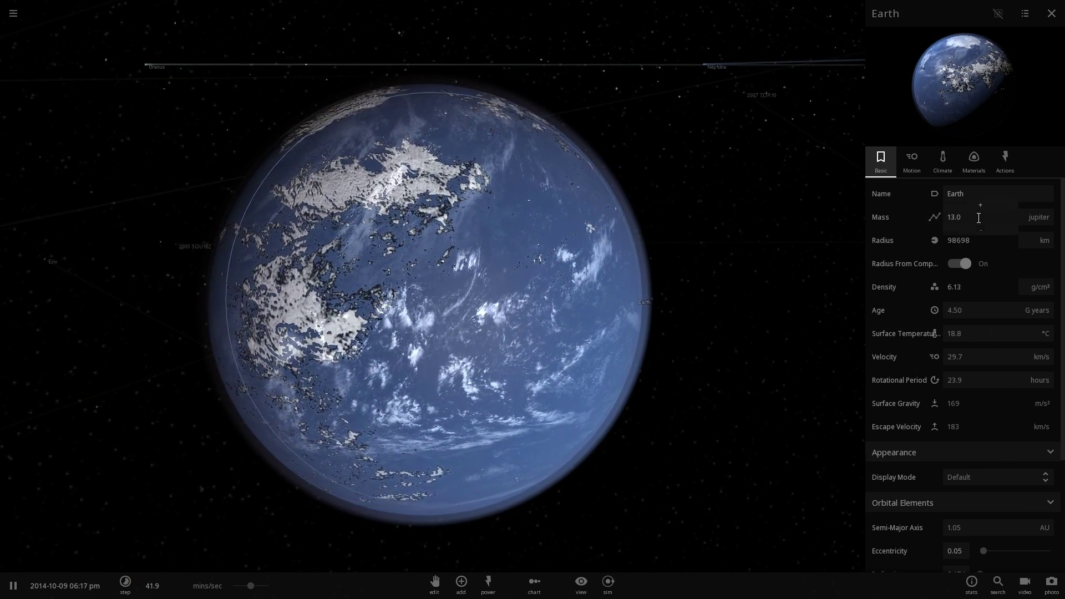
{"action": "left_click", "coordinate": [980, 206]}
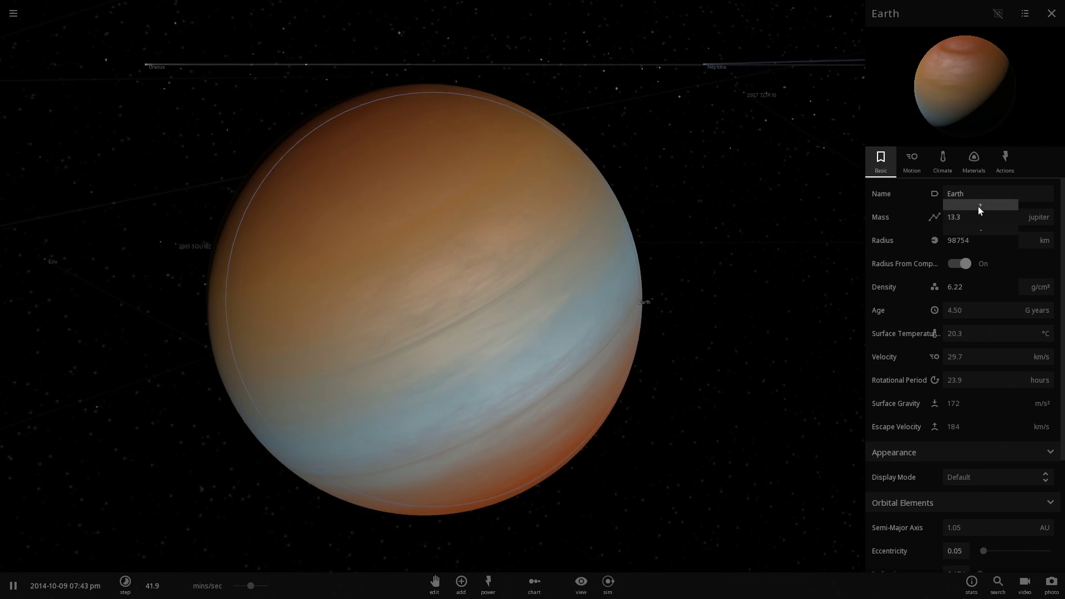
{"action": "scroll", "coordinate": [521, 249], "scroll_direction": "up", "scroll_amount": 5}
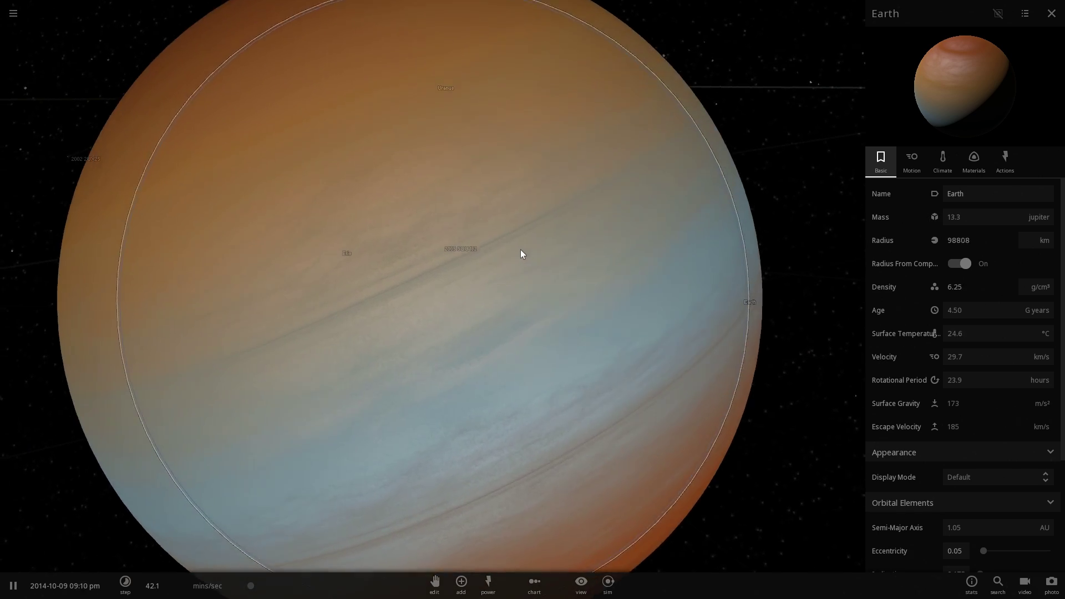
{"action": "left_click_drag", "start_coordinate": [520, 250], "coordinate": [480, 211]}
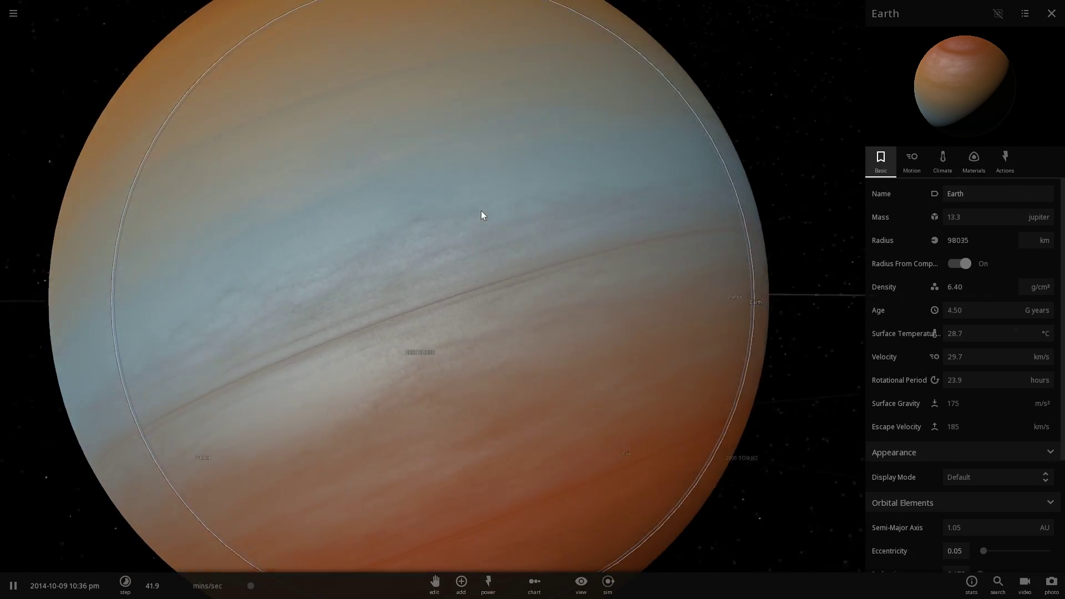
{"action": "scroll", "coordinate": [527, 238], "scroll_direction": "down", "scroll_amount": 8}
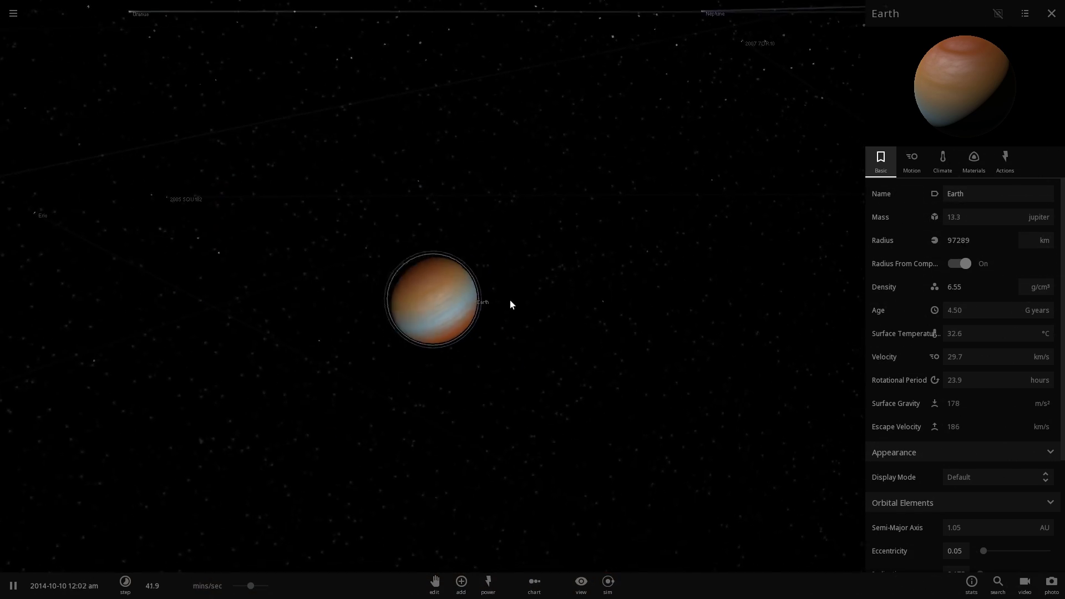
- Pause the simulation and focus closely on Mars with its properties shown
{"action": "scroll", "coordinate": [481, 310], "scroll_direction": "down", "scroll_amount": 10}
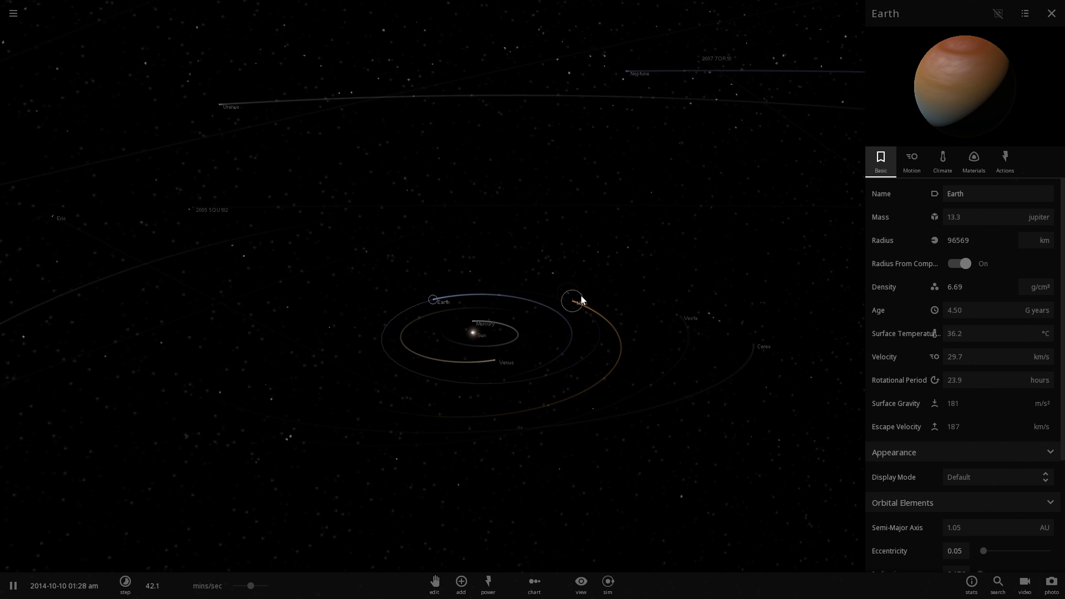
{"action": "key", "text": "space"}
{"action": "double_click", "coordinate": [572, 302]}
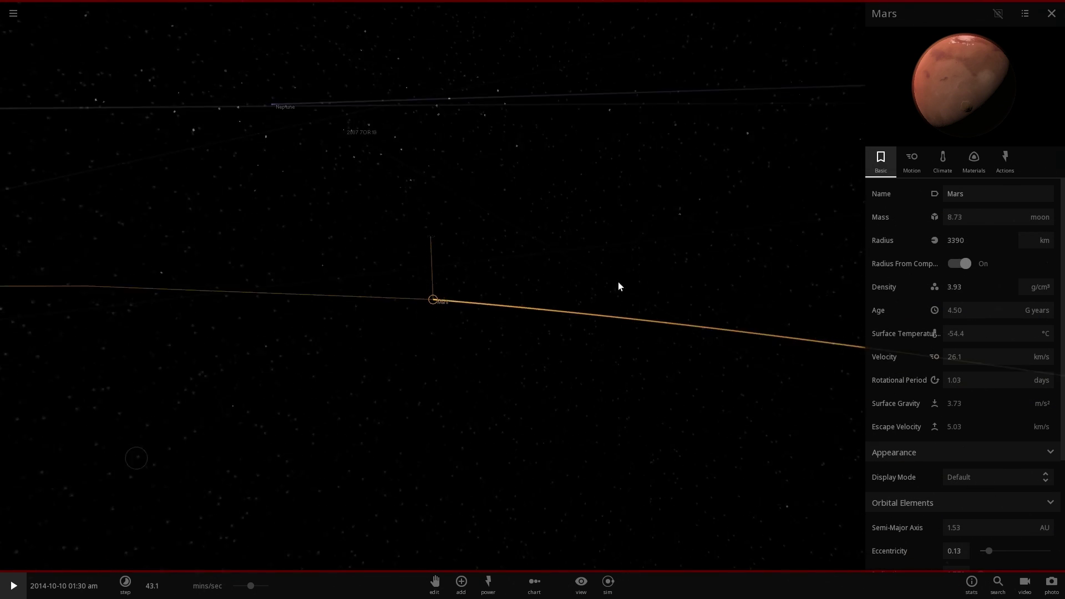
{"action": "double_click", "coordinate": [437, 308]}
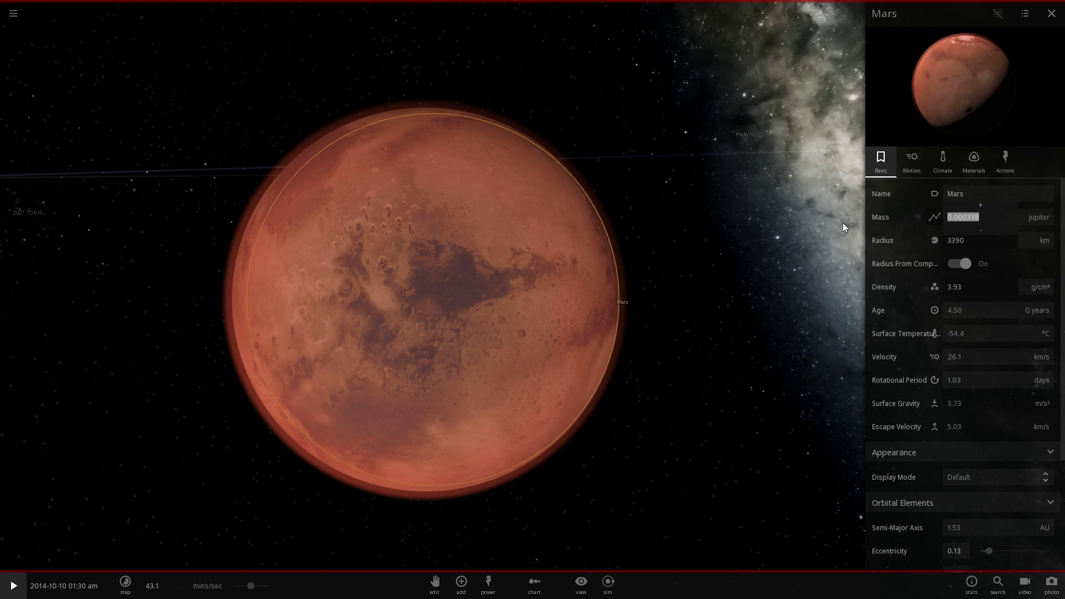
- Set Mars's mass to 5 in jupiter units
{"action": "type", "text": "5"}
{"action": "key", "text": "Return"}
{"action": "scroll", "coordinate": [511, 273], "scroll_direction": "down", "scroll_amount": 5}
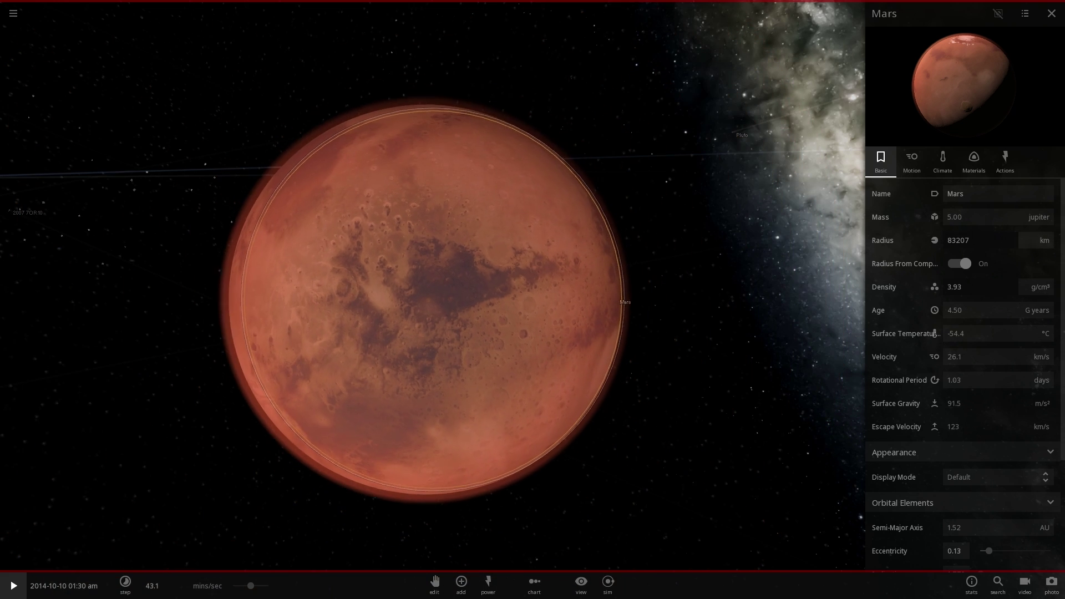
- Resume the simulation, raise Mars's mass to 13.1 Jupiter masses and view its shaded side
{"action": "key", "text": "space"}
{"action": "left_click", "coordinate": [985, 217]}
{"action": "left_click", "coordinate": [976, 205]}
{"action": "left_click_drag", "start_coordinate": [976, 204], "coordinate": [976, 204]}
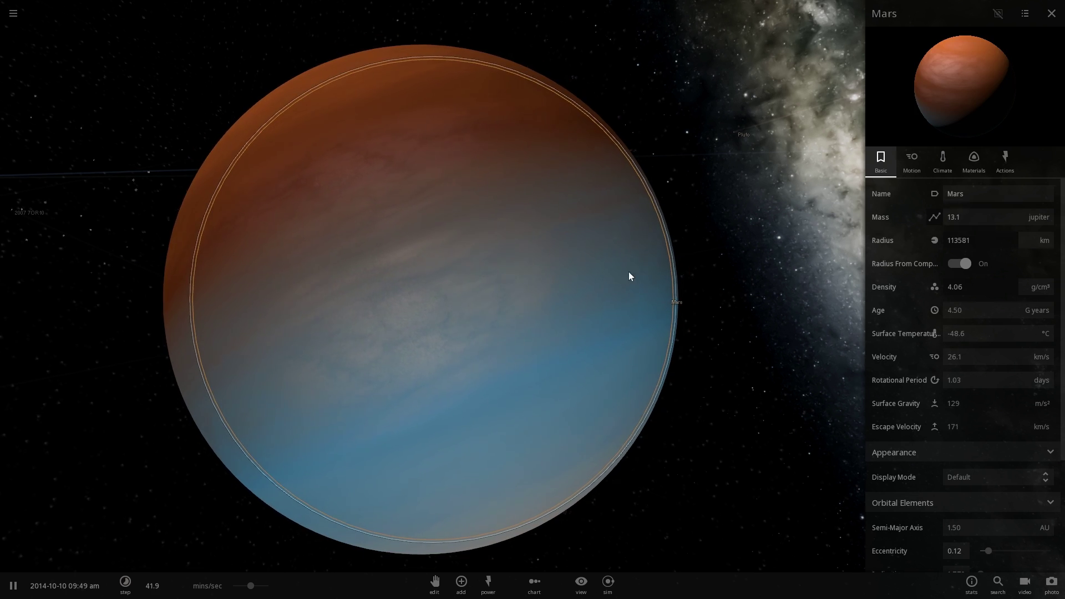
{"action": "scroll", "coordinate": [559, 282], "scroll_direction": "down", "scroll_amount": 4}
{"action": "left_click_drag", "start_coordinate": [628, 272], "coordinate": [405, 313]}
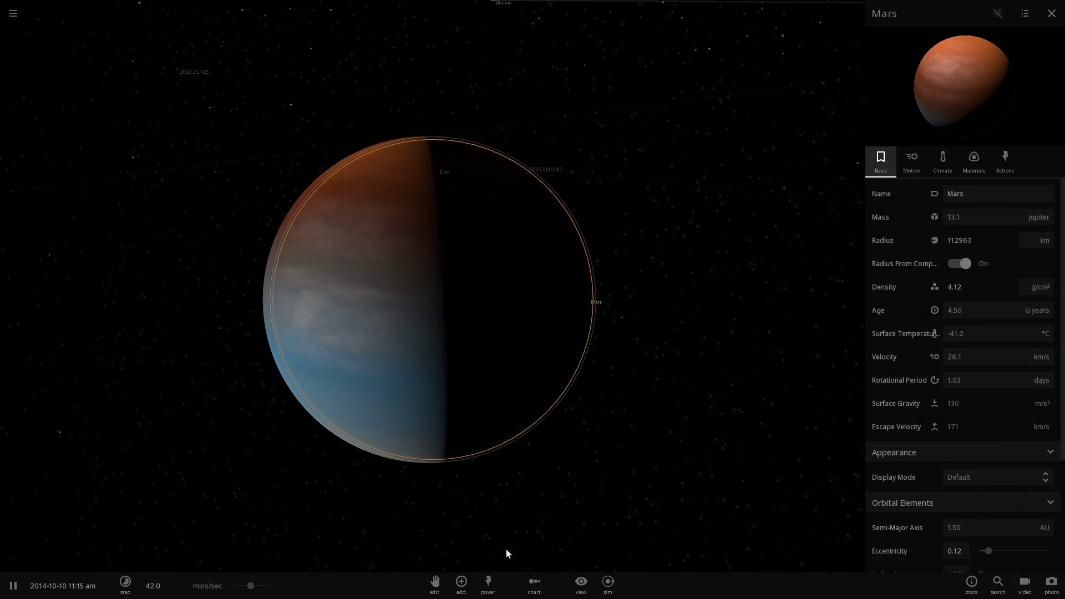
- Line up the bodies in the chart view and examine Mercury up close beside the Sun
{"action": "left_click", "coordinate": [536, 591]}
{"action": "scroll", "coordinate": [494, 355], "scroll_direction": "down", "scroll_amount": 5}
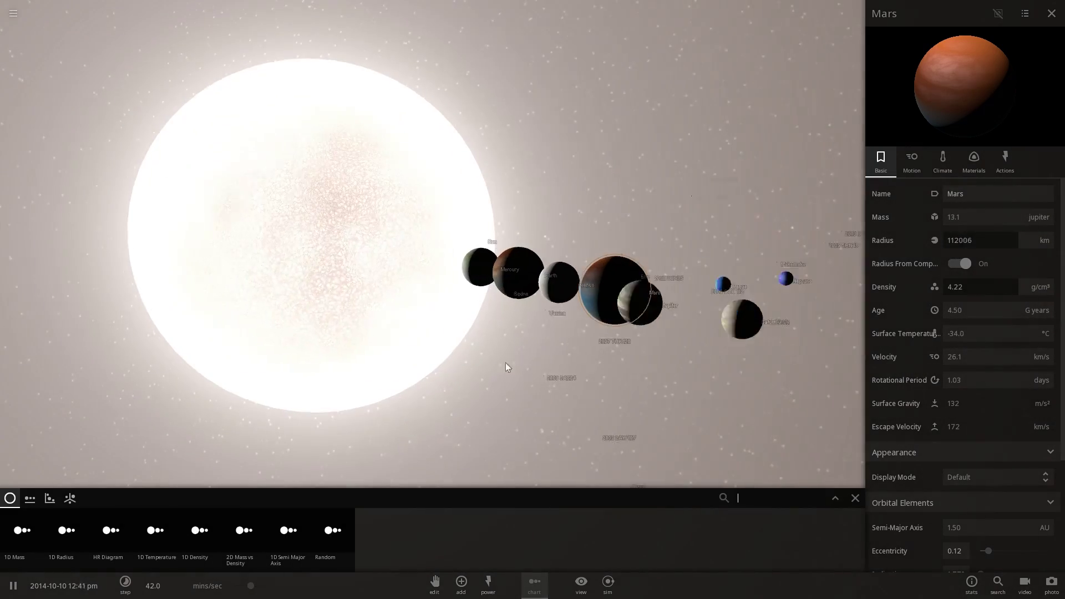
{"action": "left_click", "coordinate": [497, 270]}
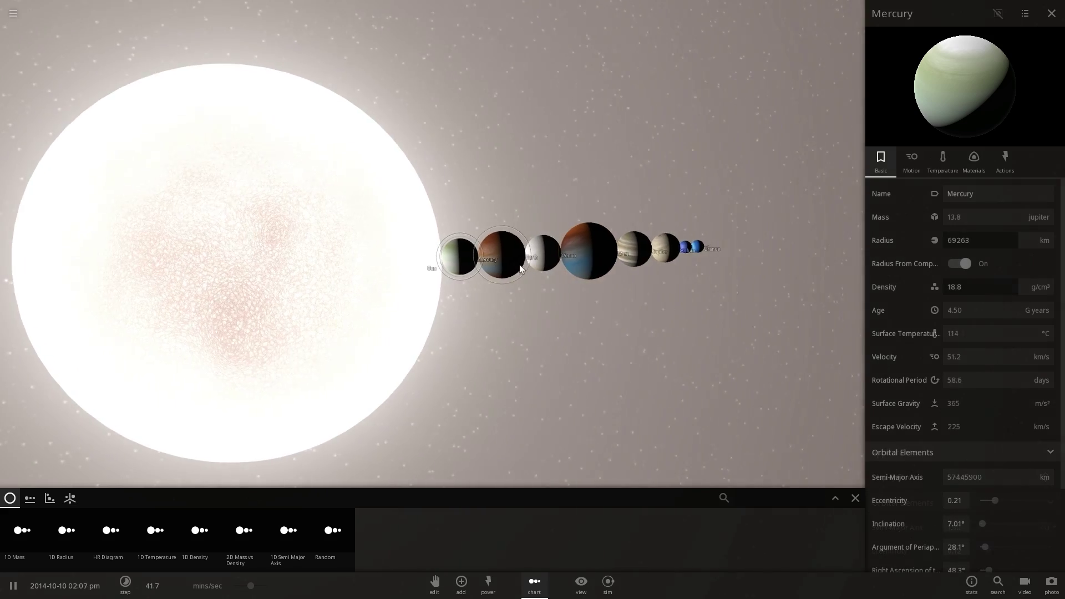
{"action": "scroll", "coordinate": [507, 285], "scroll_direction": "up", "scroll_amount": 10}
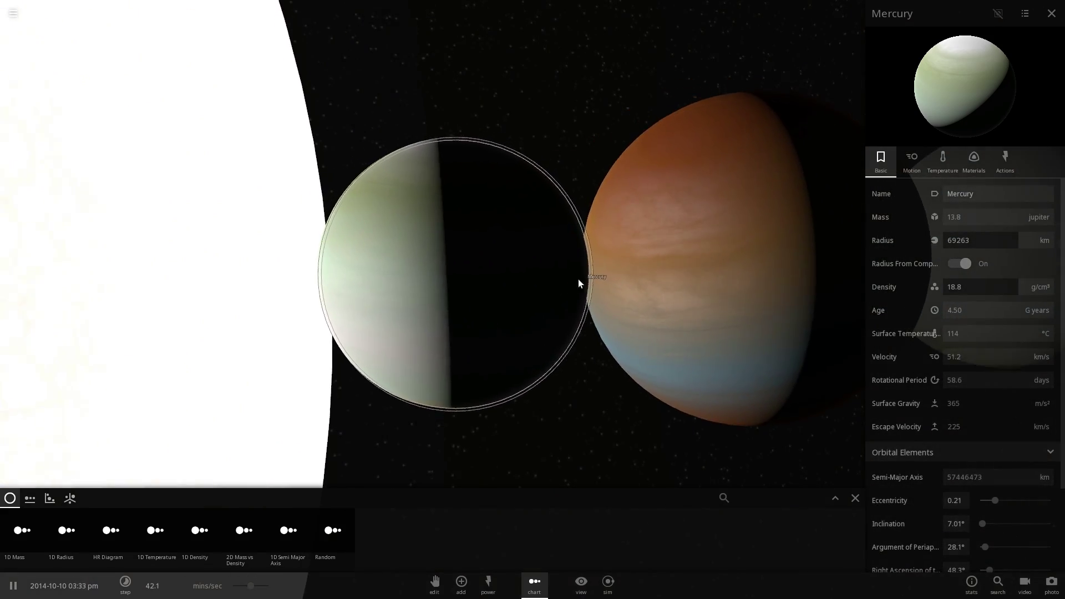
- Compare the enlarged Earth, Venus and Mars in the chart lineup by focusing on each of them
{"action": "double_click", "coordinate": [649, 268]}
{"action": "double_click", "coordinate": [693, 279]}
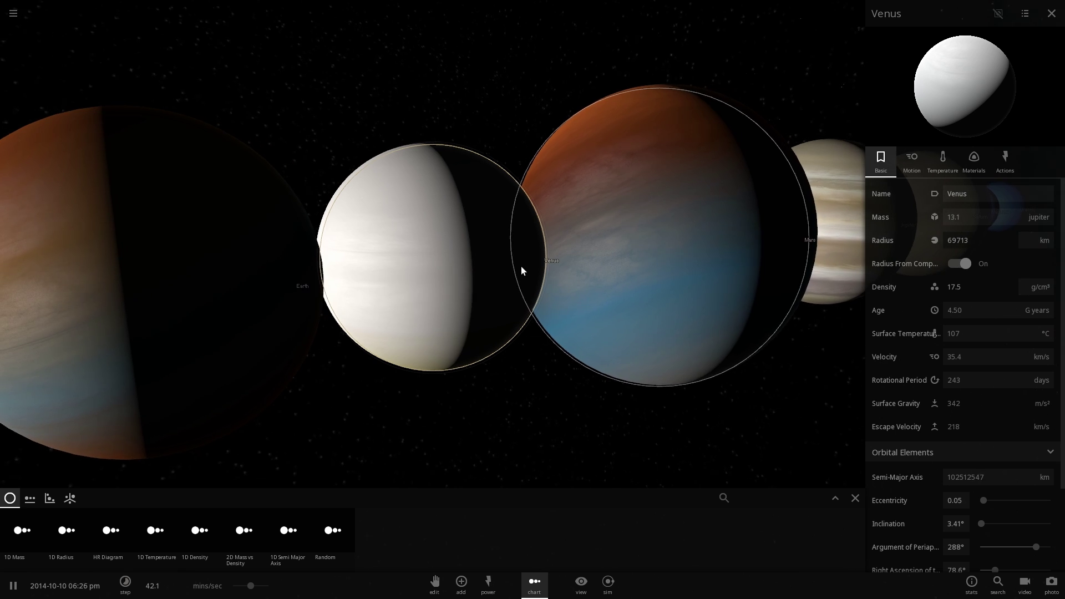
{"action": "double_click", "coordinate": [125, 264]}
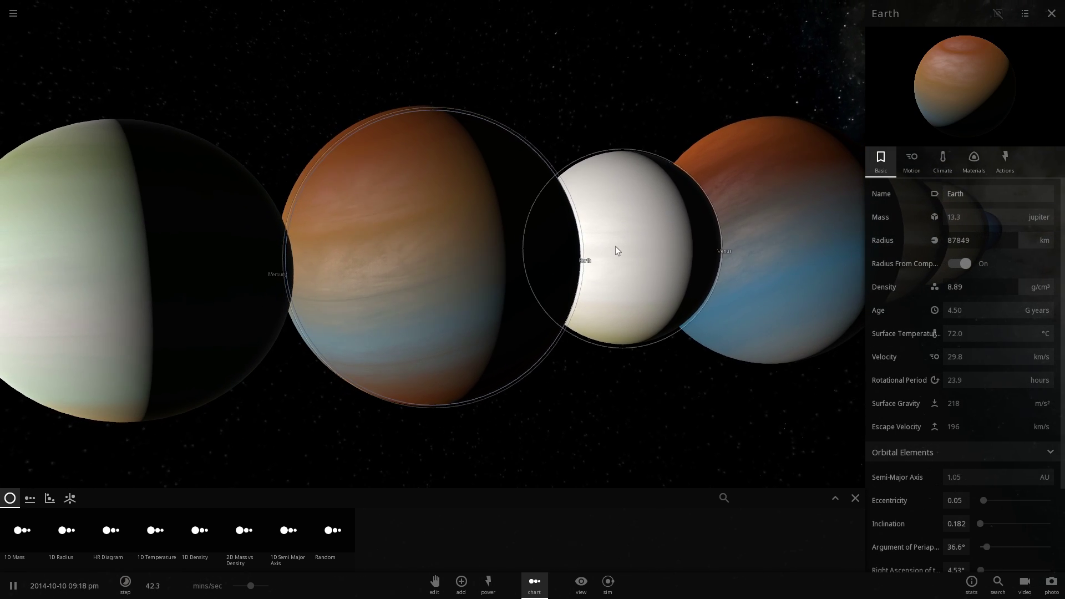
{"action": "double_click", "coordinate": [610, 249]}
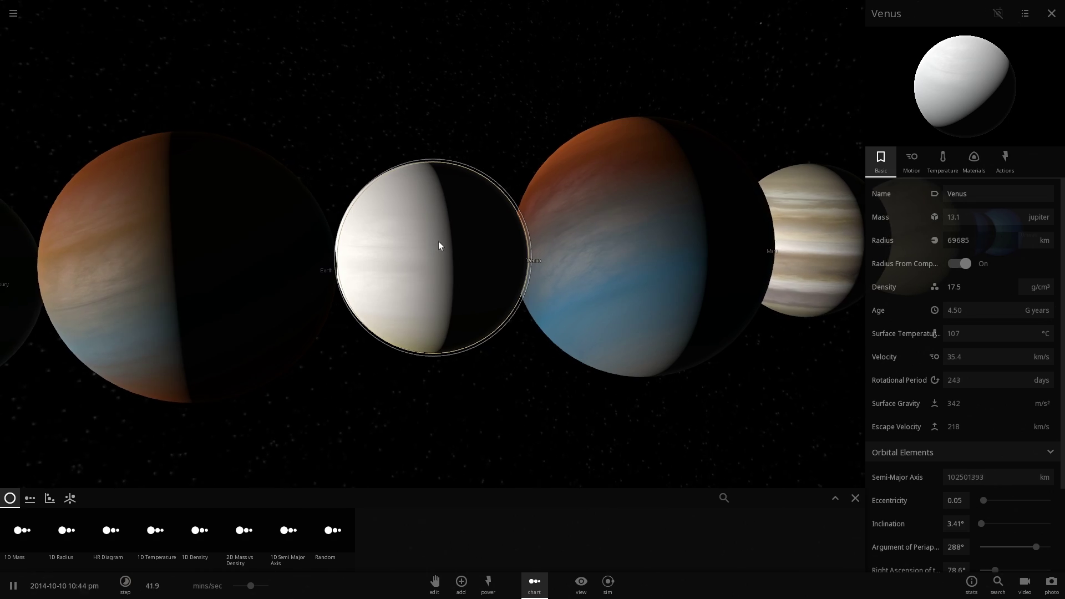
{"action": "left_click", "coordinate": [610, 250]}
{"action": "double_click", "coordinate": [610, 248]}
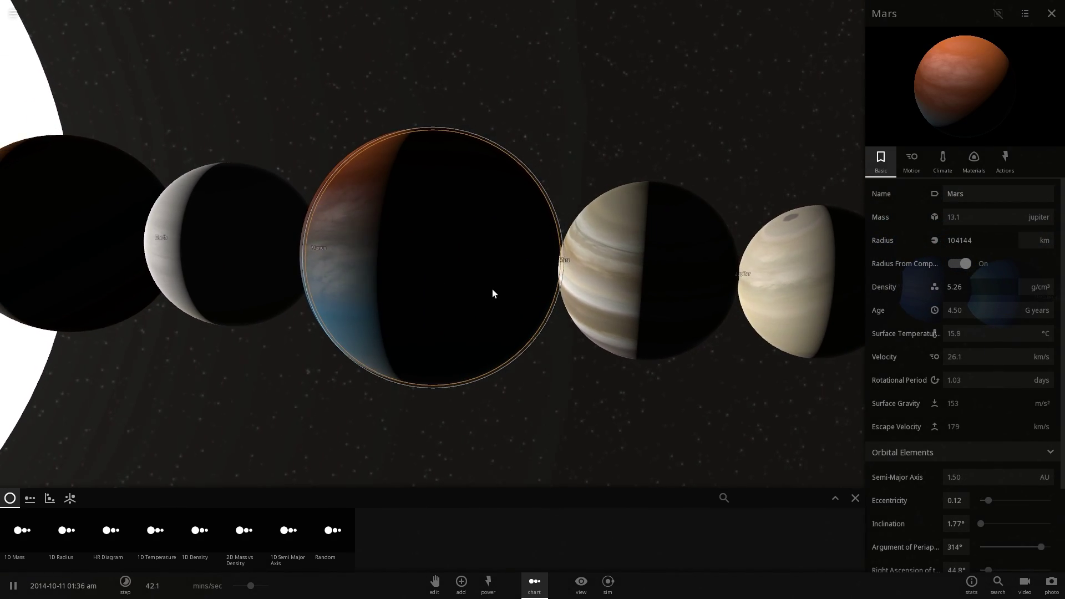
- Examine the outer bodies in the chart lineup, selecting 2002 2MS4, and leave the chart view
{"action": "scroll", "coordinate": [507, 267], "scroll_direction": "down", "scroll_amount": 5}
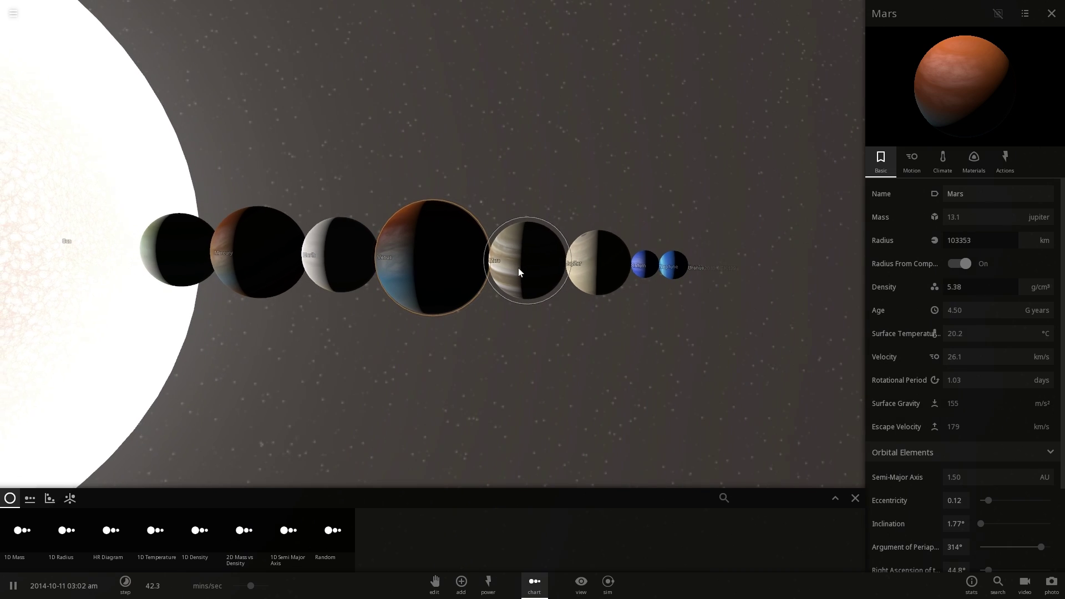
{"action": "left_click", "coordinate": [588, 284]}
{"action": "left_click", "coordinate": [671, 268]}
{"action": "left_click", "coordinate": [680, 268]}
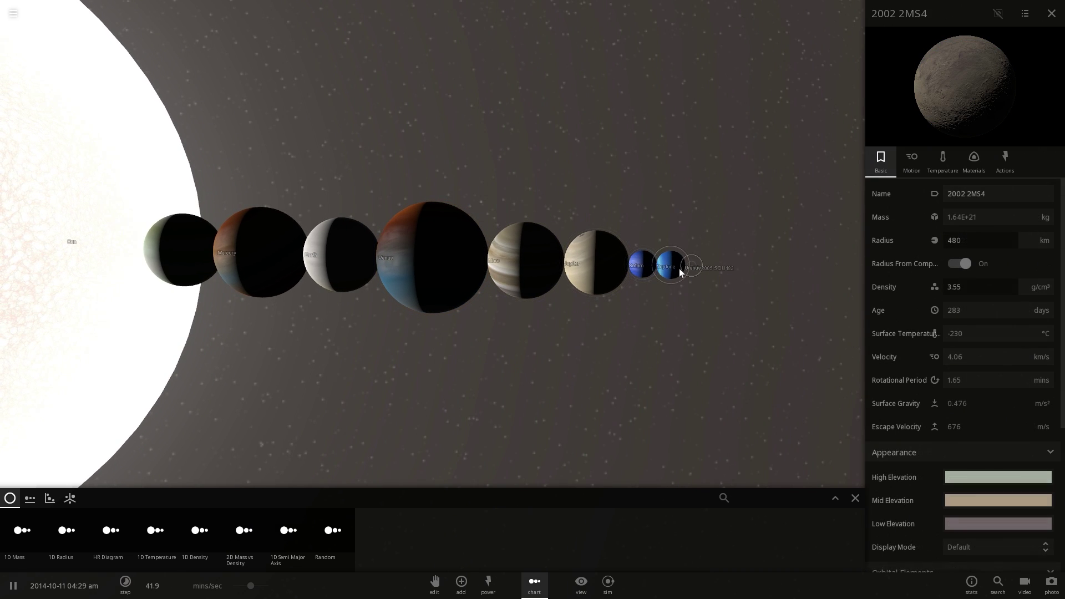
{"action": "right_click_drag", "start_coordinate": [559, 365], "coordinate": [588, 319]}
{"action": "scroll", "coordinate": [524, 341], "scroll_direction": "down", "scroll_amount": 3}
{"action": "scroll", "coordinate": [520, 342], "scroll_direction": "down", "scroll_amount": 3}
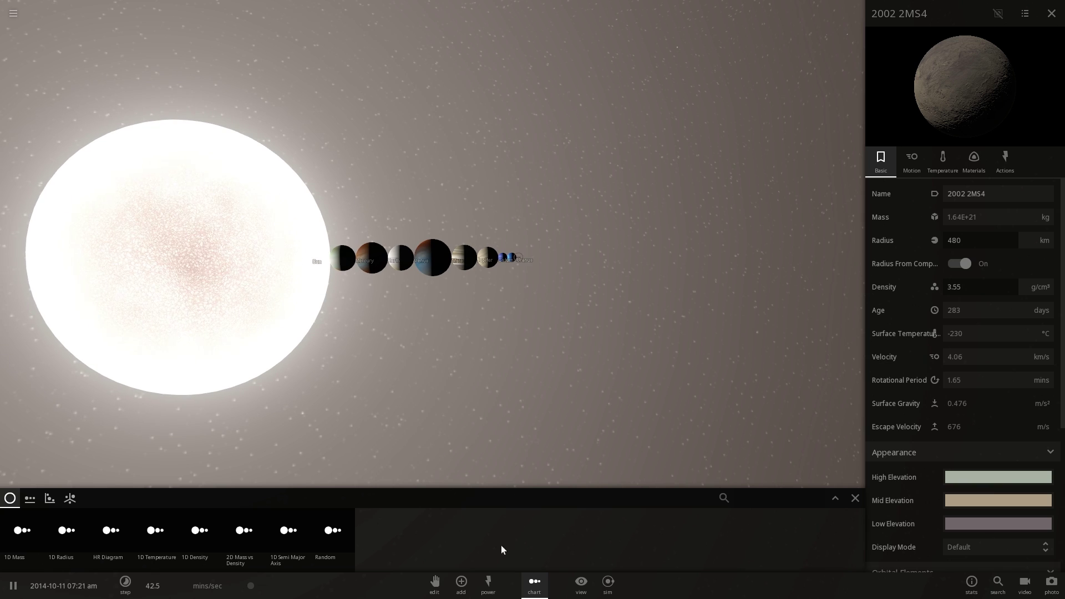
{"action": "left_click", "coordinate": [534, 582]}
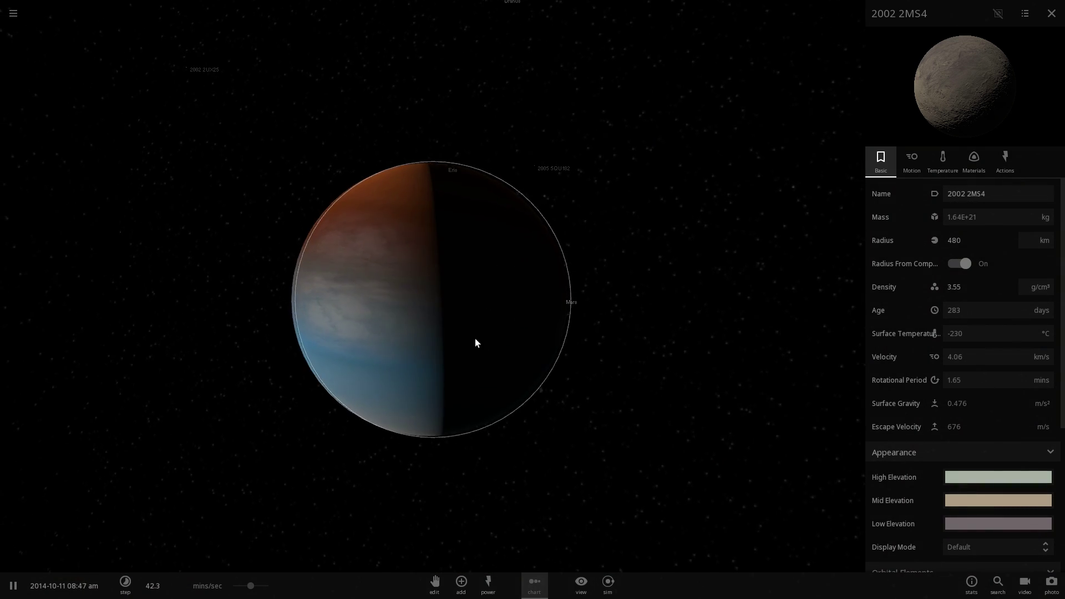
- Focus on the Sun and display orbits instead of trails, with the simulation paused
{"action": "left_click_drag", "start_coordinate": [473, 340], "coordinate": [436, 326]}
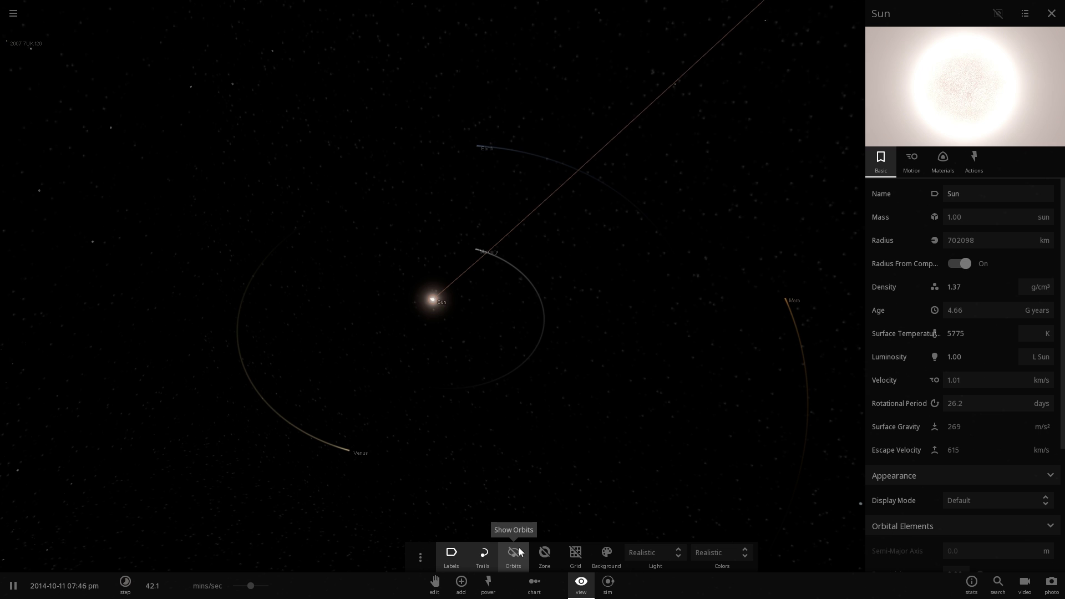
{"action": "left_click", "coordinate": [519, 551]}
{"action": "key", "text": "space"}
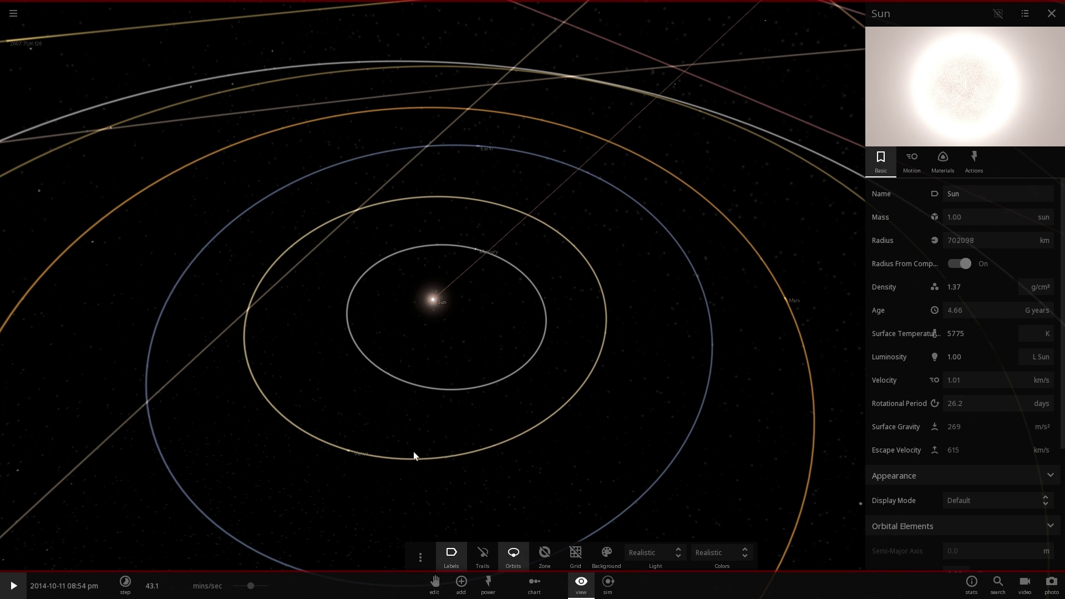
- Run the simulation at about 5.5 days per second and view the inner planets' orbits
{"action": "left_click_drag", "start_coordinate": [262, 590], "coordinate": [275, 590]}
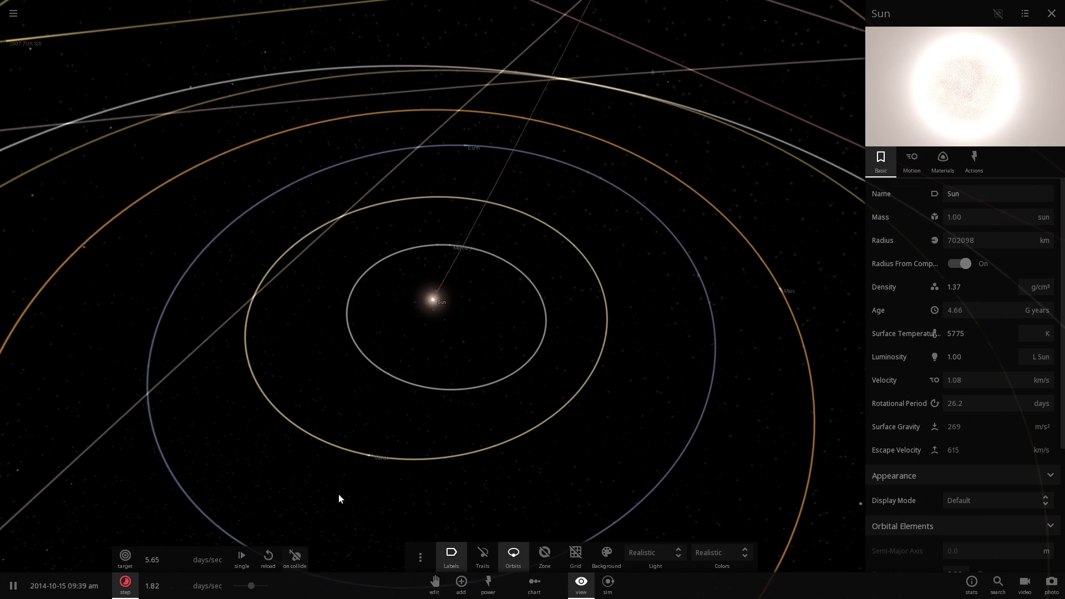
{"action": "left_click_drag", "start_coordinate": [346, 460], "coordinate": [344, 448]}
{"action": "scroll", "coordinate": [345, 448], "scroll_direction": "down", "scroll_amount": 4}
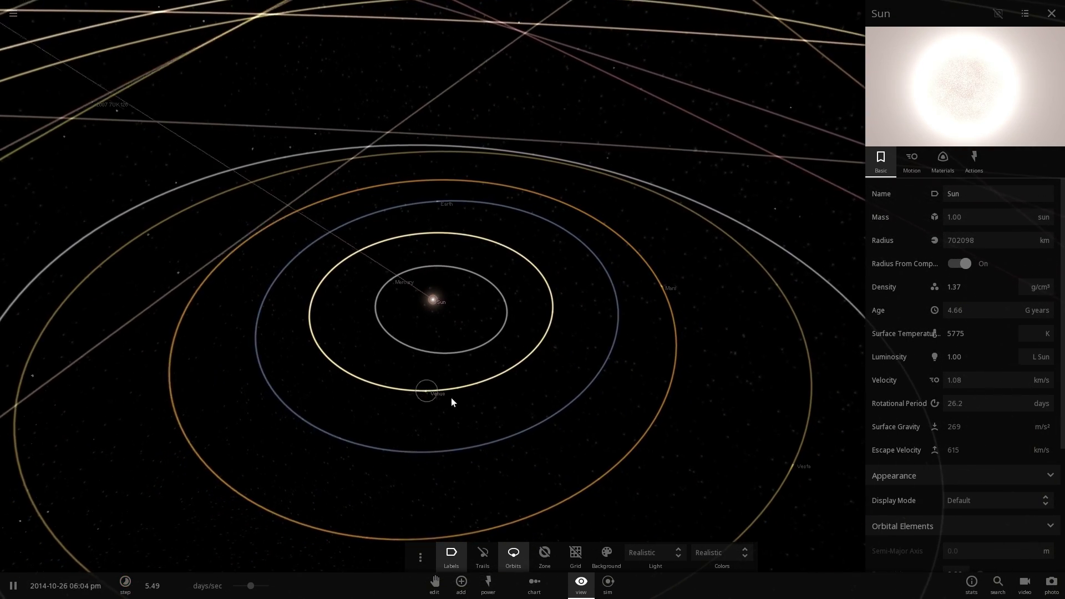
- Hide the view options and speed the simulation up to about 1 month per second
{"action": "left_click", "coordinate": [581, 595]}
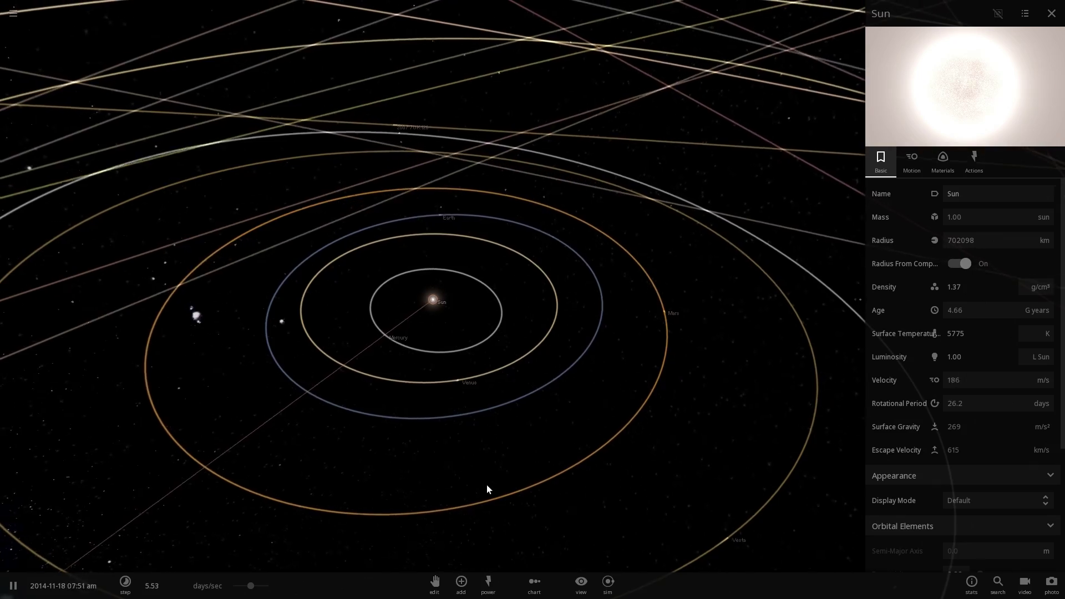
{"action": "scroll", "coordinate": [471, 458], "scroll_direction": "down", "scroll_amount": 3}
{"action": "right_click_drag", "start_coordinate": [476, 444], "coordinate": [476, 371]}
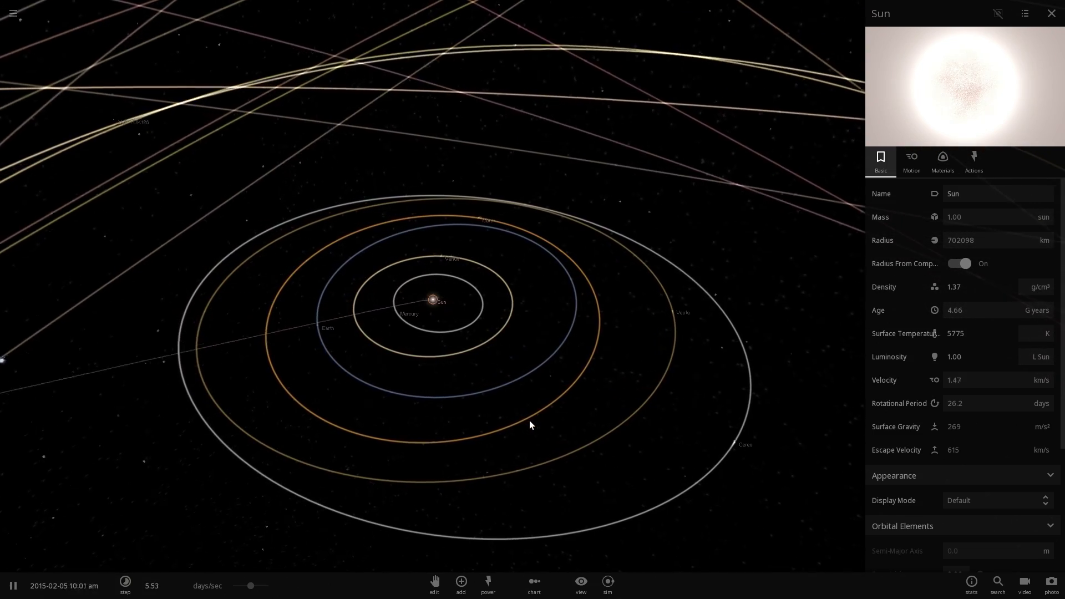
{"action": "scroll", "coordinate": [554, 378], "scroll_direction": "up", "scroll_amount": 3}
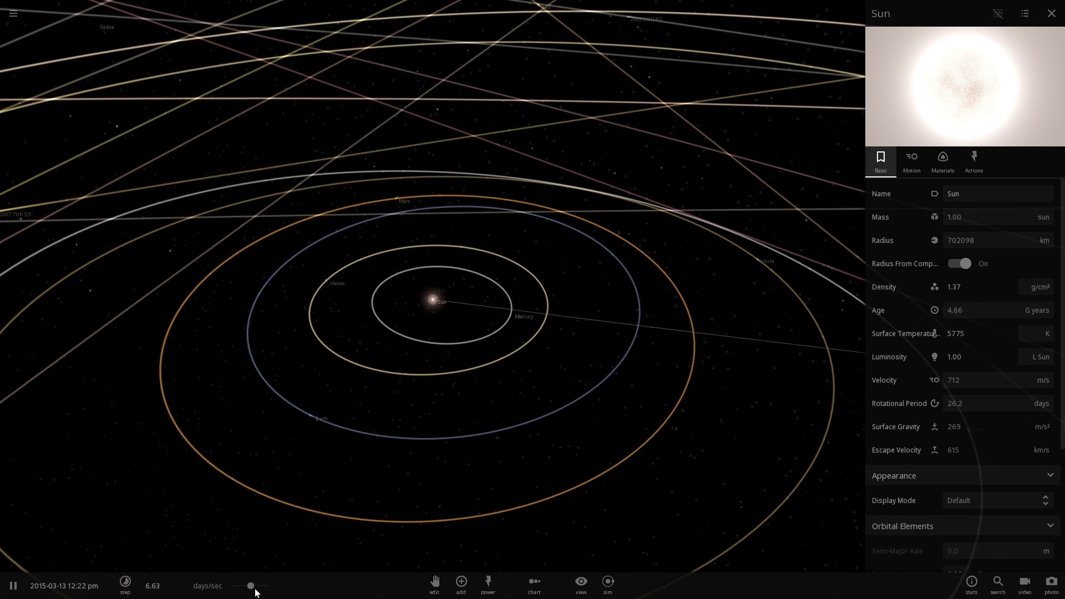
{"action": "left_click_drag", "start_coordinate": [259, 589], "coordinate": [266, 588]}
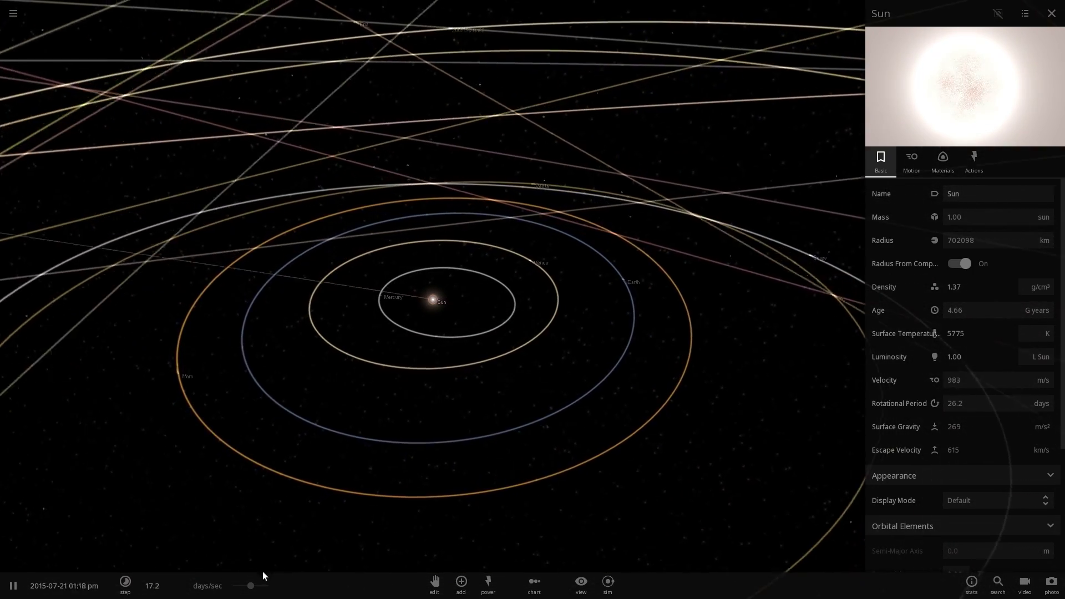
{"action": "left_click_drag", "start_coordinate": [250, 591], "coordinate": [257, 593]}
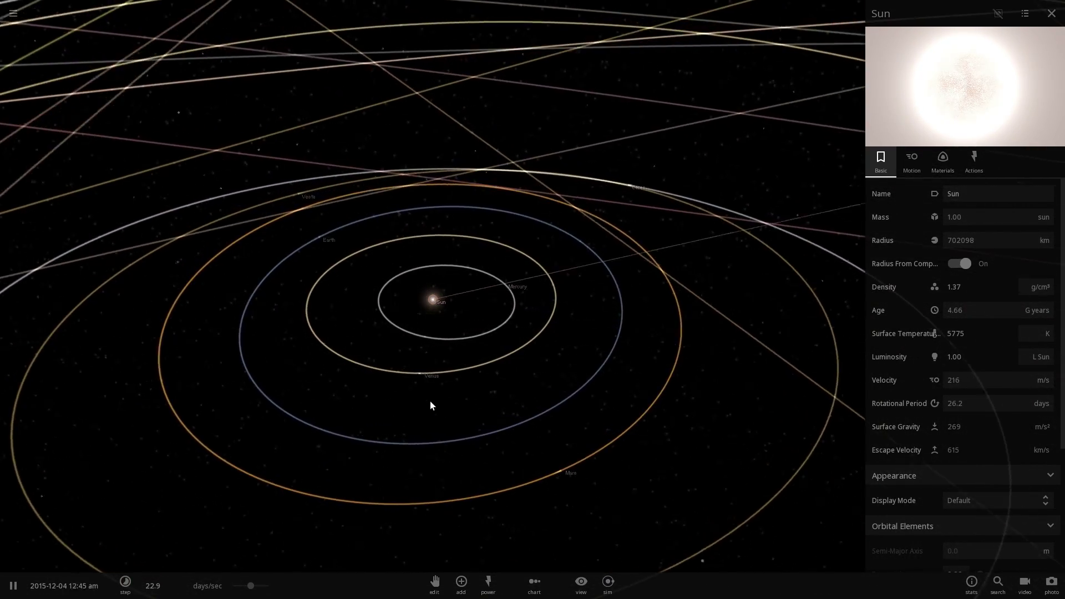
{"action": "left_click_drag", "start_coordinate": [254, 586], "coordinate": [258, 585]}
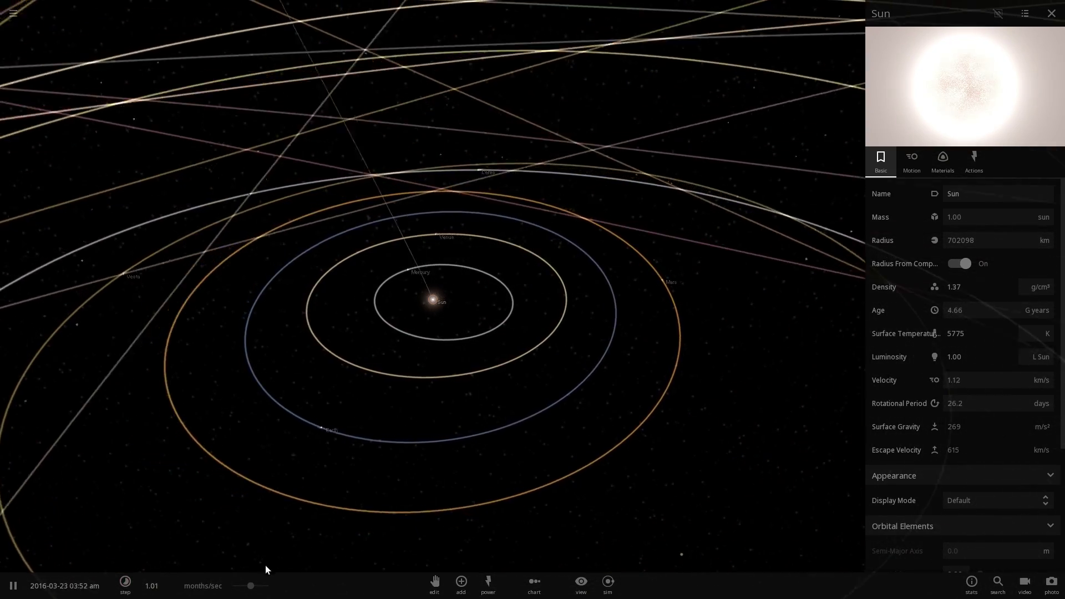
- Follow the inner planets' orbits around the Sun, select Earth, and pause the simulation
{"action": "scroll", "coordinate": [395, 417], "scroll_direction": "down", "scroll_amount": 4}
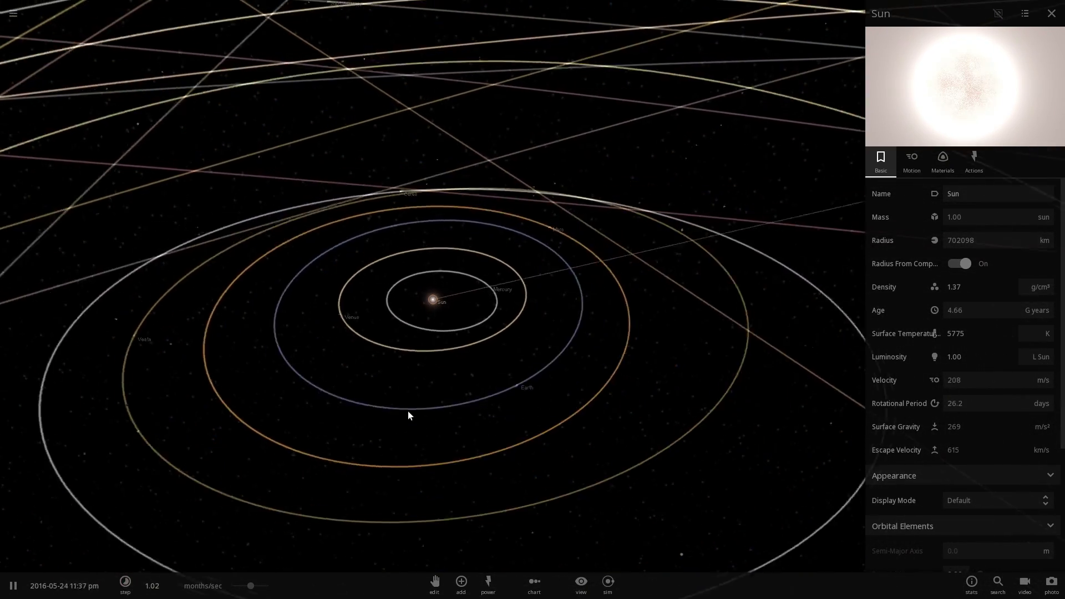
{"action": "right_click_drag", "start_coordinate": [428, 433], "coordinate": [437, 446]}
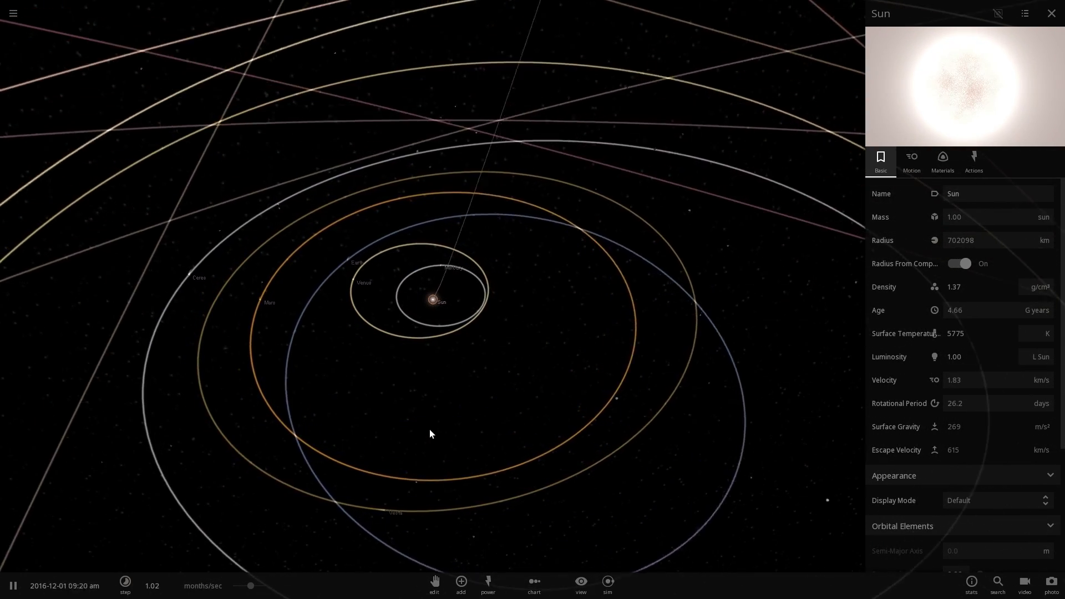
{"action": "key", "text": "space"}
{"action": "key", "text": "space"}
{"action": "left_click", "coordinate": [304, 314]}
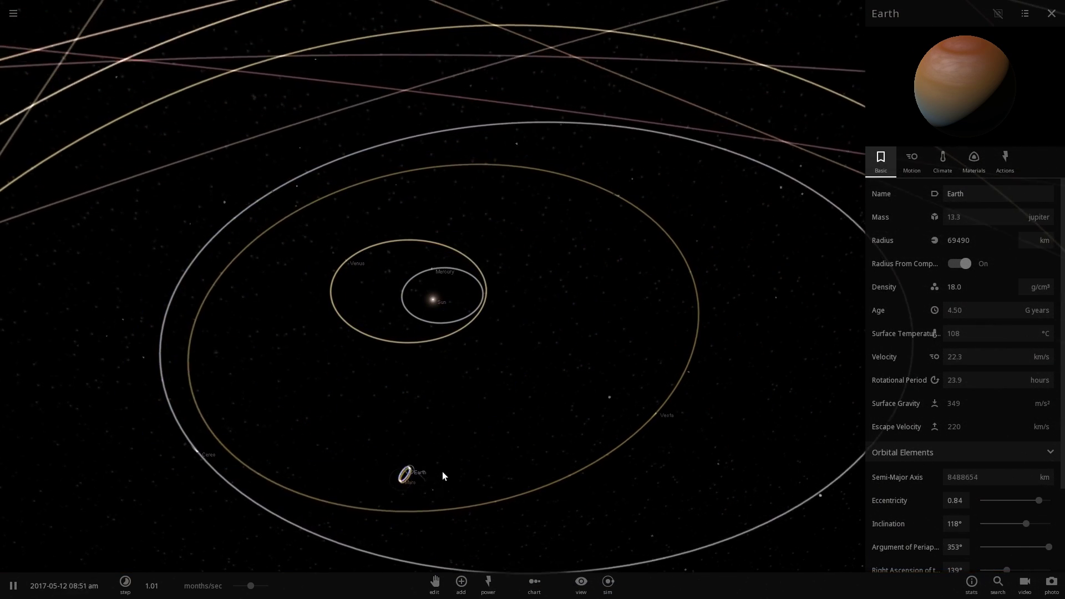
{"action": "key", "text": "space"}
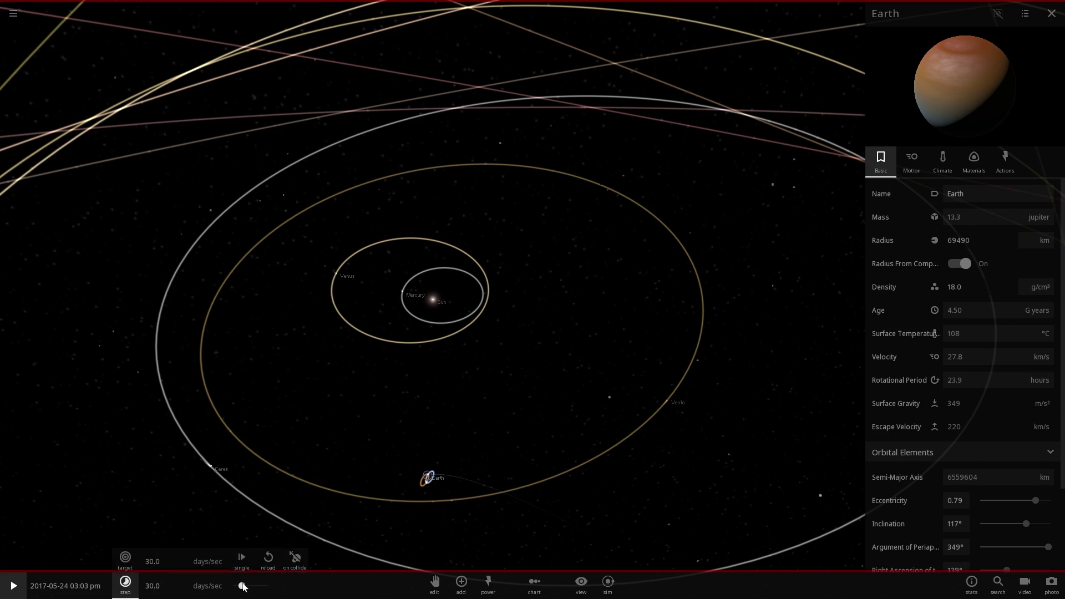
- Slow the simulation to about 6.5 days per second, examine the orbits of Mars and Earth up close with a pause, and resume
{"action": "left_click_drag", "start_coordinate": [242, 587], "coordinate": [244, 587]}
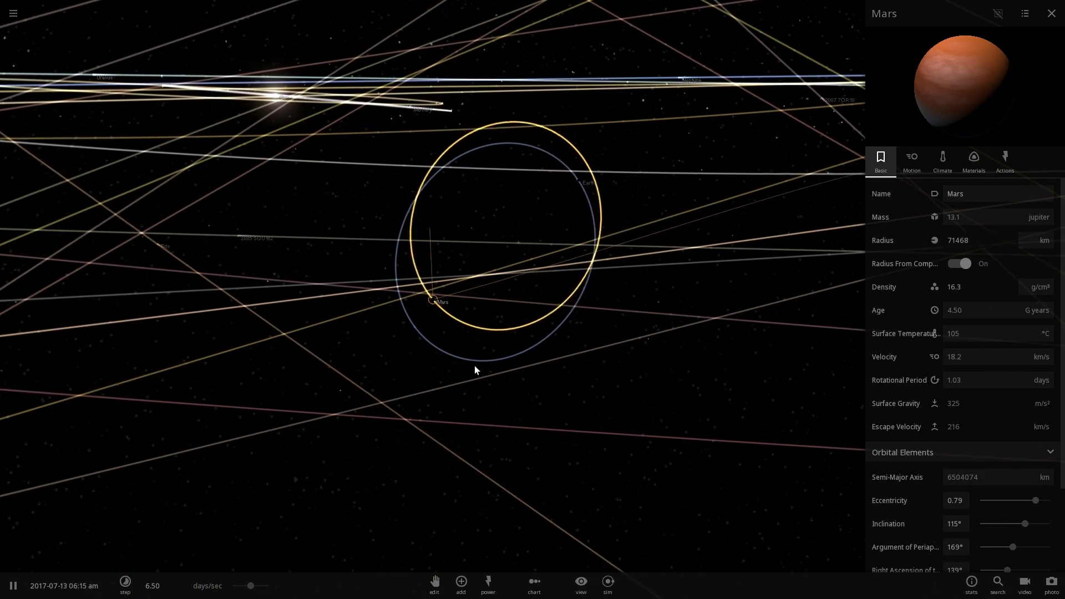
{"action": "key", "text": "space"}
{"action": "left_click", "coordinate": [593, 260]}
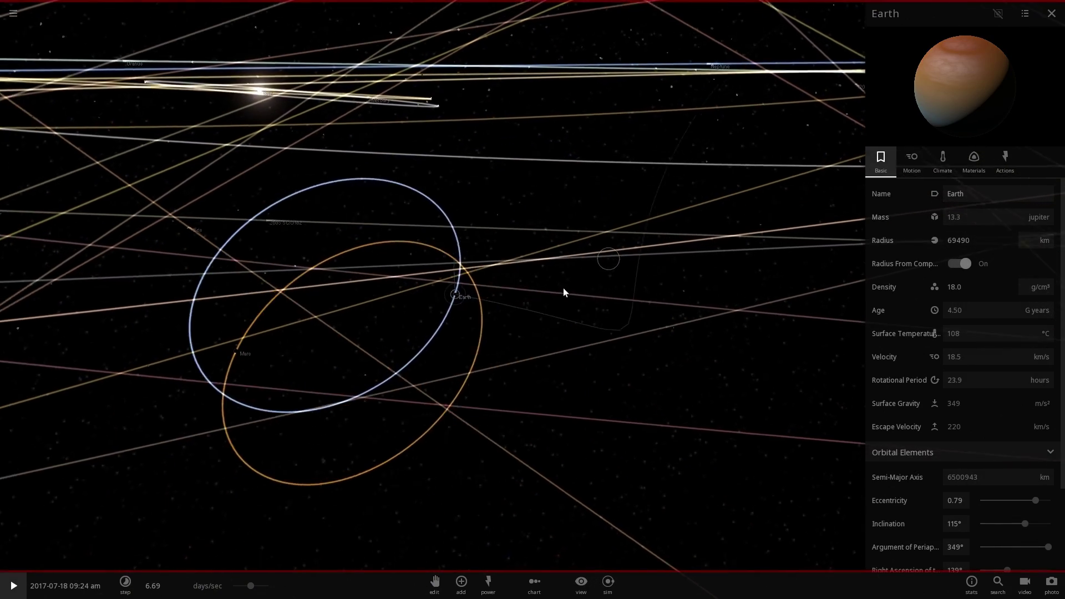
{"action": "key", "text": "space"}
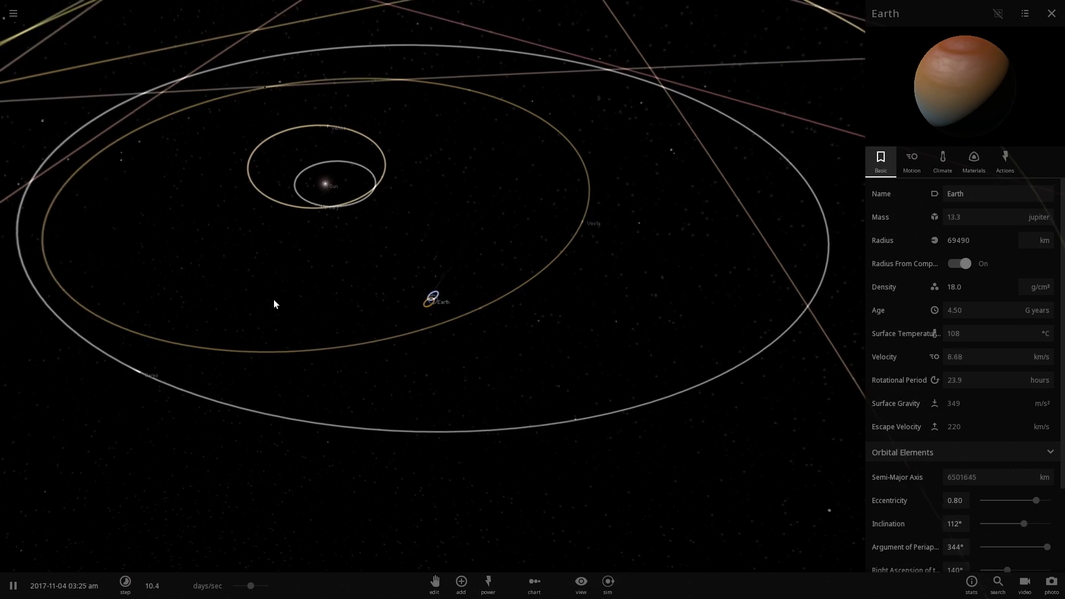
- Focus on Vesta and Mars in turn, speeding up the simulation to track their orbits
{"action": "double_click", "coordinate": [577, 222]}
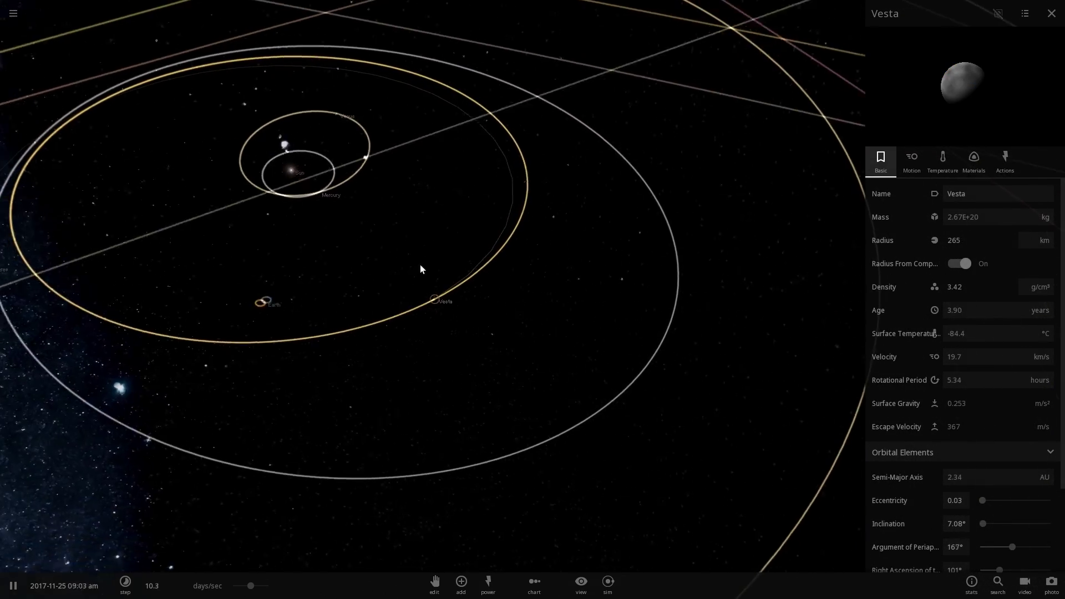
{"action": "left_click_drag", "start_coordinate": [253, 584], "coordinate": [271, 580]}
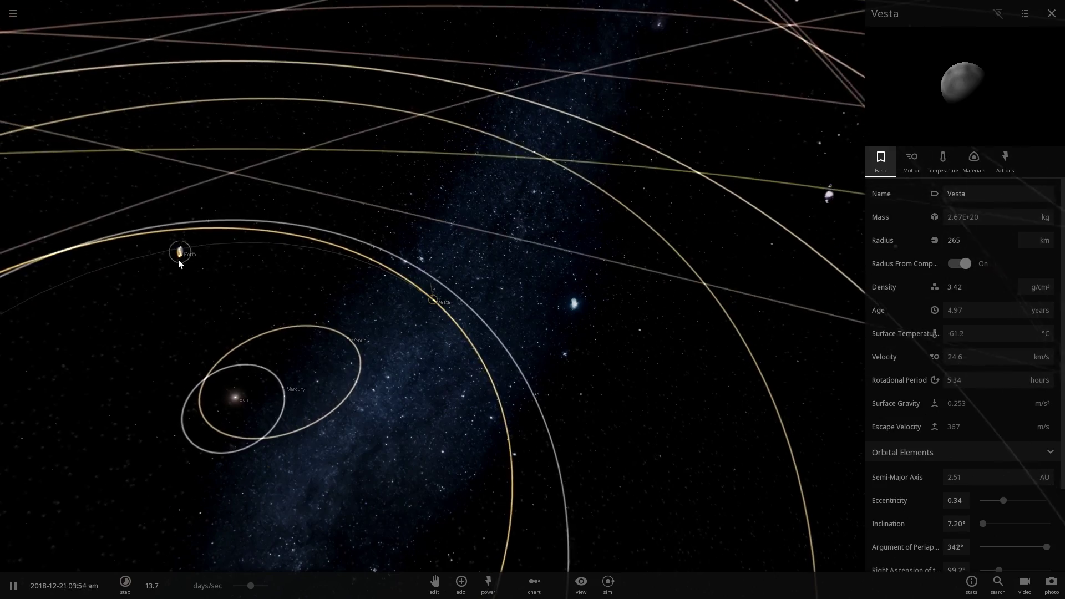
{"action": "double_click", "coordinate": [178, 256]}
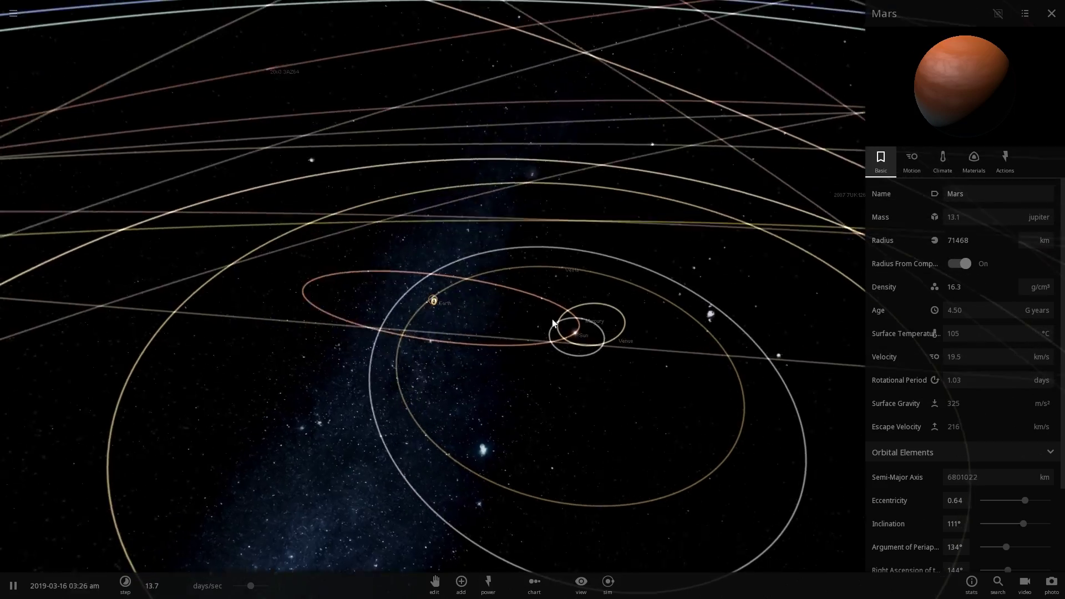
{"action": "left_click_drag", "start_coordinate": [251, 586], "coordinate": [269, 586]}
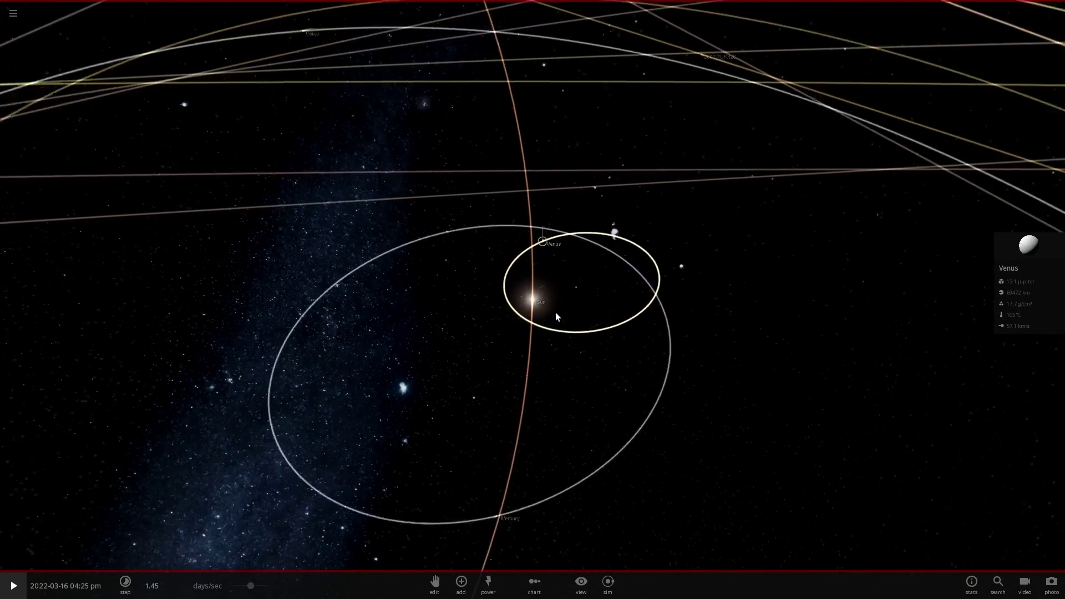
- Examine Venus's orbit around the Sun from several angles and compare it with the orbits of Mercury, Earth and Mars
{"action": "scroll", "coordinate": [555, 265], "scroll_direction": "up", "scroll_amount": 4}
{"action": "scroll", "coordinate": [555, 265], "scroll_direction": "up", "scroll_amount": 5}
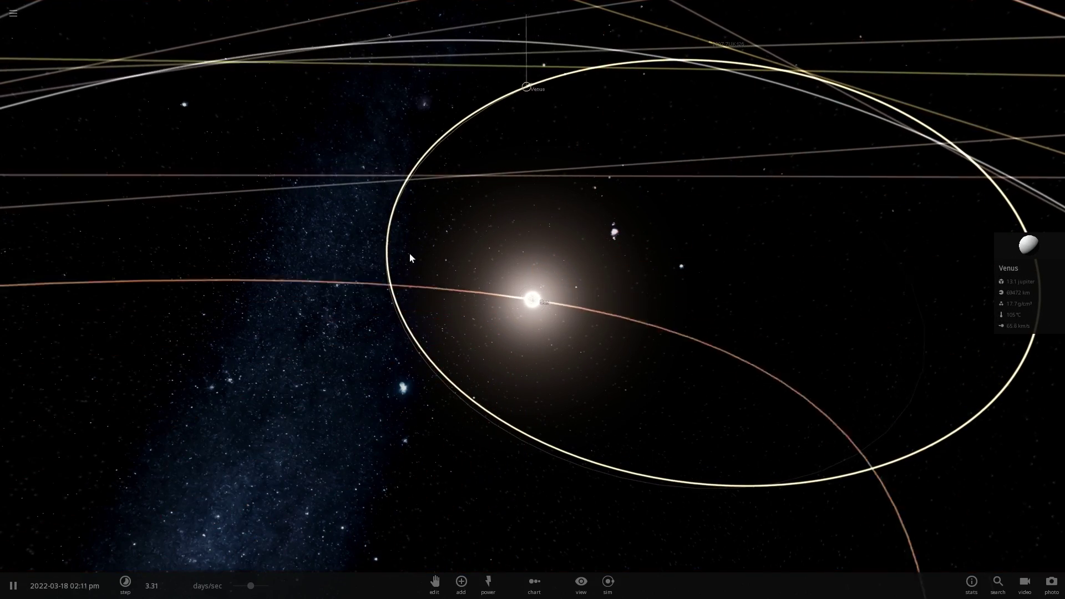
{"action": "right_click_drag", "start_coordinate": [410, 254], "coordinate": [384, 227]}
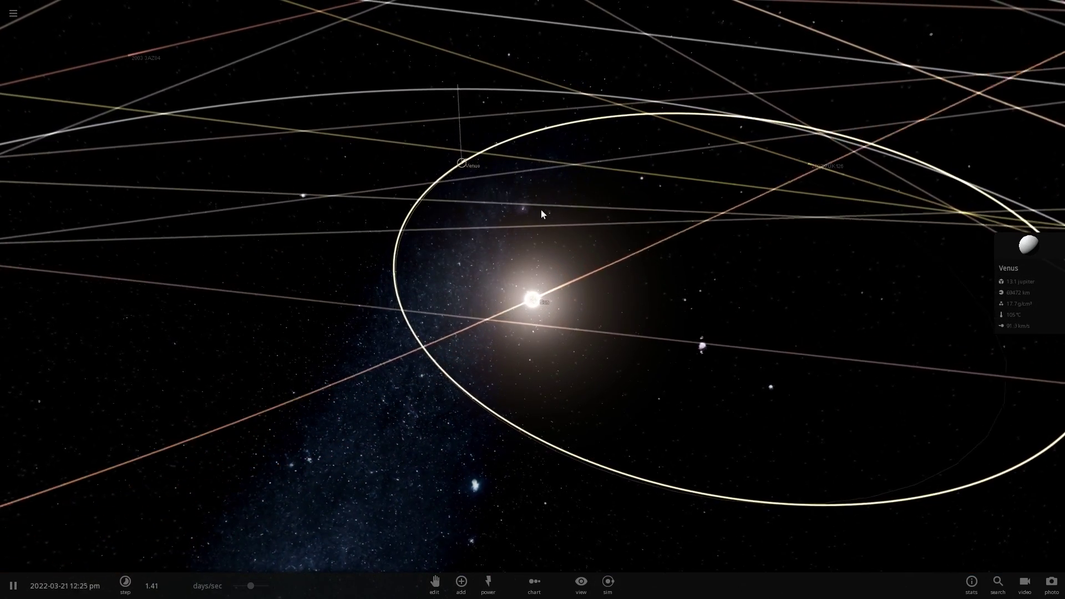
{"action": "right_click_drag", "start_coordinate": [541, 210], "coordinate": [488, 190]}
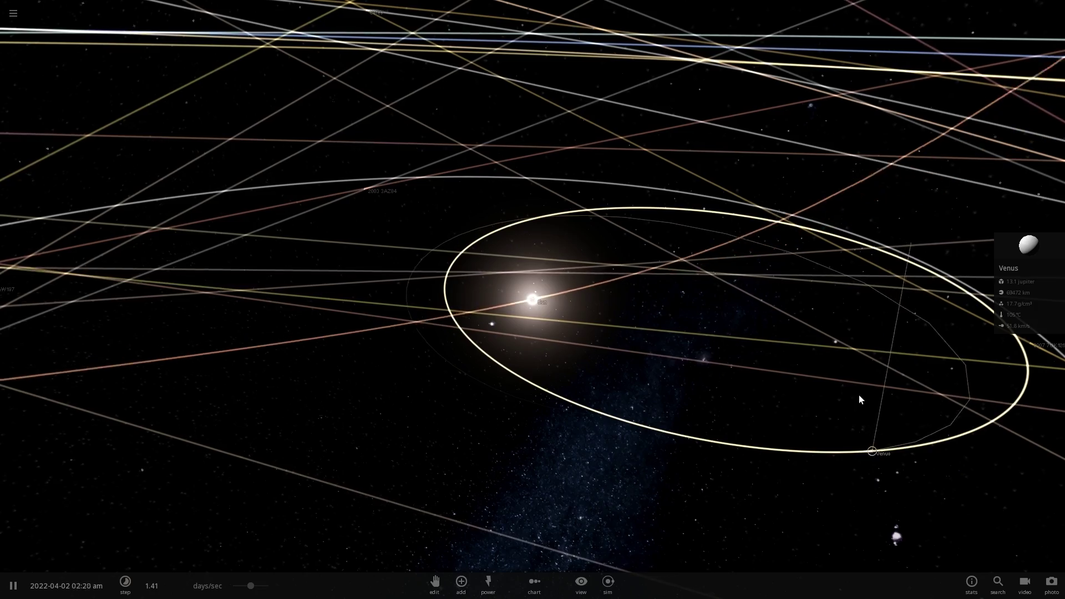
{"action": "left_click_drag", "start_coordinate": [809, 387], "coordinate": [693, 288]}
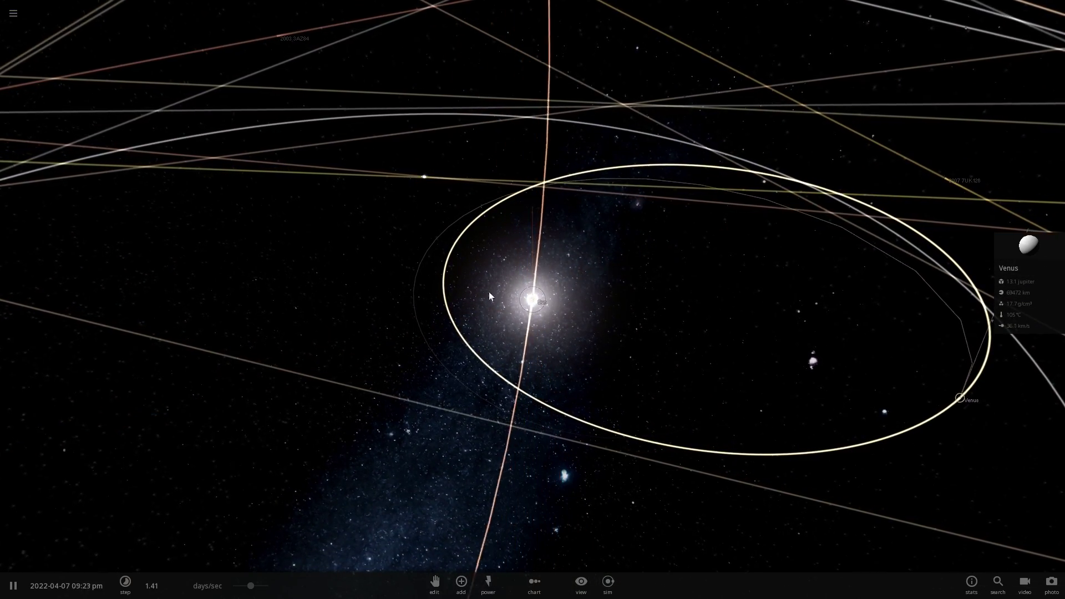
{"action": "scroll", "coordinate": [450, 319], "scroll_direction": "down", "scroll_amount": 10}
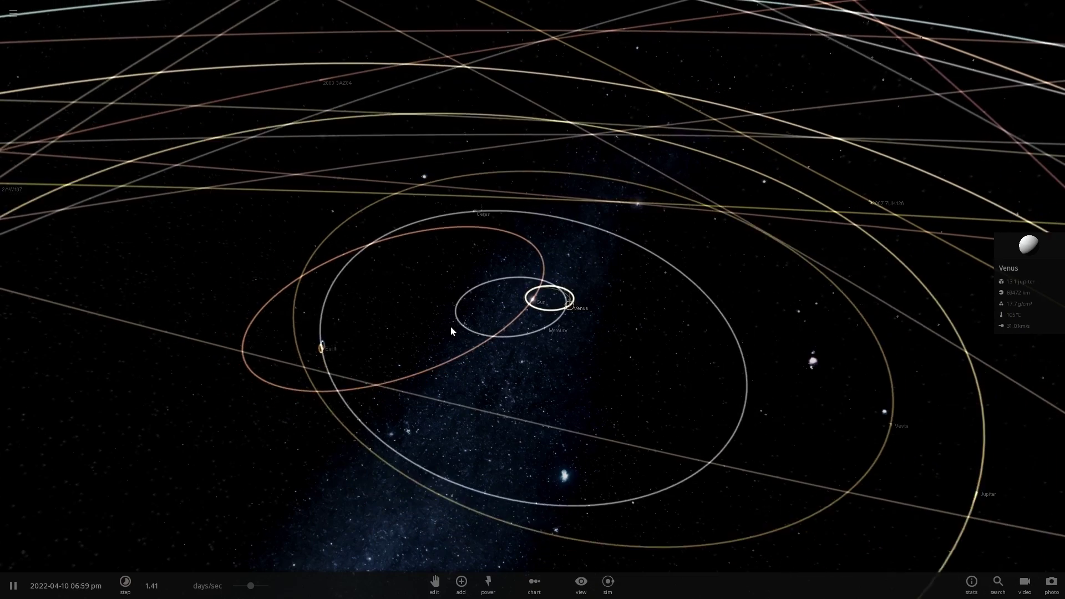
{"action": "scroll", "coordinate": [476, 323], "scroll_direction": "up", "scroll_amount": 10}
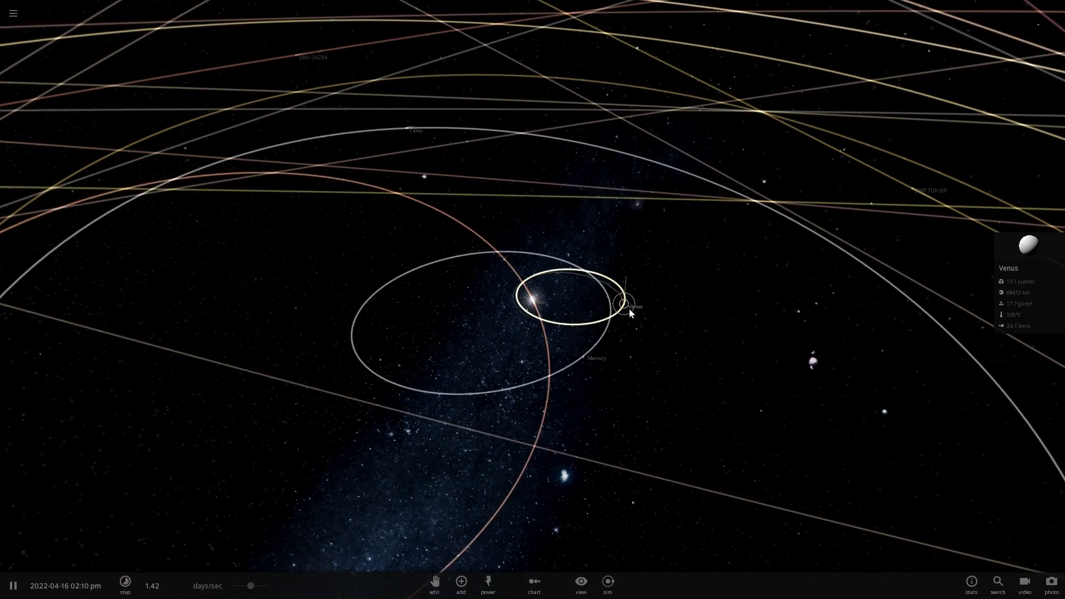
{"action": "scroll", "coordinate": [629, 309], "scroll_direction": "up", "scroll_amount": 3}
{"action": "scroll", "coordinate": [521, 352], "scroll_direction": "down", "scroll_amount": 5}
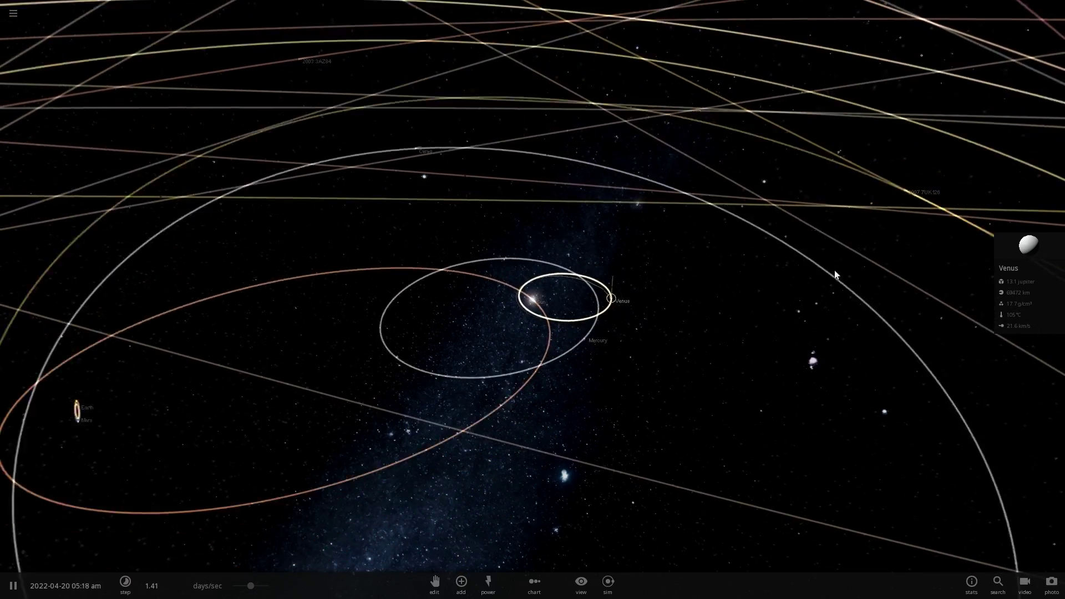
{"action": "right_click_drag", "start_coordinate": [413, 381], "coordinate": [550, 310]}
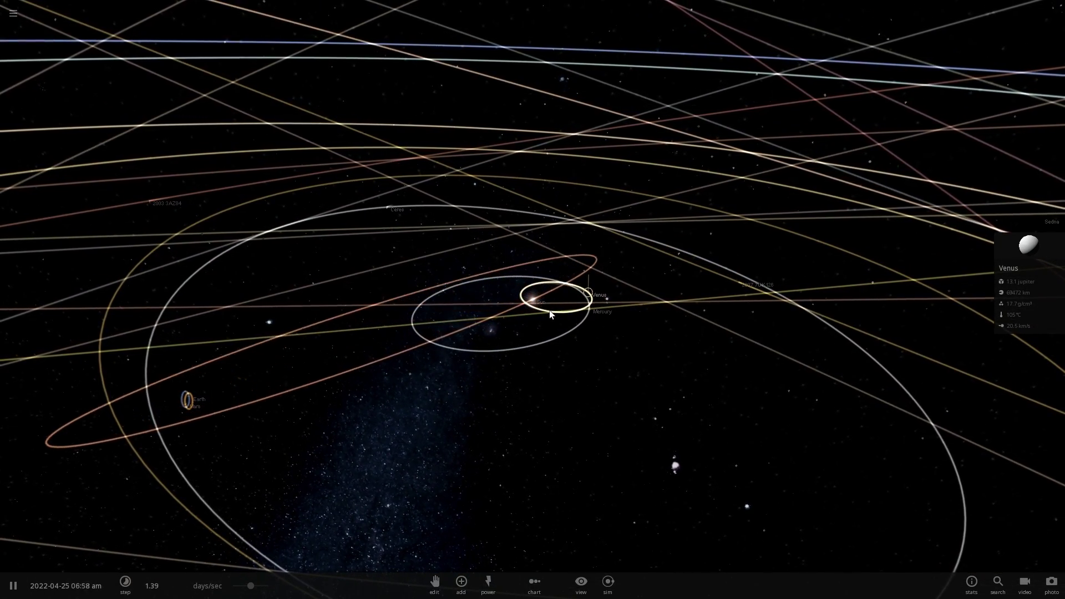
- Focus on Mars and raise the simulation speed to about 7.1 days per second
{"action": "double_click", "coordinate": [189, 401]}
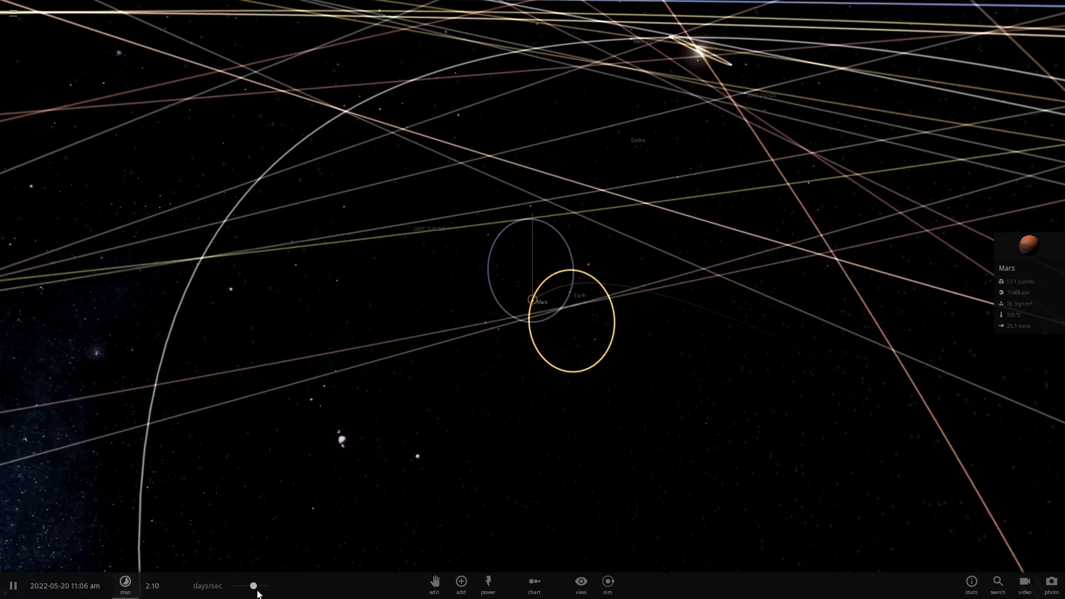
{"action": "left_click_drag", "start_coordinate": [252, 587], "coordinate": [279, 582]}
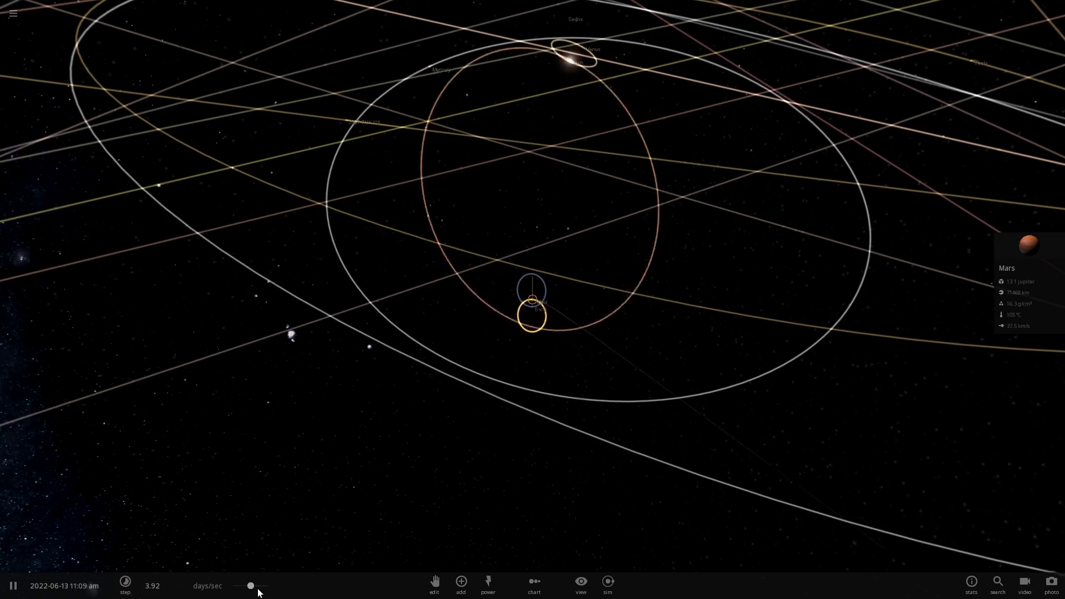
{"action": "mouse_move", "coordinate": [276, 588]}
{"action": "left_click_drag", "start_coordinate": [274, 585], "coordinate": [276, 585]}
{"action": "scroll", "coordinate": [522, 205], "scroll_direction": "down", "scroll_amount": 5}
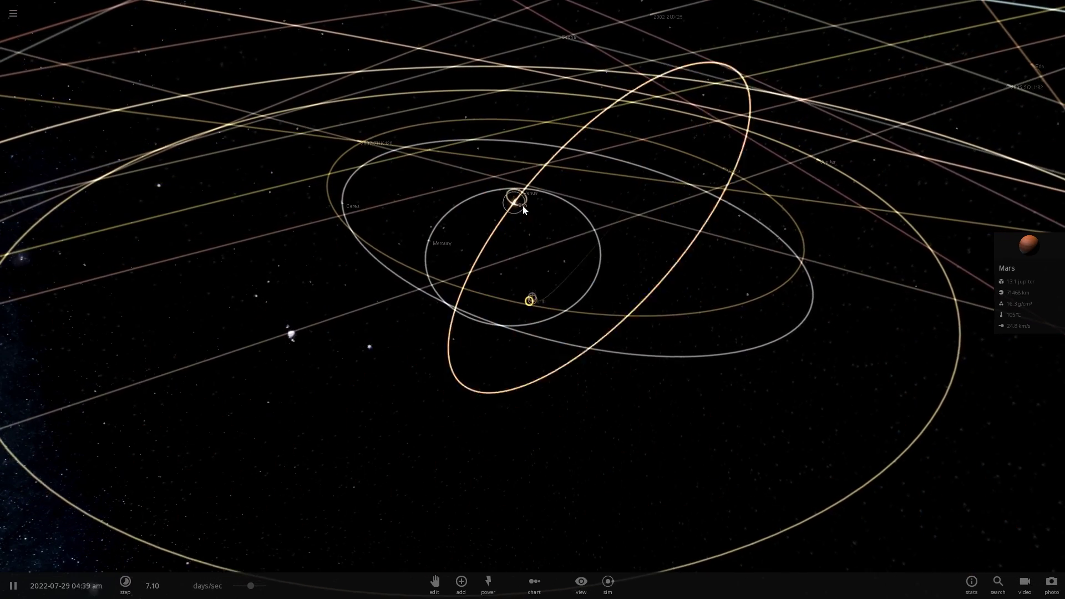
- Set the simulation speed to about 8.6 days per second and observe the Earth–Mars pair against the surrounding orbits
{"action": "left_click_drag", "start_coordinate": [594, 221], "coordinate": [641, 311]}
{"action": "scroll", "coordinate": [631, 287], "scroll_direction": "down", "scroll_amount": 6}
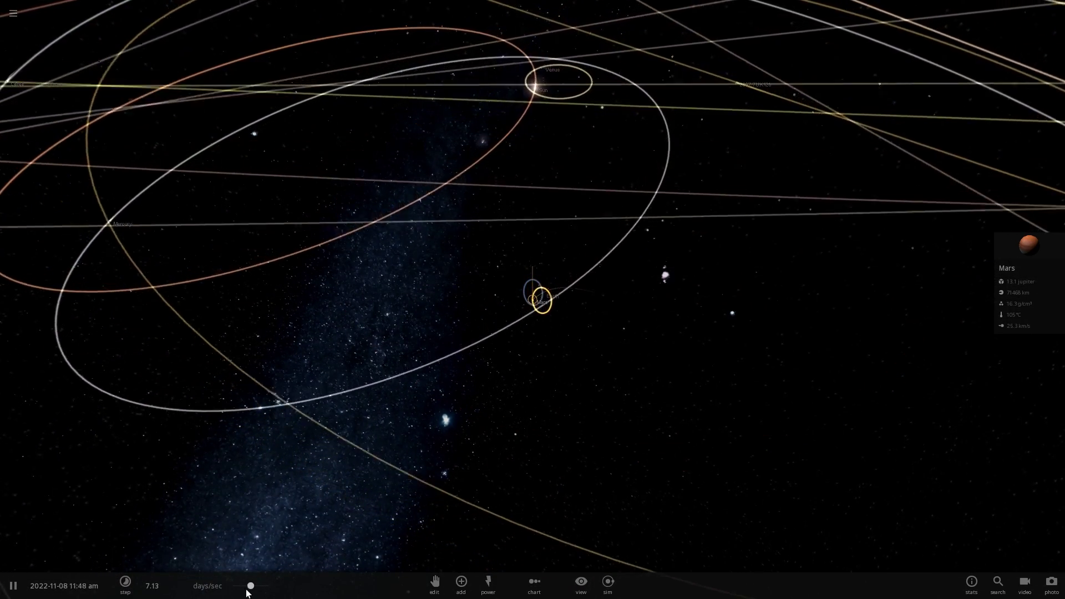
{"action": "left_click_drag", "start_coordinate": [249, 588], "coordinate": [256, 589]}
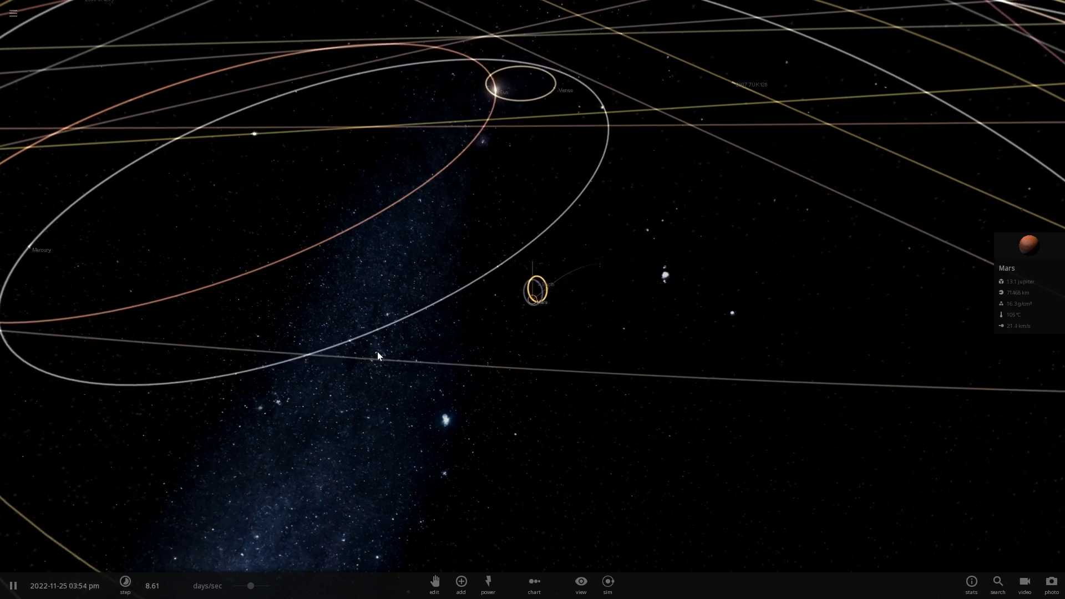
{"action": "right_click_drag", "start_coordinate": [433, 255], "coordinate": [337, 241]}
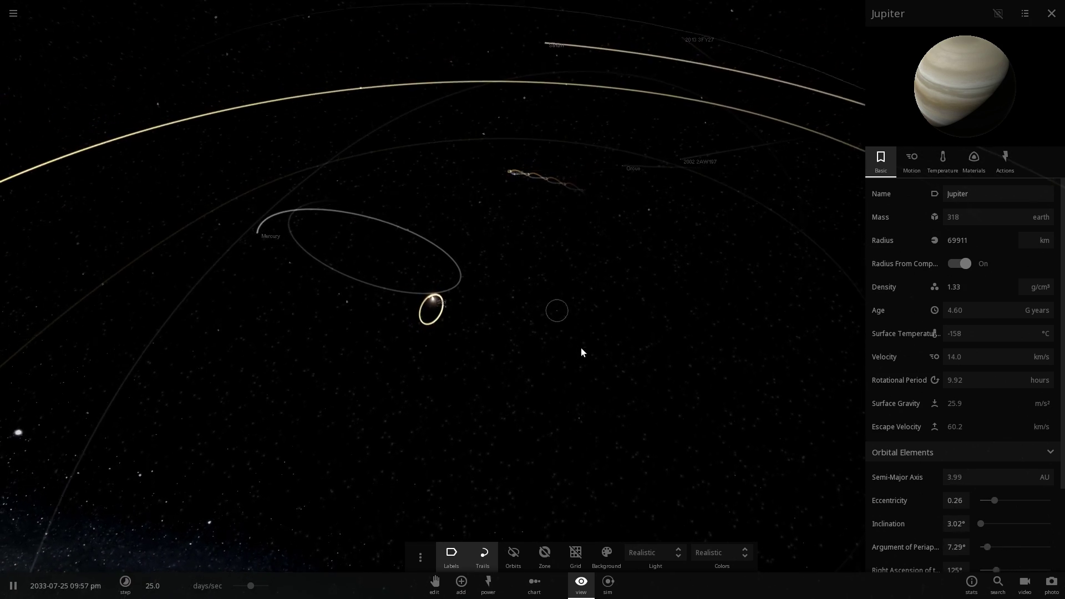
- Inspect the properties of Mercury, Mars, Jupiter and Saturn in turn while the trails are displayed
{"action": "left_click", "coordinate": [275, 227]}
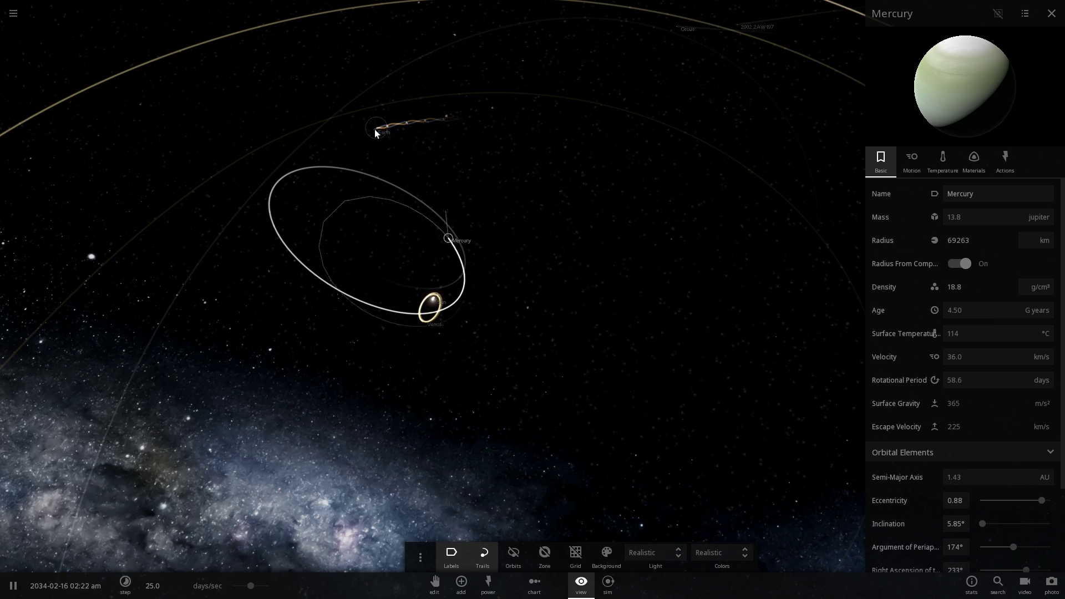
{"action": "left_click", "coordinate": [374, 128]}
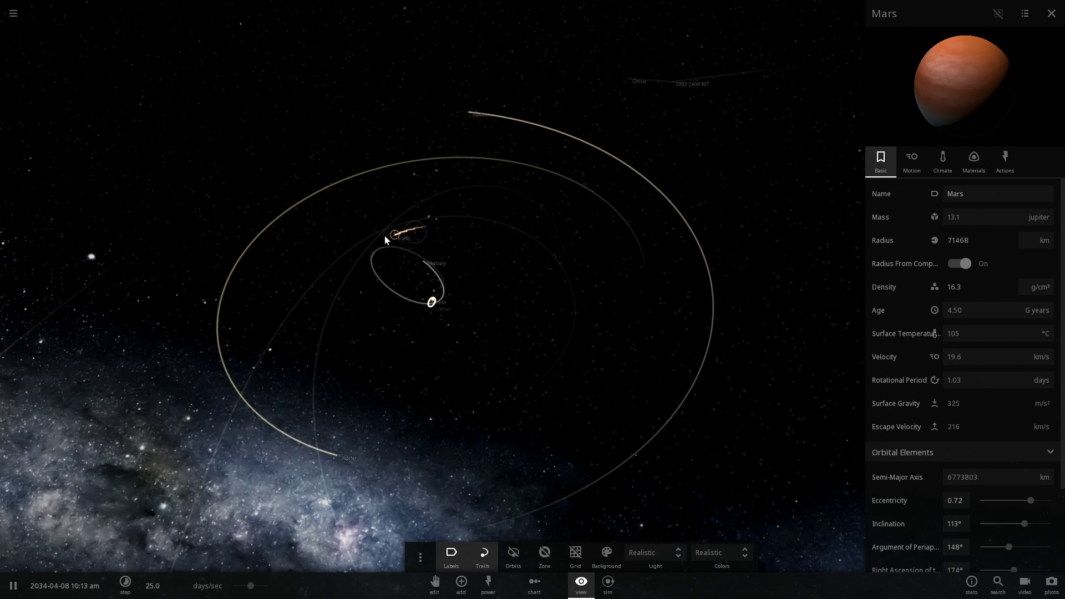
{"action": "right_click_drag", "start_coordinate": [385, 236], "coordinate": [359, 475]}
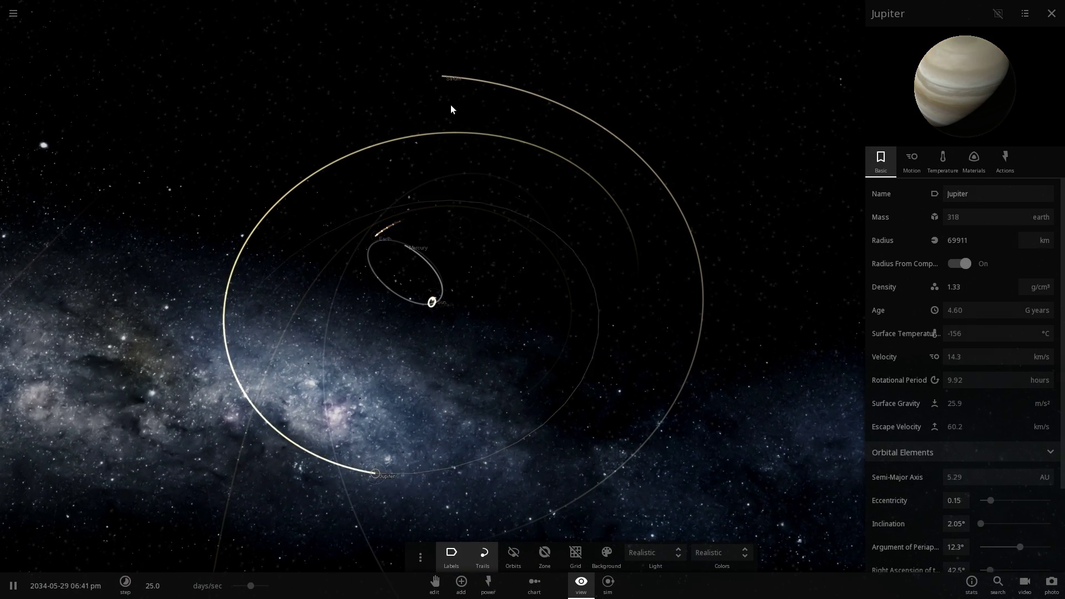
{"action": "left_click", "coordinate": [447, 77]}
{"action": "scroll", "coordinate": [507, 317], "scroll_direction": "up", "scroll_amount": 8}
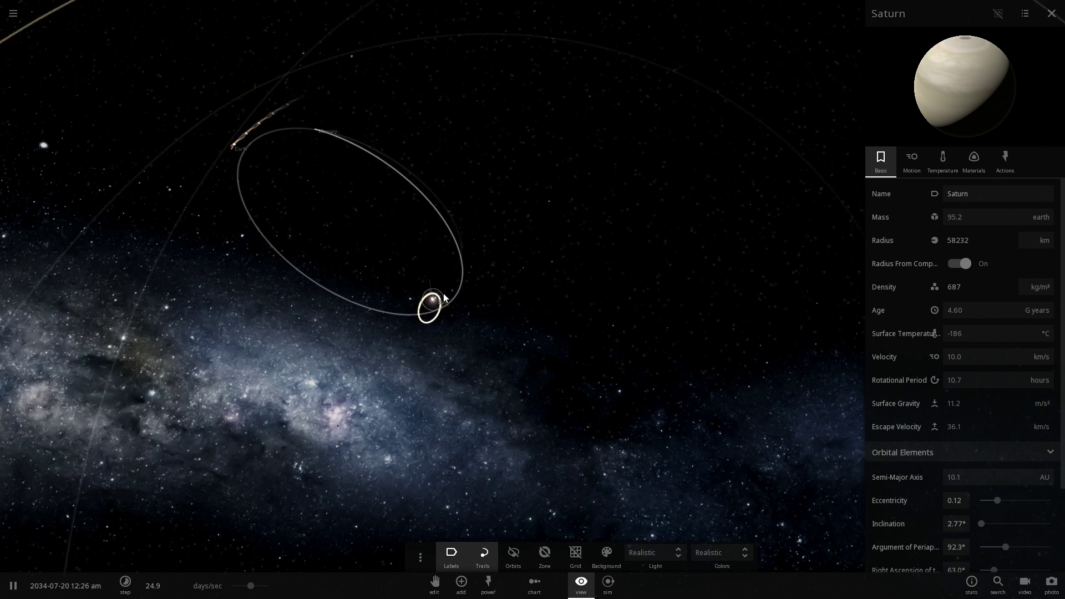
- Examine the orbits of Venus and Mercury around the Sun from several angles while the simulation runs at up to about 1.2 months per second
{"action": "right_click_drag", "start_coordinate": [443, 294], "coordinate": [415, 249]}
{"action": "scroll", "coordinate": [455, 295], "scroll_direction": "up", "scroll_amount": 3}
{"action": "right_click_drag", "start_coordinate": [454, 296], "coordinate": [415, 271]}
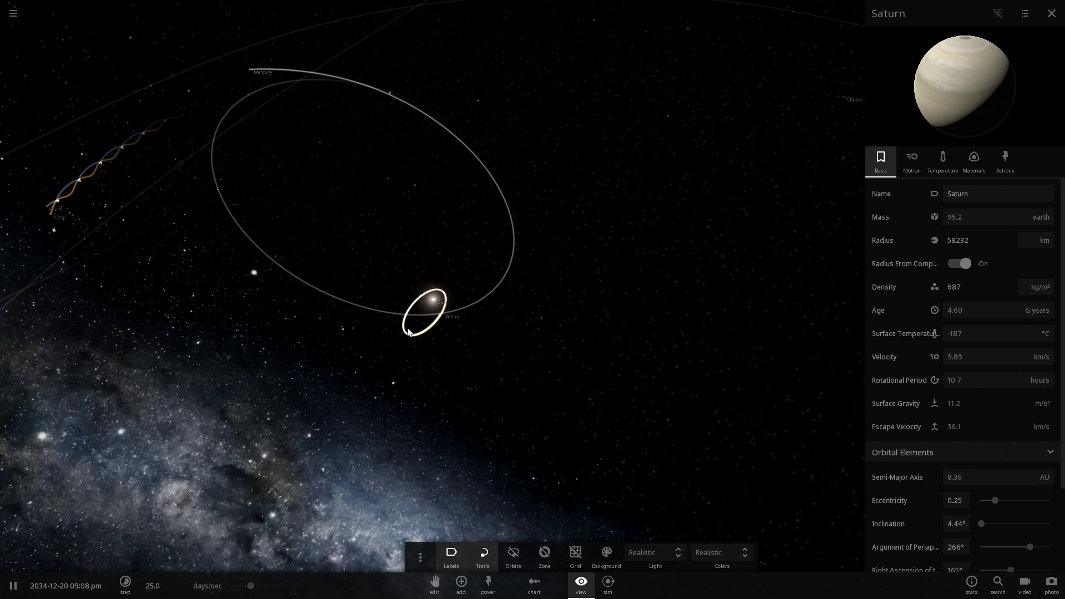
{"action": "right_click_drag", "start_coordinate": [425, 327], "coordinate": [334, 372]}
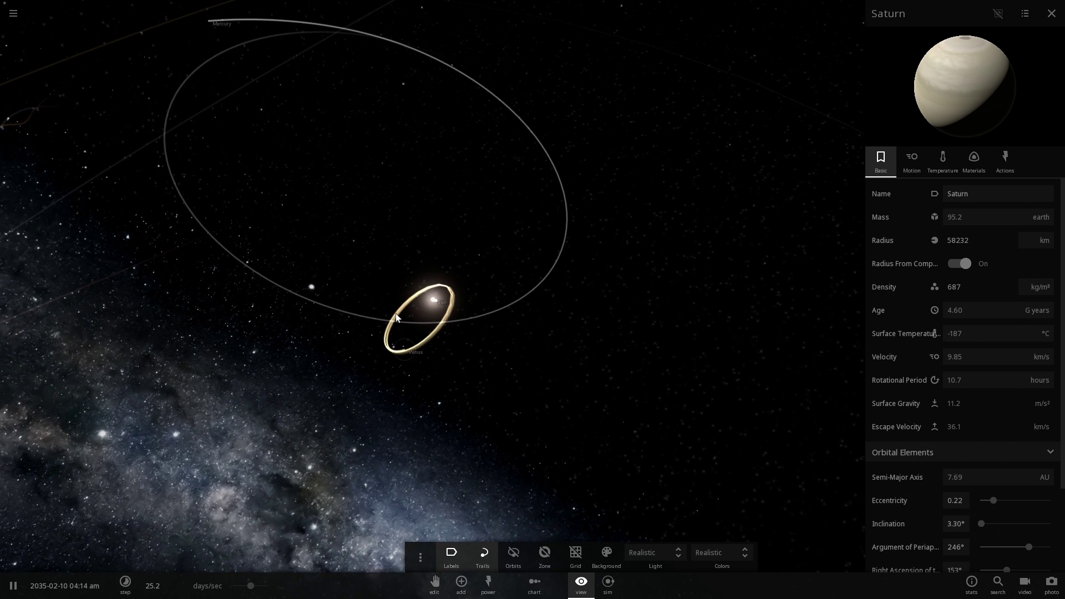
{"action": "scroll", "coordinate": [334, 372], "scroll_direction": "down", "scroll_amount": 3}
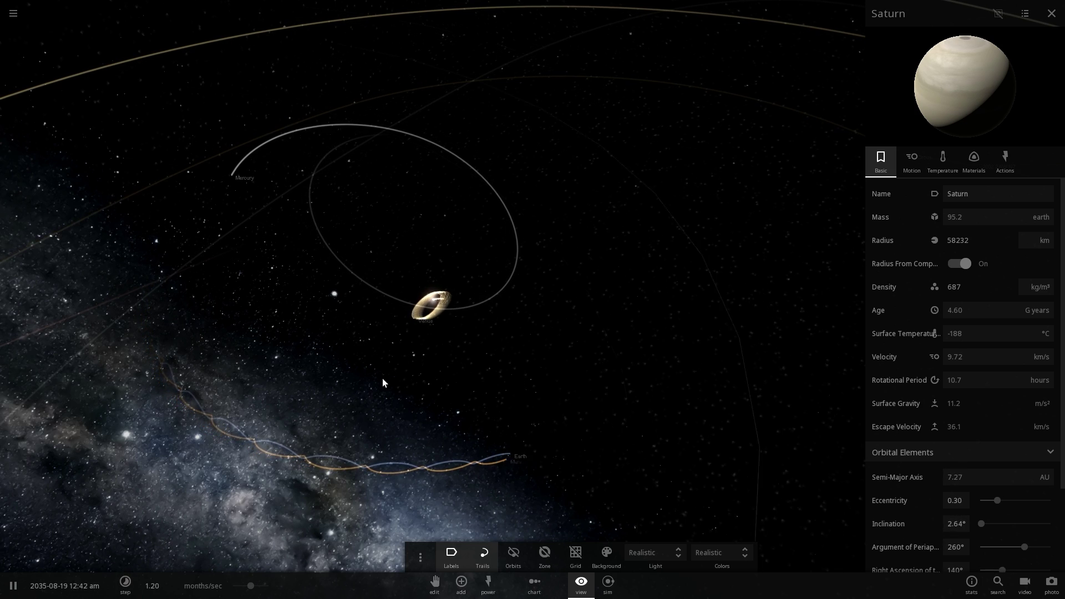
{"action": "left_click_drag", "start_coordinate": [408, 371], "coordinate": [517, 369]}
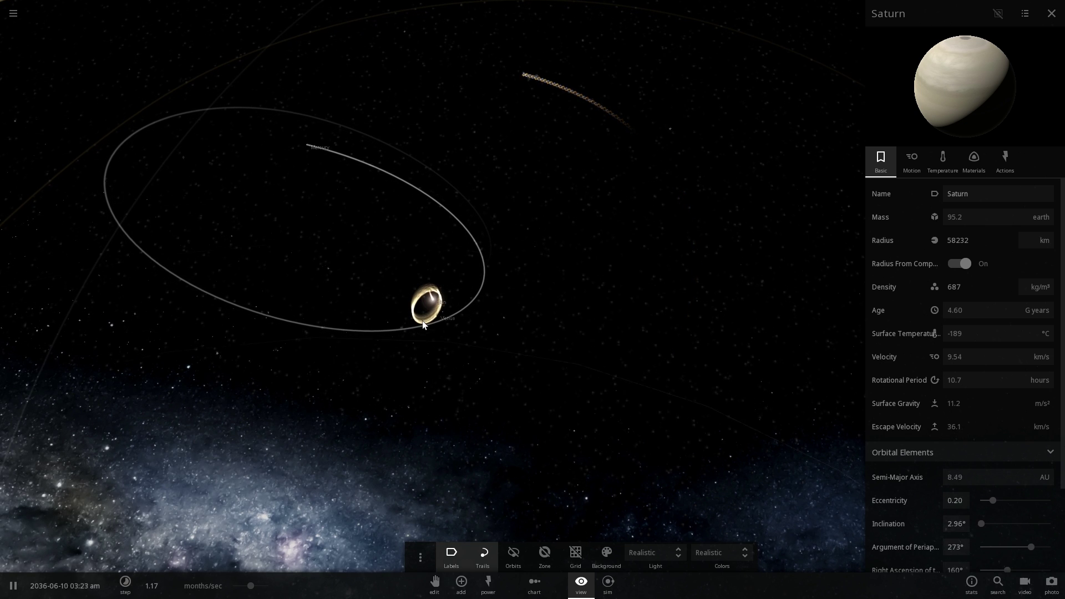
{"action": "scroll", "coordinate": [434, 300], "scroll_direction": "up", "scroll_amount": 8}
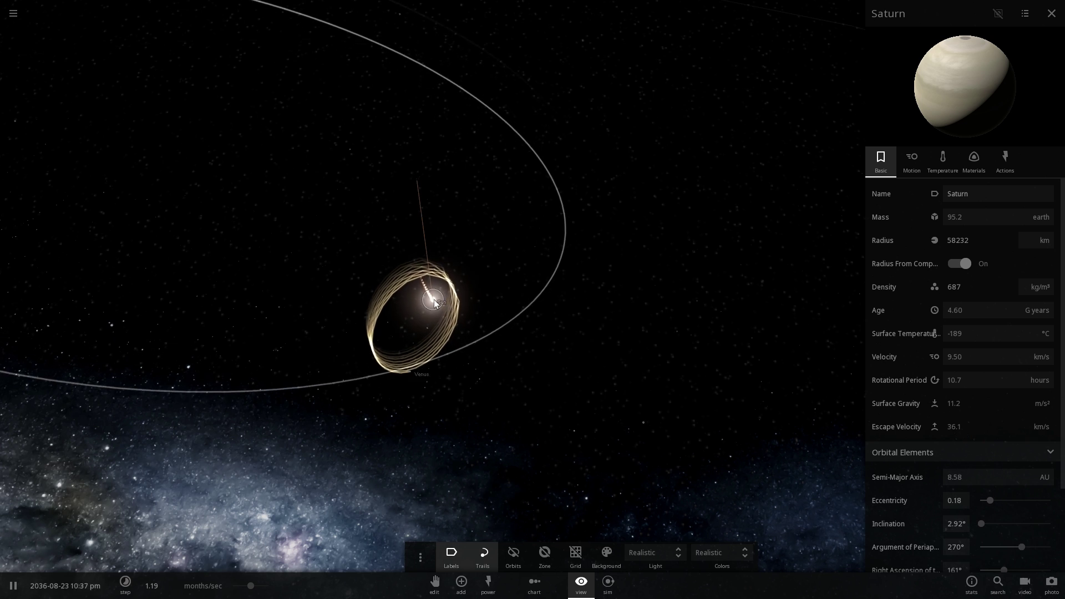
- Slow the simulation to about 2.6 days per second and focus on Venus for a close view, pausing while selecting it
{"action": "key", "text": "space"}
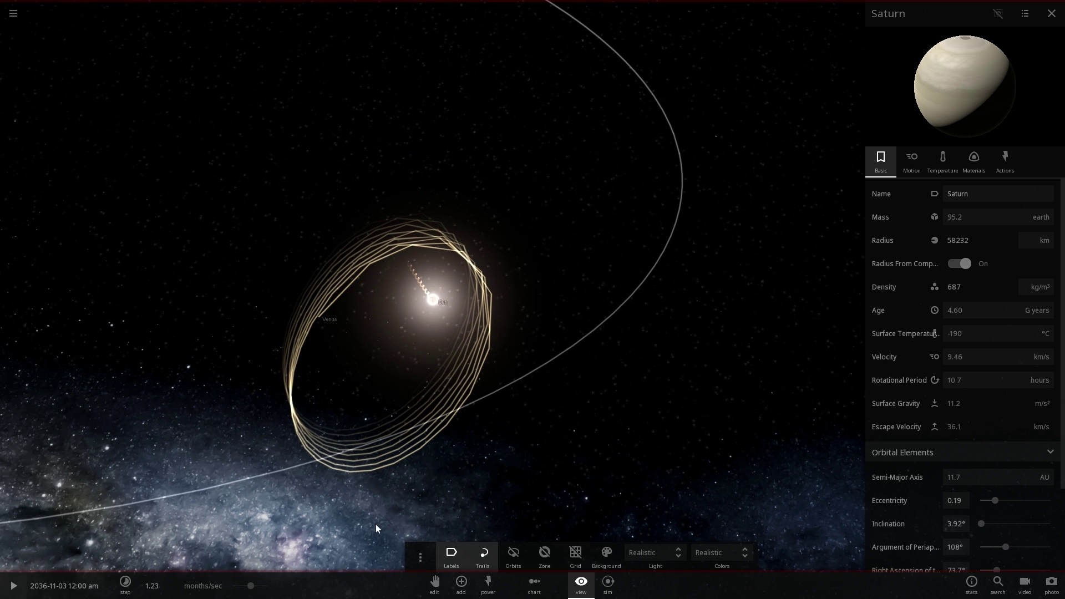
{"action": "left_click_drag", "start_coordinate": [228, 589], "coordinate": [227, 589]}
{"action": "key", "text": "space"}
{"action": "key", "text": "space"}
{"action": "left_click", "coordinate": [303, 386]}
{"action": "double_click", "coordinate": [301, 385]}
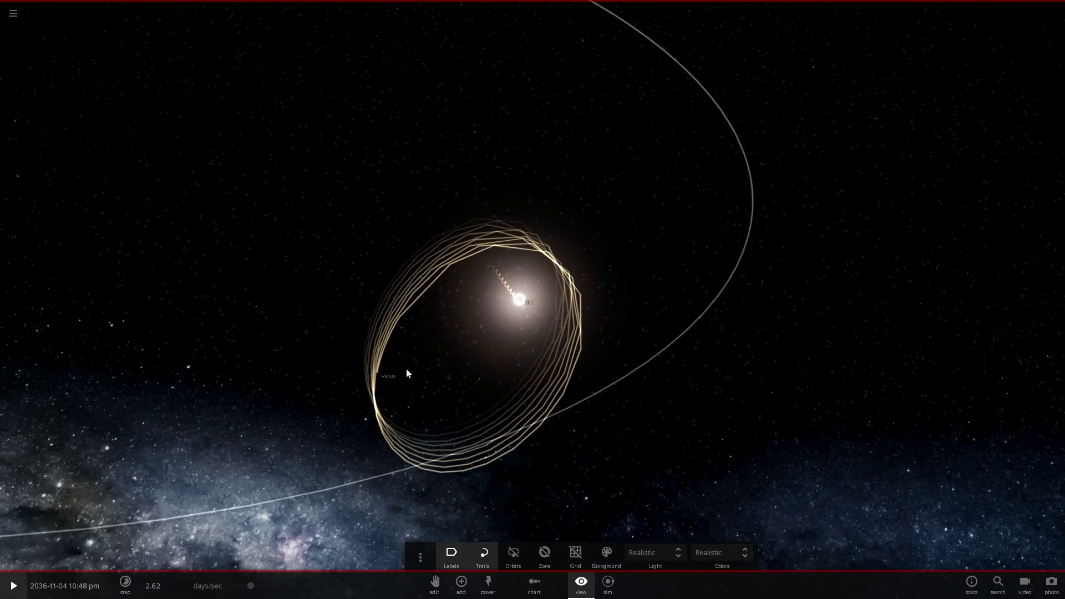
{"action": "key", "text": "space"}
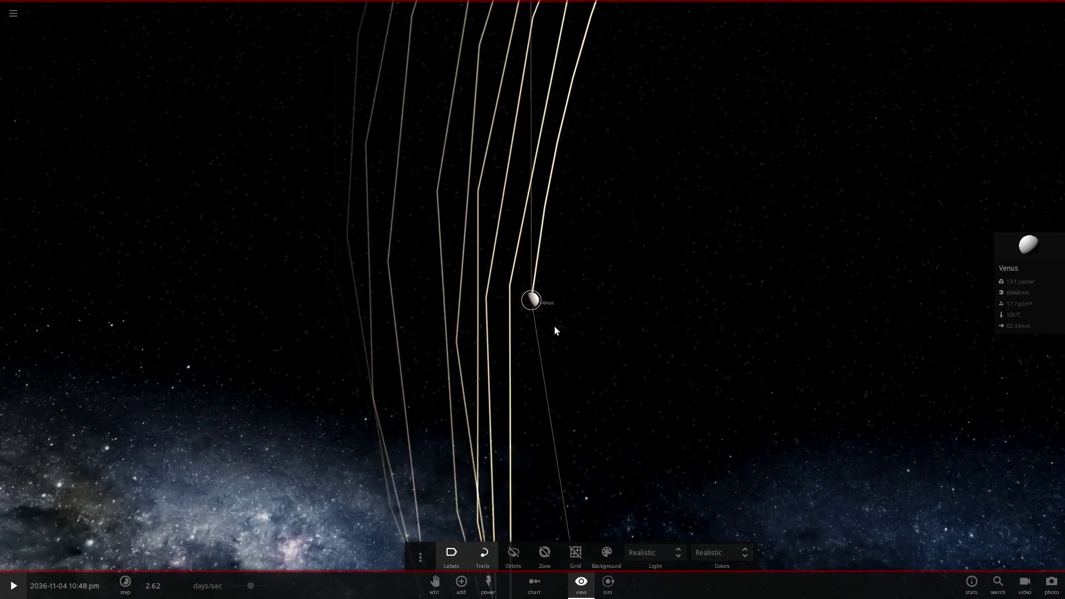
{"action": "left_click_drag", "start_coordinate": [484, 301], "coordinate": [527, 310]}
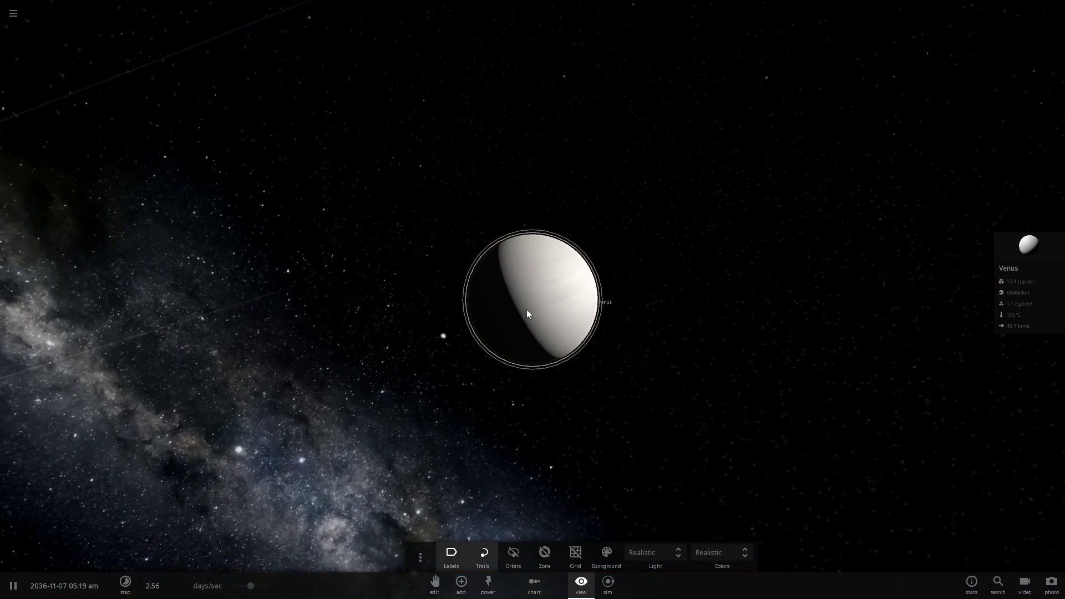
- Inspect Venus's basic and temperature properties and watch its orbit around the Sun
{"action": "left_click", "coordinate": [1021, 250]}
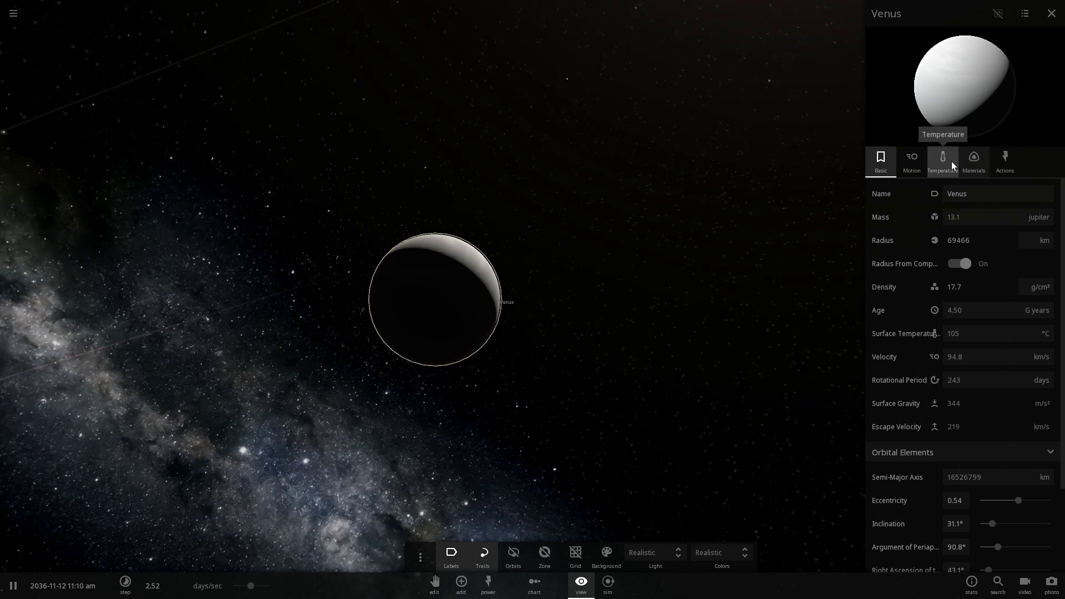
{"action": "left_click", "coordinate": [947, 164]}
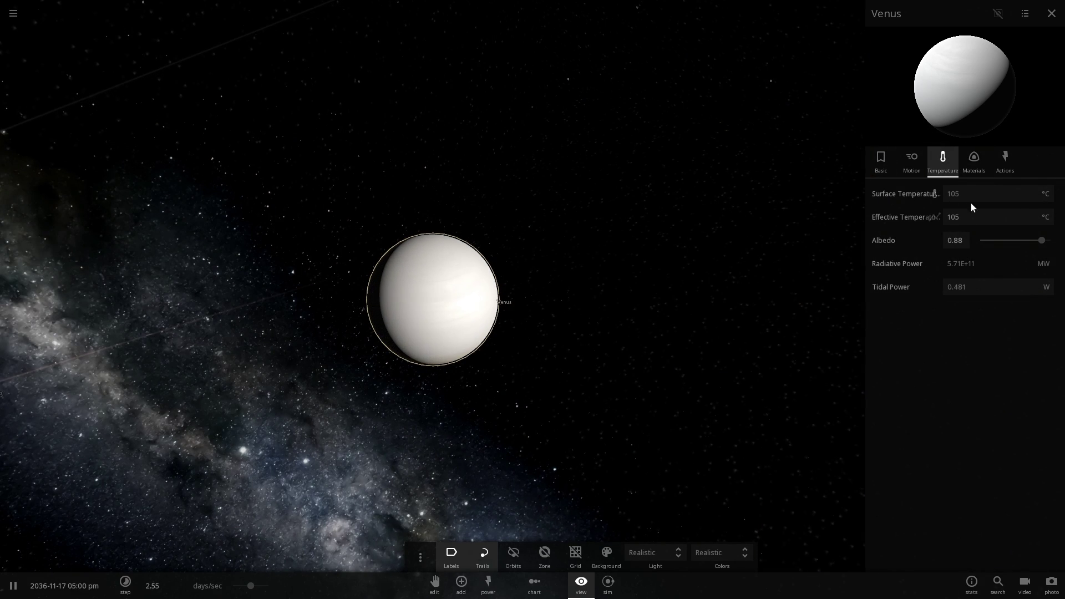
{"action": "scroll", "coordinate": [514, 301], "scroll_direction": "down", "scroll_amount": 10}
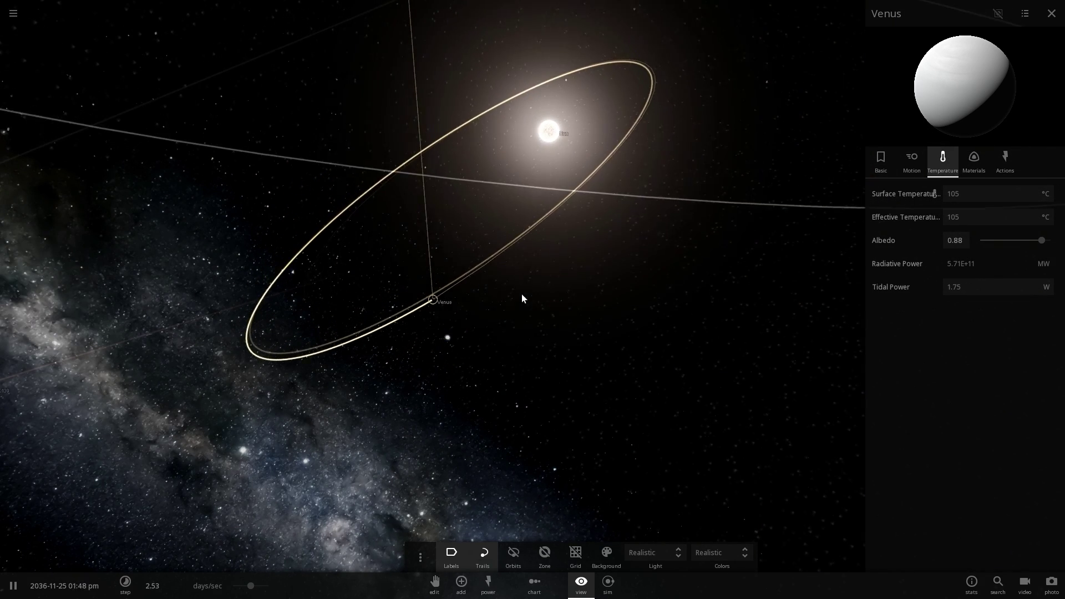
{"action": "scroll", "coordinate": [522, 294], "scroll_direction": "down", "scroll_amount": 10}
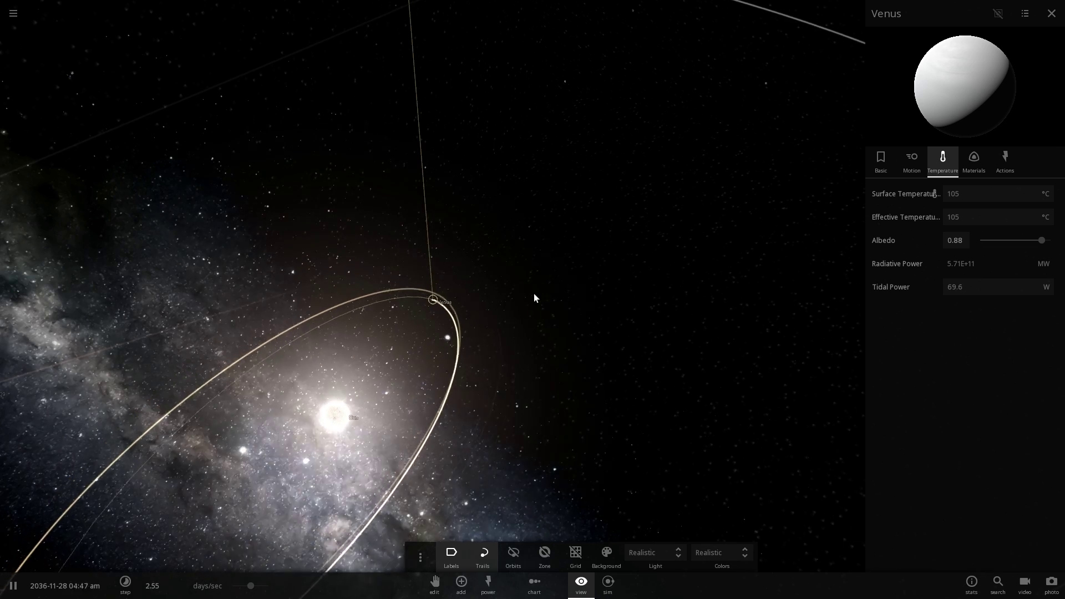
- Focus on Mars, slow the simulation to about 1.56 days per second and observe the intertwined trails of Earth and Mars
{"action": "key", "text": "space"}
{"action": "scroll", "coordinate": [547, 194], "scroll_direction": "down", "scroll_amount": 5}
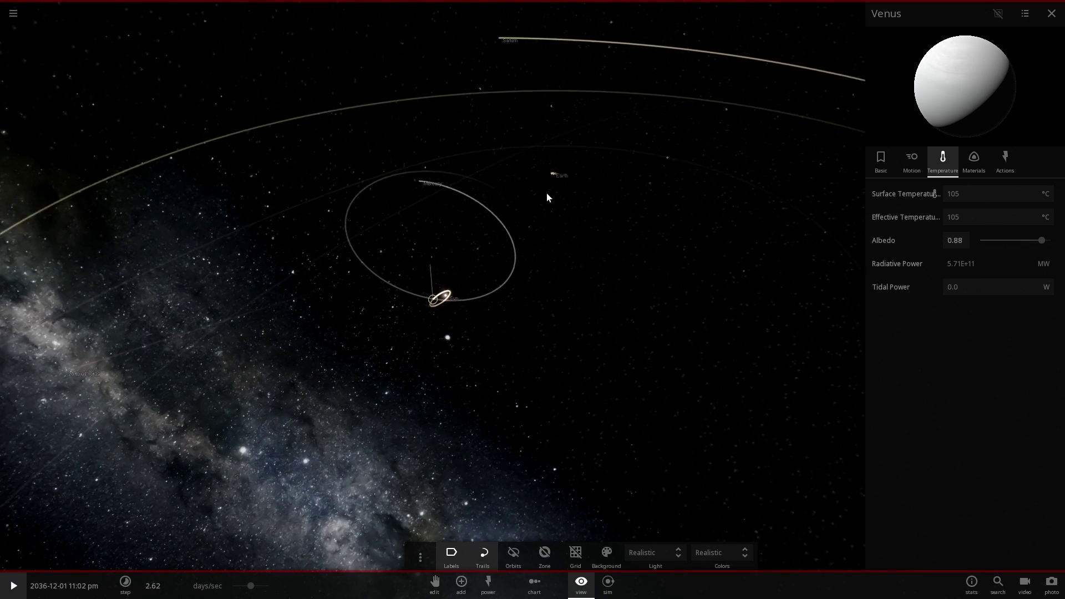
{"action": "key", "text": "space"}
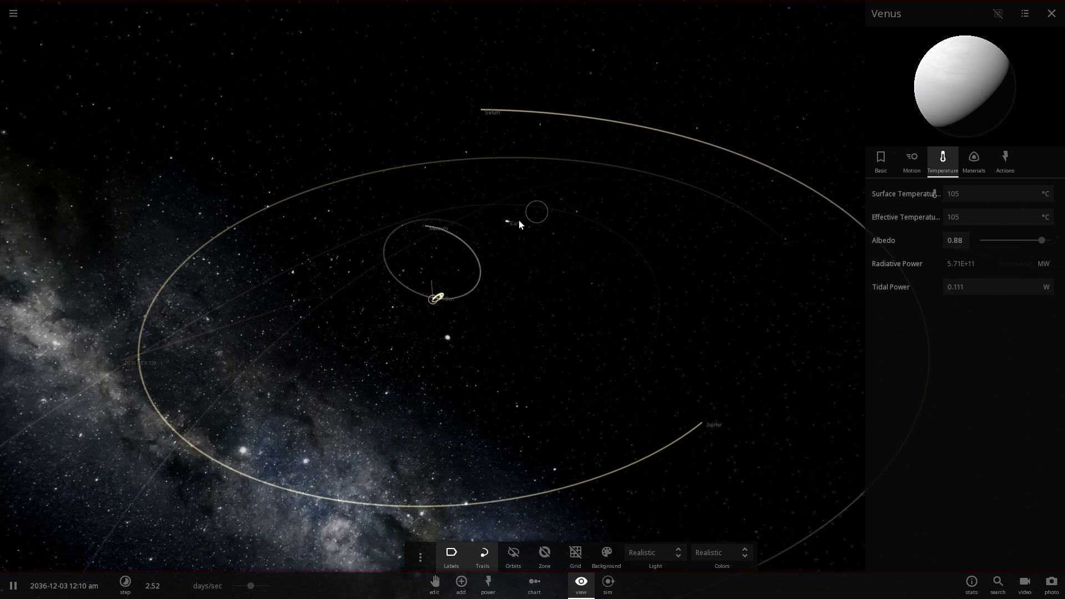
{"action": "double_click", "coordinate": [511, 222]}
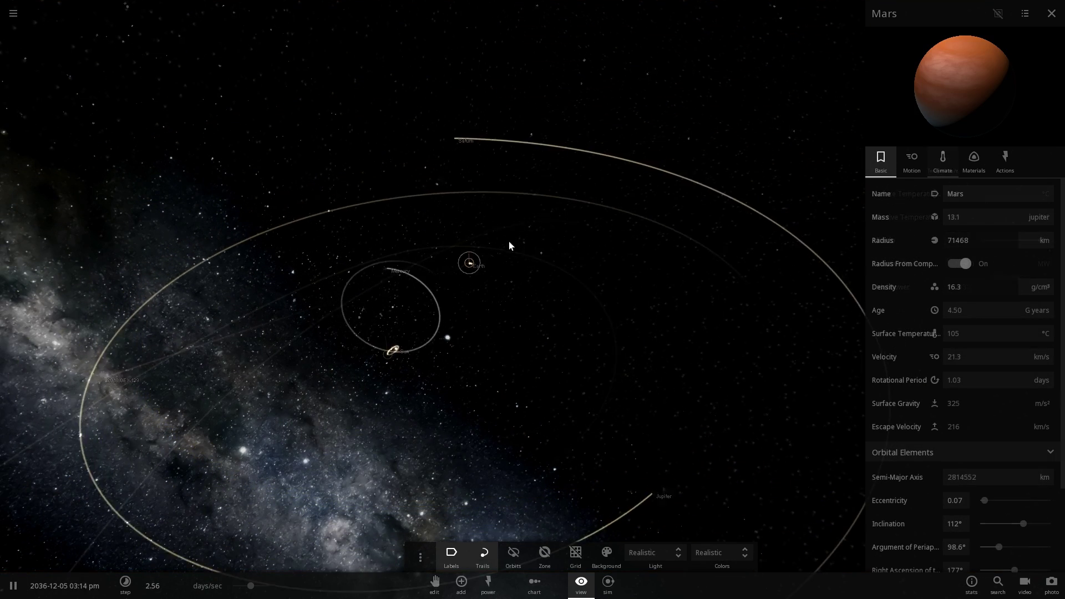
{"action": "key", "text": "space"}
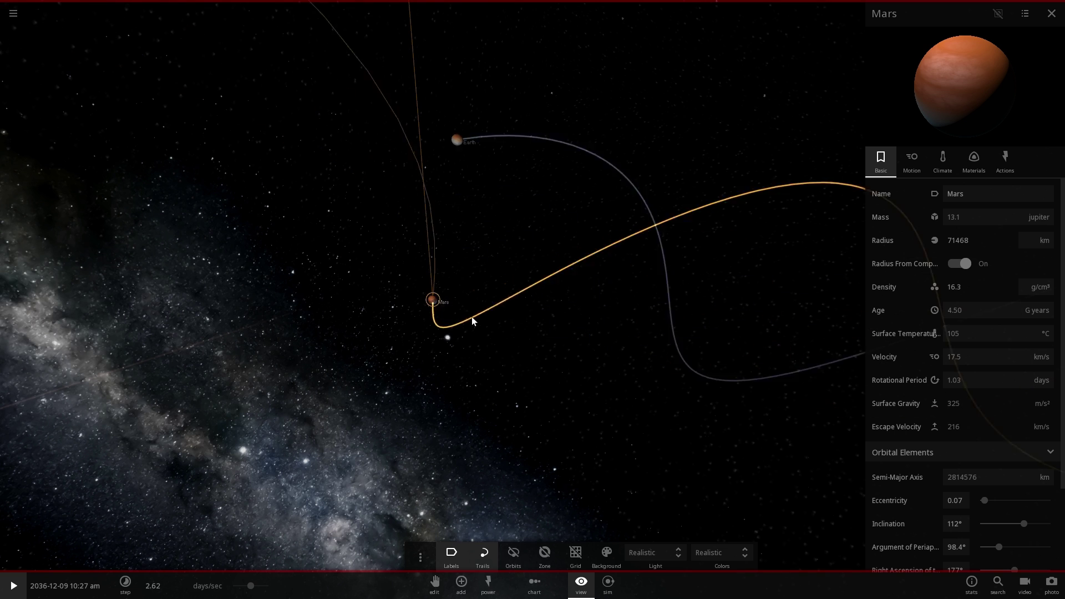
{"action": "scroll", "coordinate": [474, 314], "scroll_direction": "down", "scroll_amount": 5}
{"action": "key", "text": "space"}
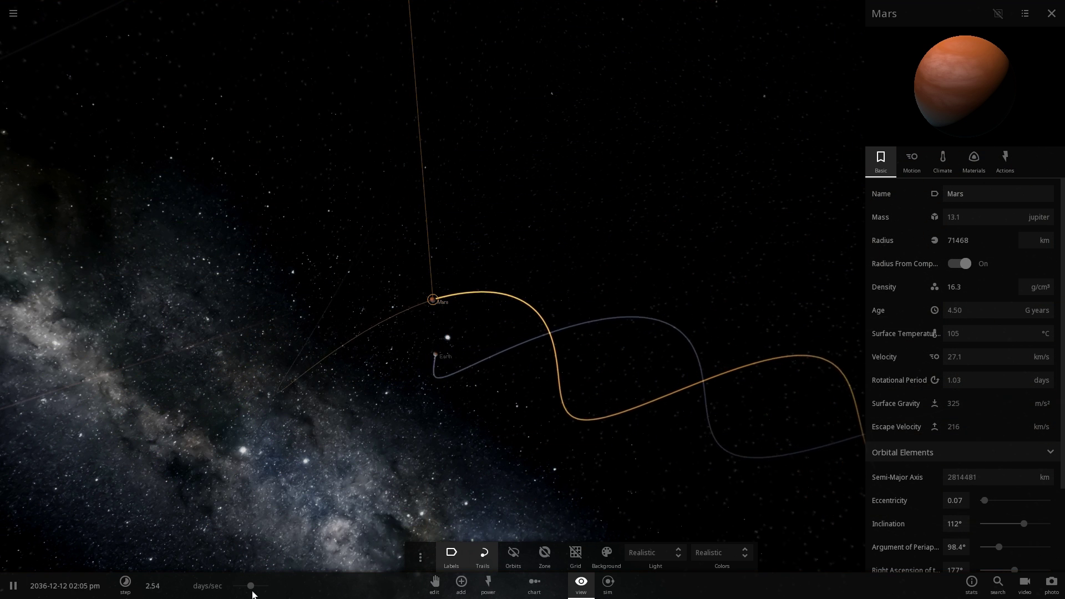
{"action": "left_click_drag", "start_coordinate": [377, 422], "coordinate": [628, 161]}
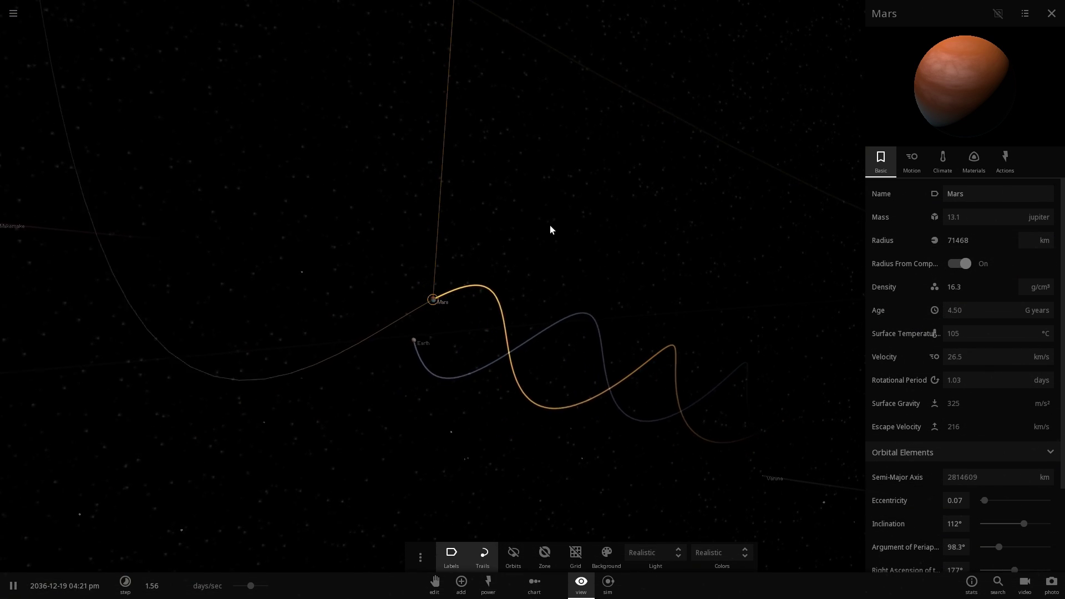
{"action": "left_click_drag", "start_coordinate": [503, 264], "coordinate": [447, 305]}
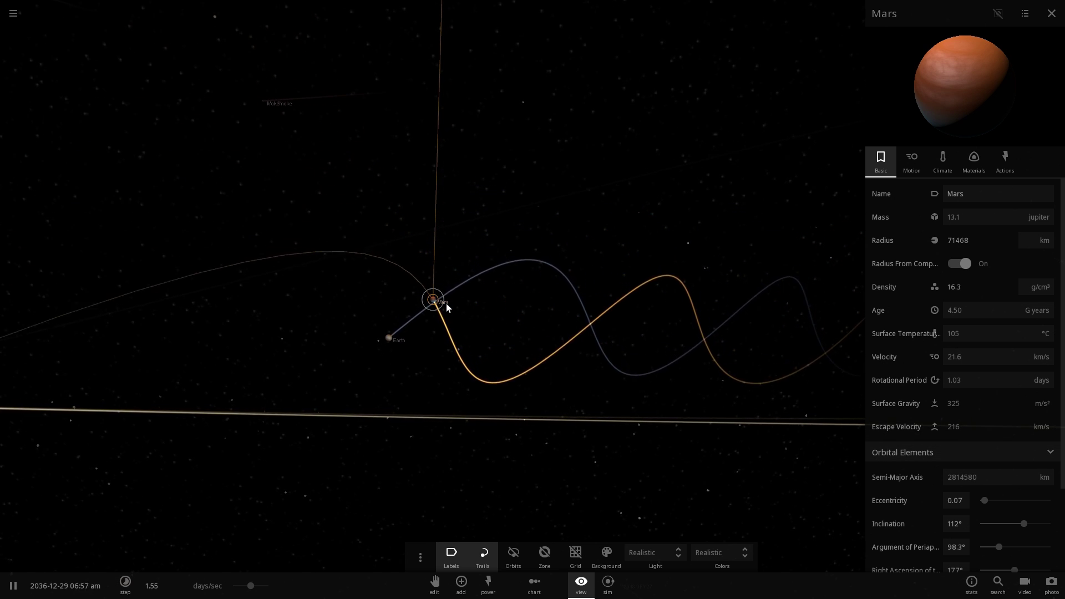
{"action": "scroll", "coordinate": [447, 308], "scroll_direction": "down", "scroll_amount": 5}
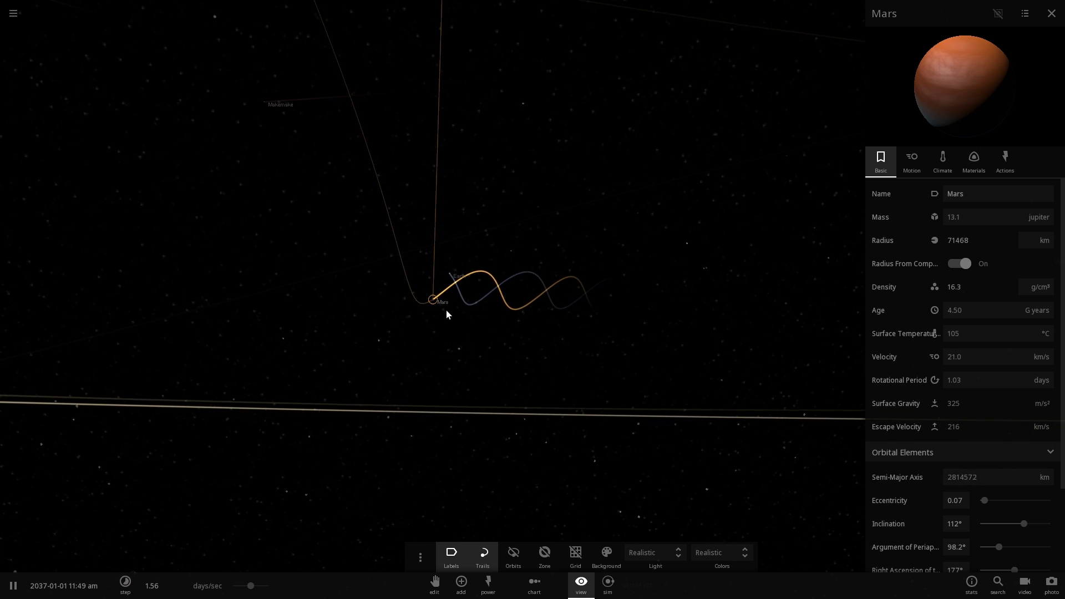
- Inspect the climate and material composition properties of Mars
{"action": "left_click", "coordinate": [949, 162]}
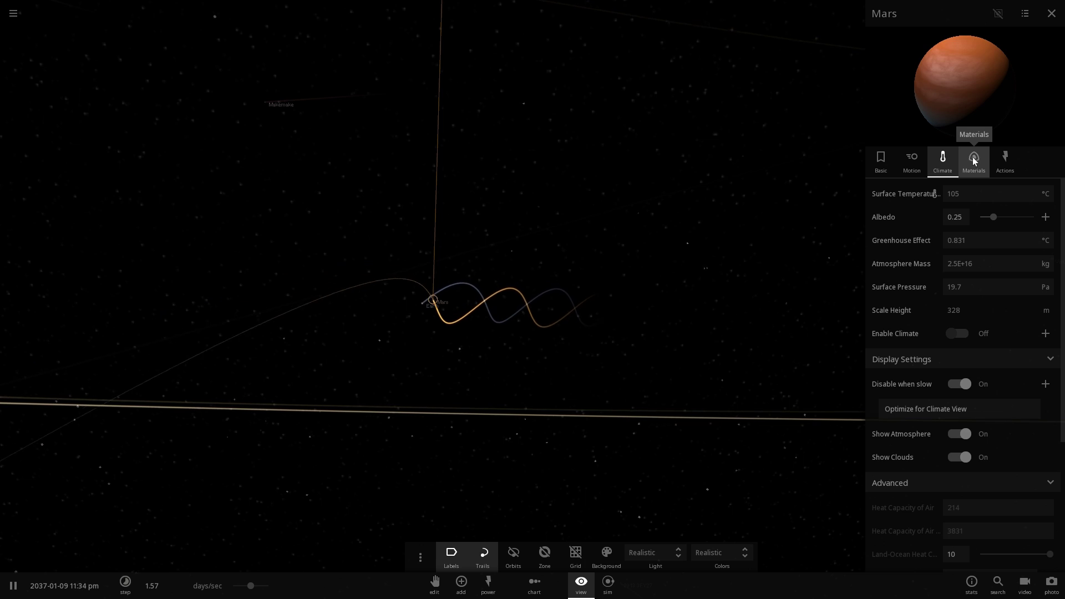
{"action": "left_click", "coordinate": [973, 159]}
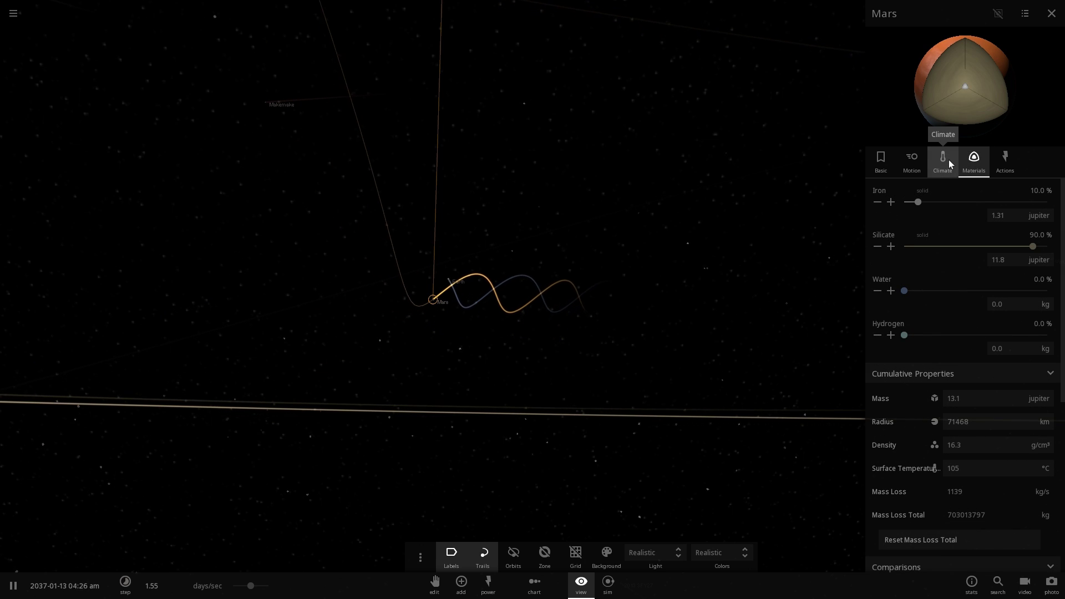
{"action": "left_click", "coordinate": [949, 160]}
{"action": "scroll", "coordinate": [977, 231], "scroll_direction": "down", "scroll_amount": 2}
{"action": "scroll", "coordinate": [977, 233], "scroll_direction": "down", "scroll_amount": 3}
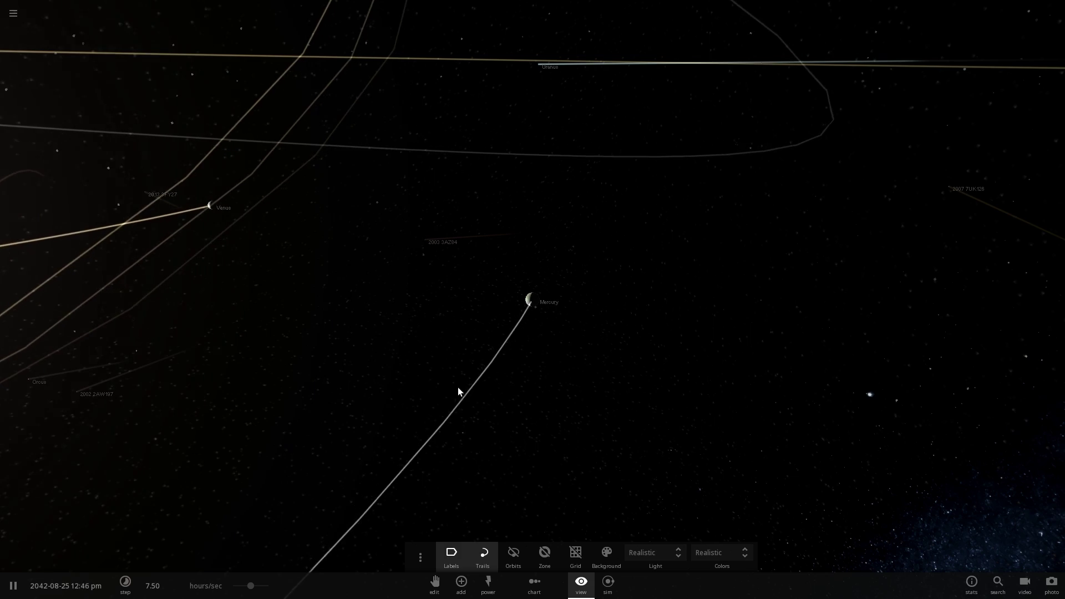
- Slow the simulation to about 5.9 hours per second and observe Mercury and Venus moving near each other
{"action": "left_click_drag", "start_coordinate": [458, 395], "coordinate": [244, 397]}
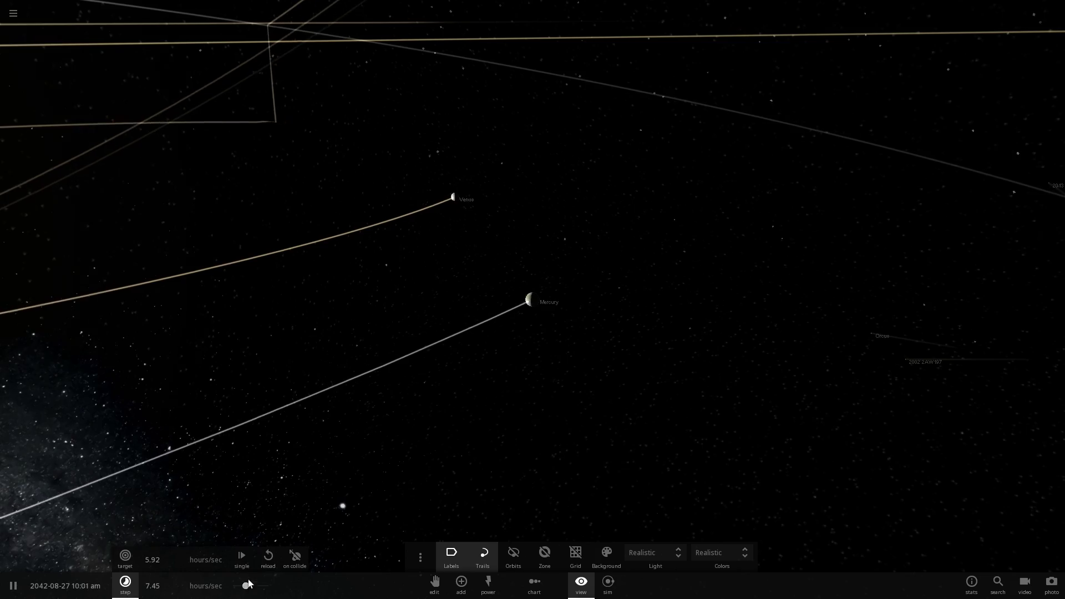
{"action": "left_click_drag", "start_coordinate": [390, 382], "coordinate": [288, 386]}
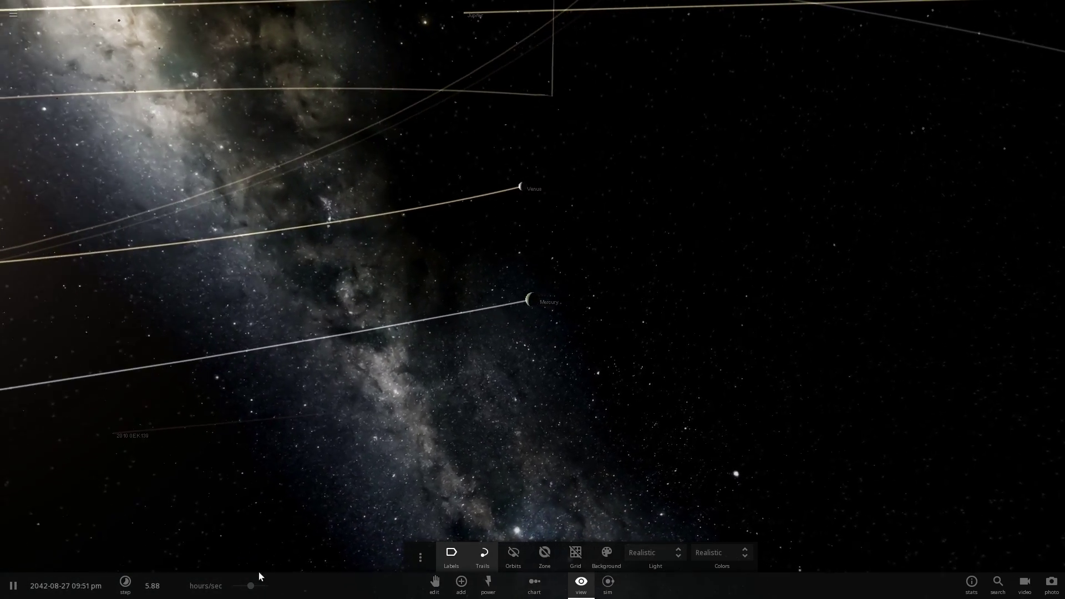
{"action": "left_click_drag", "start_coordinate": [376, 376], "coordinate": [326, 368]}
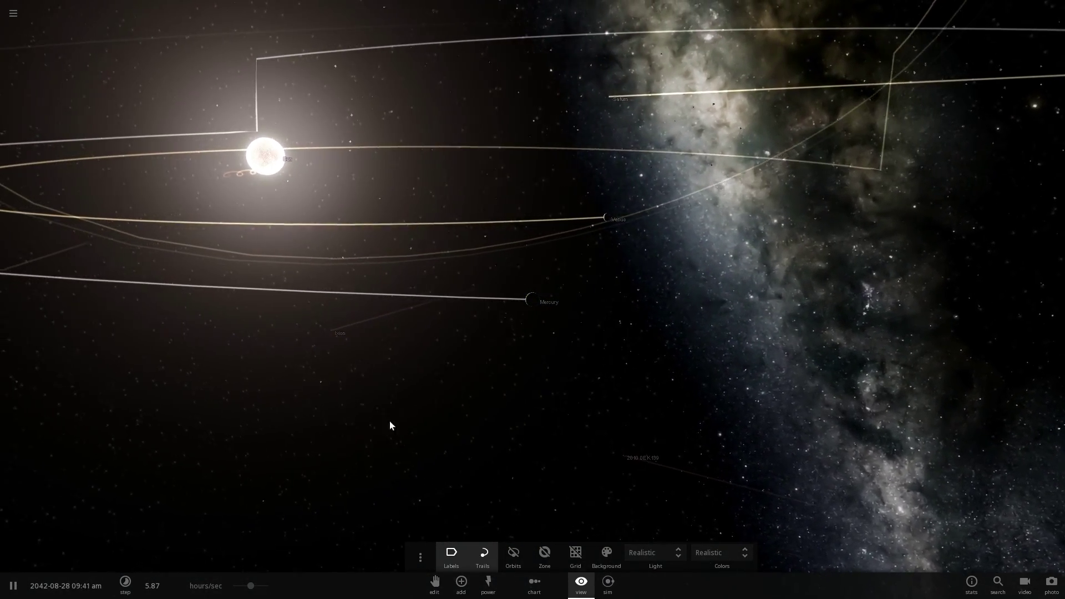
- Raise the simulation speed to about 17 hours per second and view Mercury's whole orbit from above
{"action": "left_click_drag", "start_coordinate": [255, 591], "coordinate": [270, 594]}
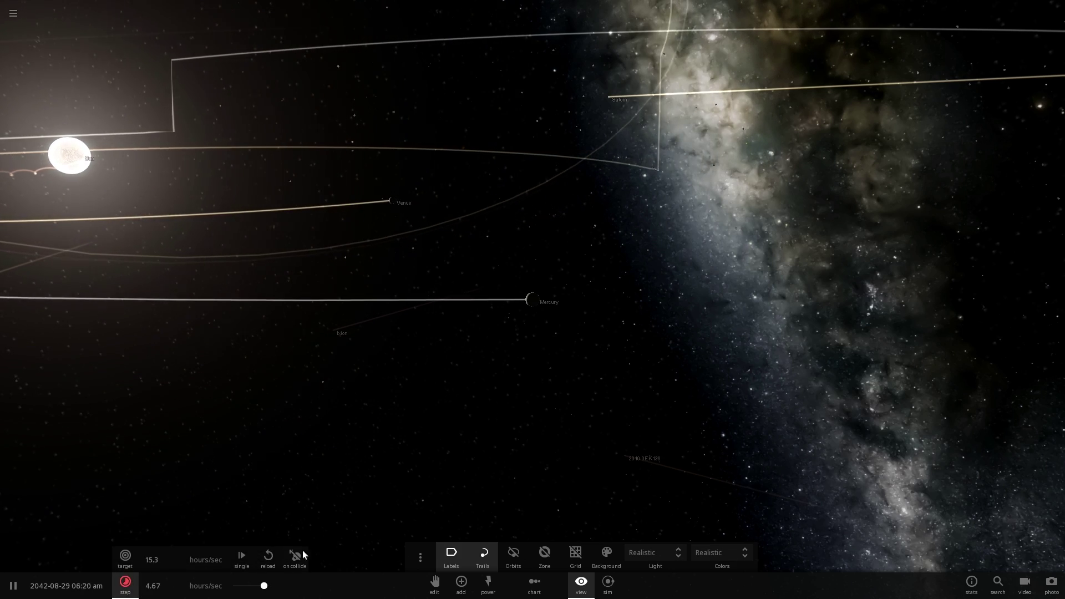
{"action": "scroll", "coordinate": [440, 375], "scroll_direction": "down", "scroll_amount": 10}
{"action": "left_click_drag", "start_coordinate": [460, 349], "coordinate": [389, 528]}
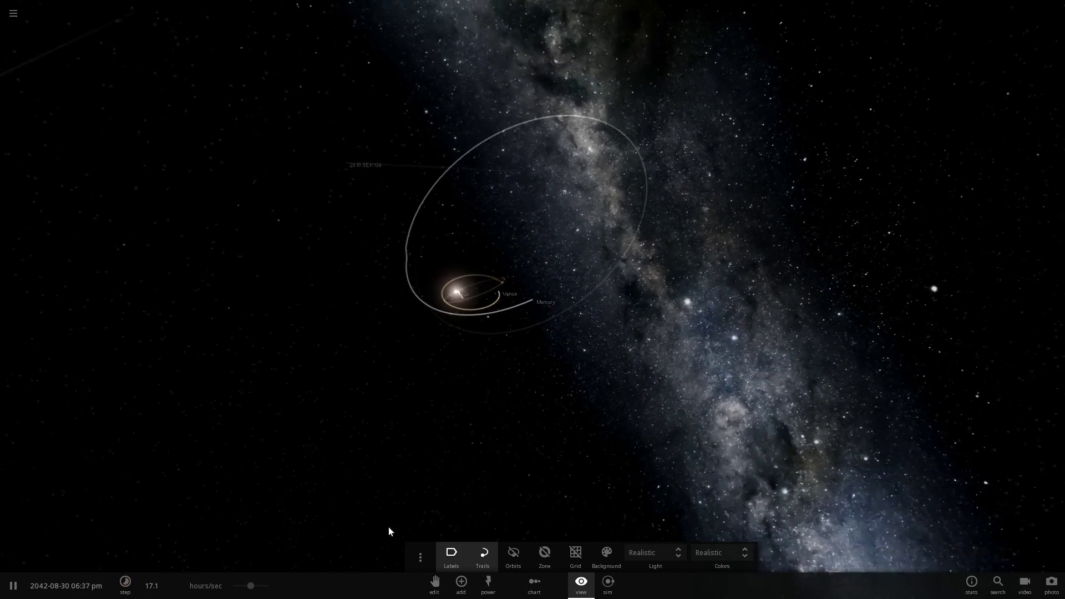
- Raise the simulation speed in stages to about 11 days per second while following Mercury's orbit relative to Venus and Jupiter
{"action": "left_click_drag", "start_coordinate": [250, 586], "coordinate": [272, 594]}
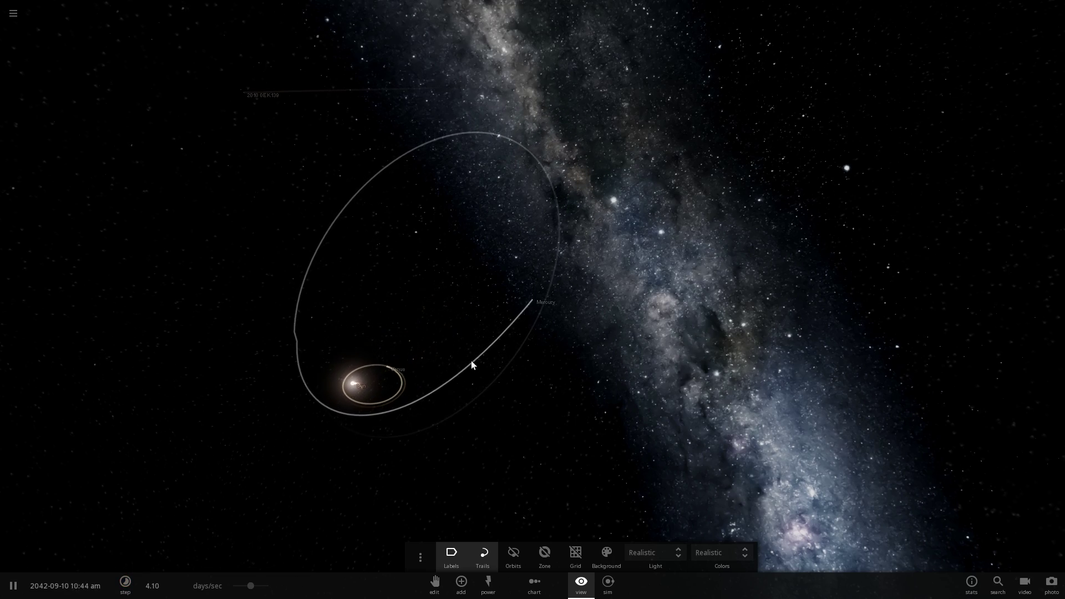
{"action": "left_click_drag", "start_coordinate": [470, 361], "coordinate": [578, 317]}
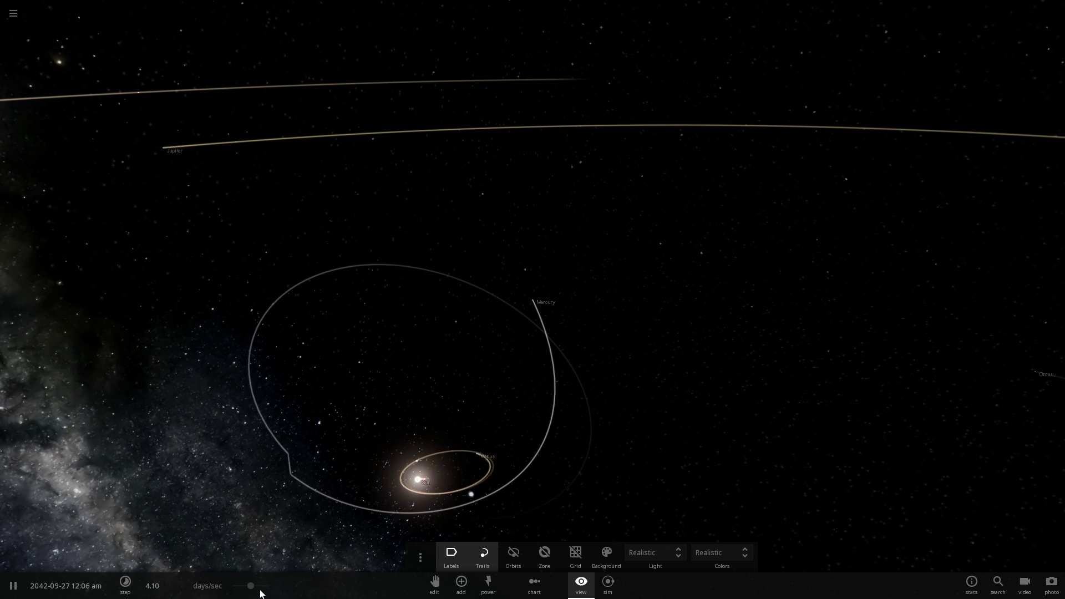
{"action": "left_click_drag", "start_coordinate": [260, 588], "coordinate": [268, 588]}
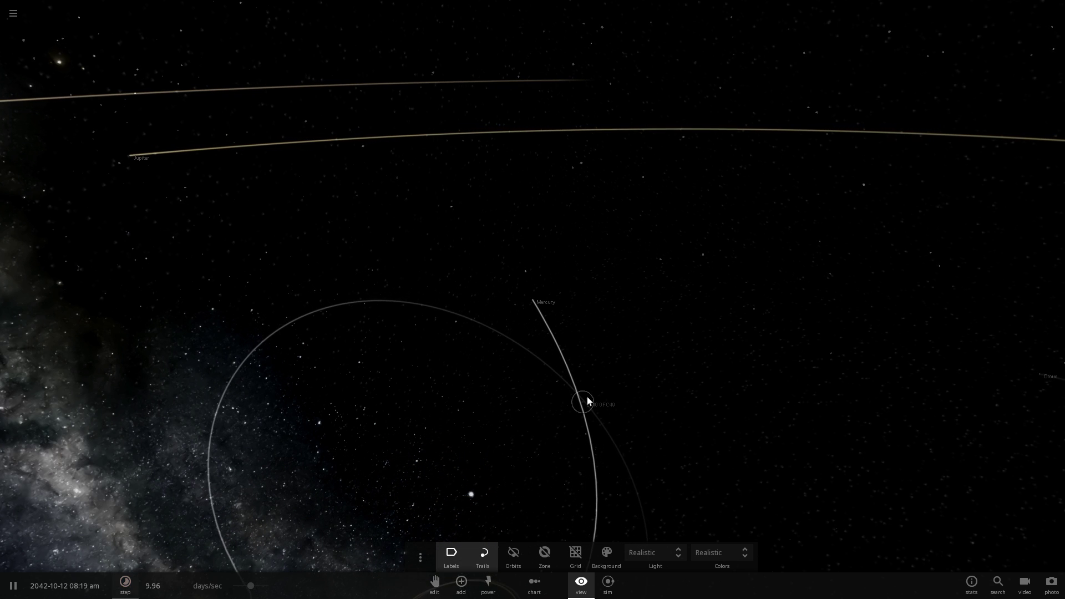
{"action": "scroll", "coordinate": [587, 398], "scroll_direction": "down", "scroll_amount": 5}
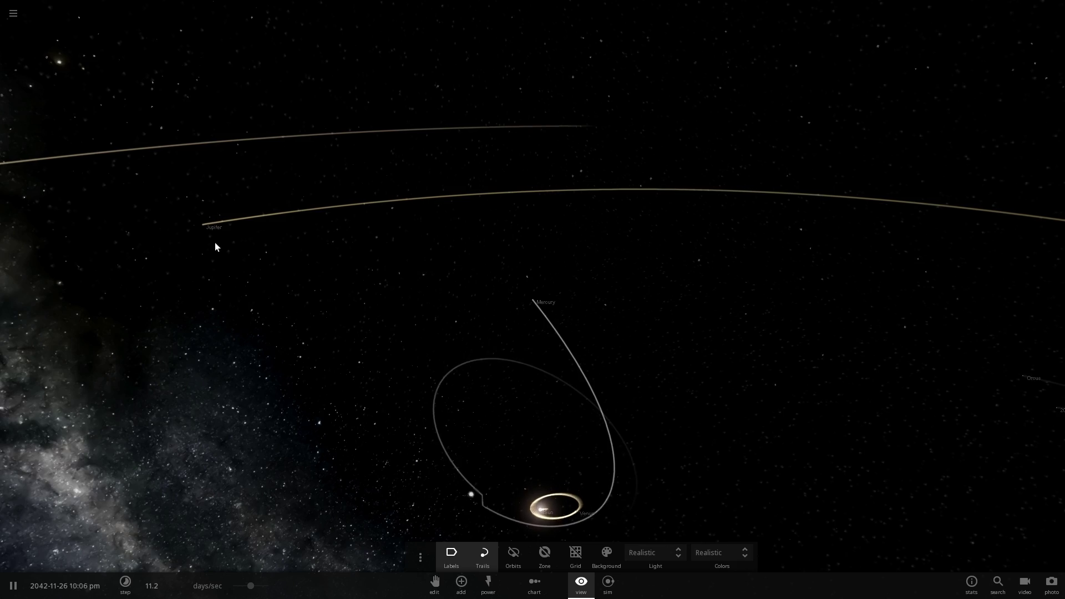
{"action": "scroll", "coordinate": [215, 243], "scroll_direction": "down", "scroll_amount": 5}
- Focus on Mars and view the Earth–Mars pair up close against the other orbits
{"action": "double_click", "coordinate": [691, 466]}
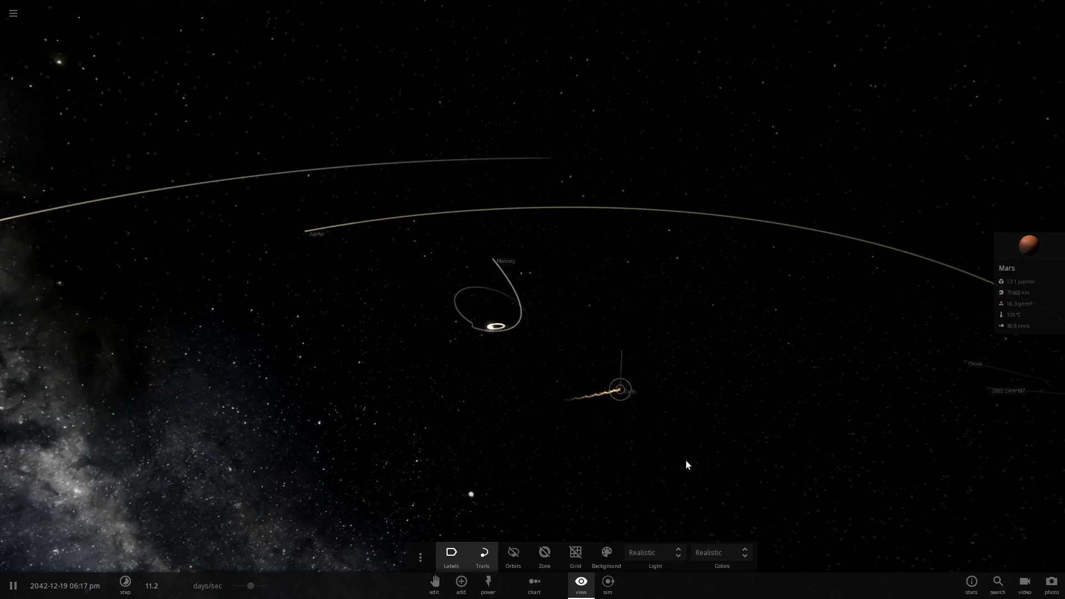
{"action": "left_click_drag", "start_coordinate": [686, 460], "coordinate": [491, 398]}
{"action": "scroll", "coordinate": [533, 309], "scroll_direction": "up", "scroll_amount": 6}
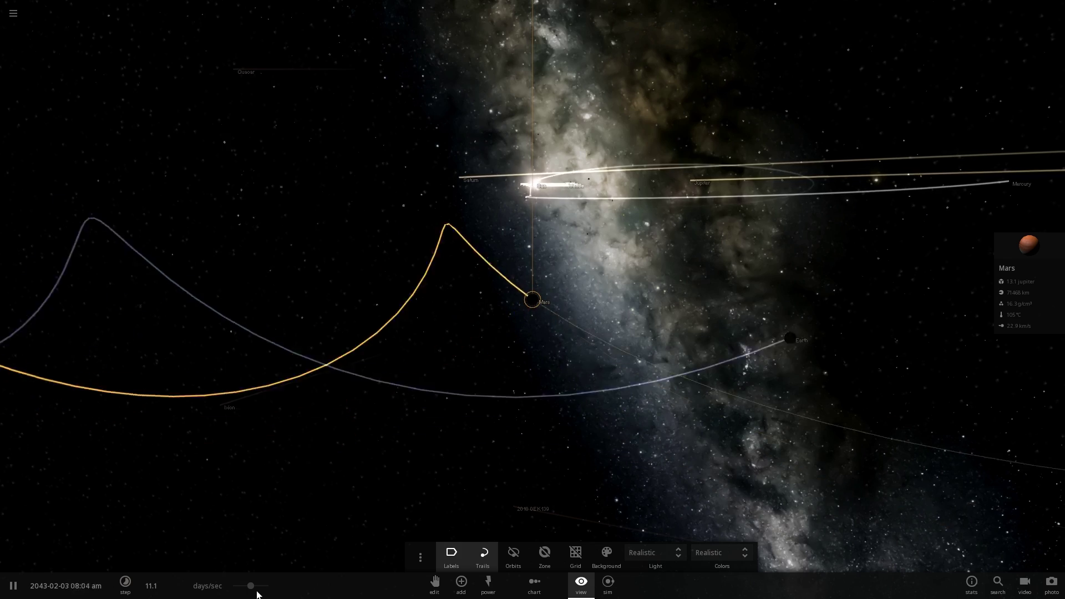
- Slow the simulation to about 11 hours per second and examine the motion and orbital properties of Mars and Earth
{"action": "left_click_drag", "start_coordinate": [251, 586], "coordinate": [237, 589]}
{"action": "left_click_drag", "start_coordinate": [608, 345], "coordinate": [610, 318]}
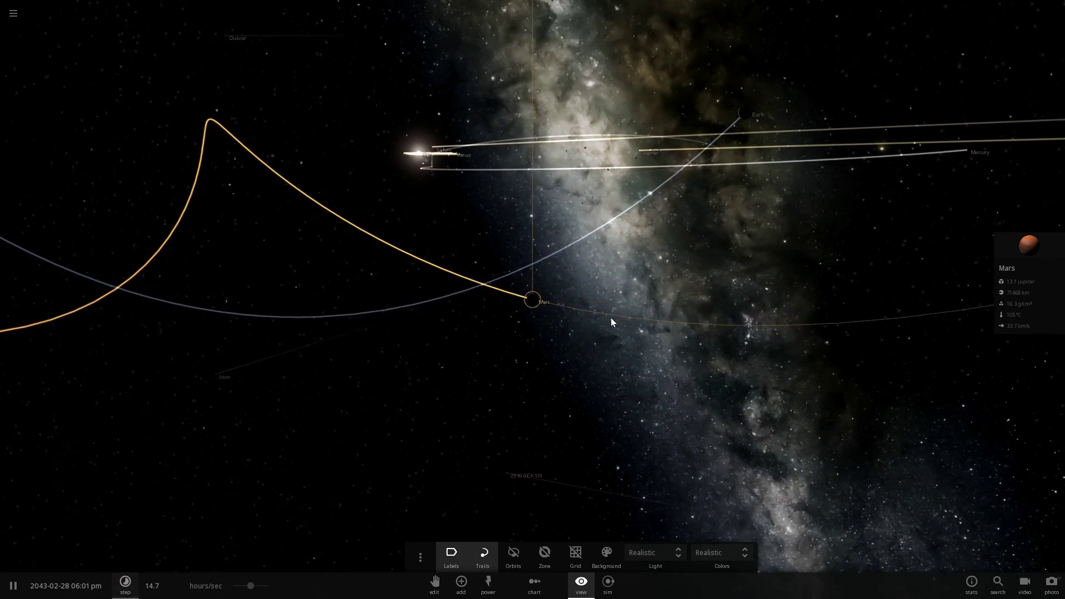
{"action": "left_click", "coordinate": [1026, 264]}
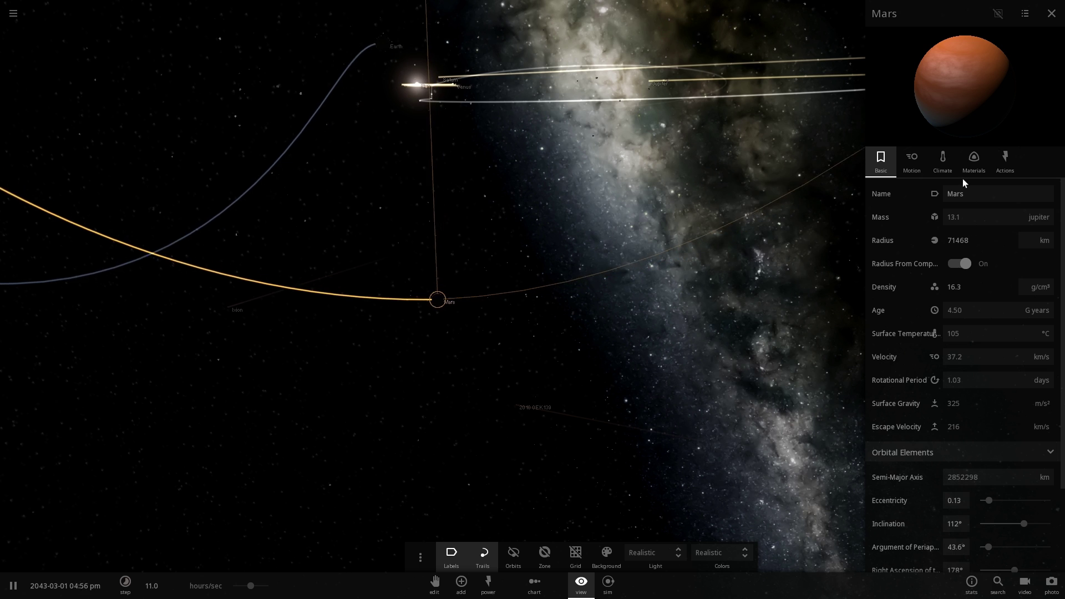
{"action": "left_click", "coordinate": [909, 163]}
{"action": "scroll", "coordinate": [942, 294], "scroll_direction": "down", "scroll_amount": 5}
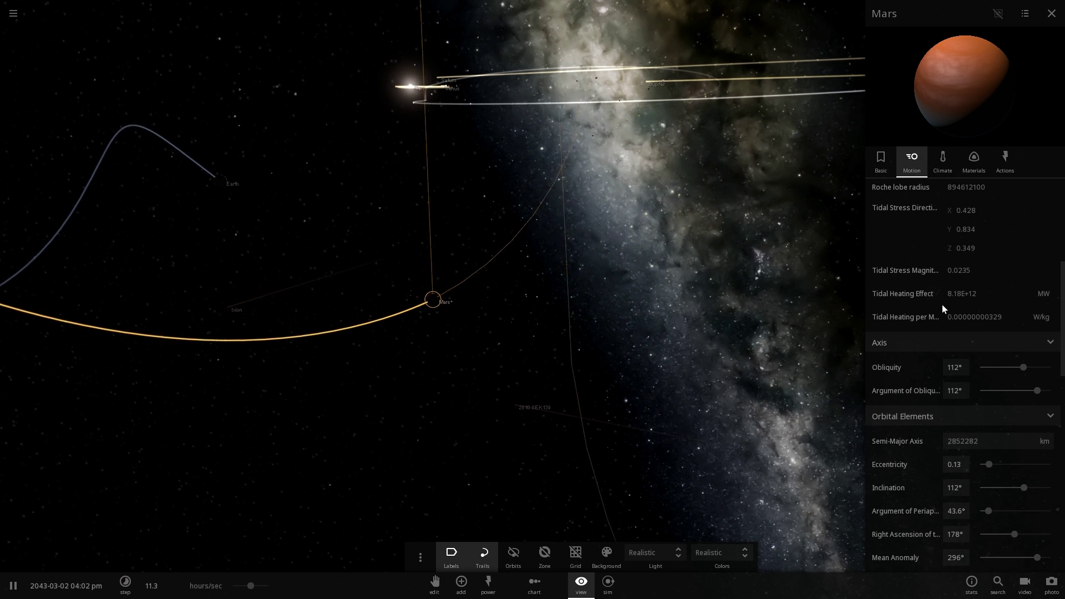
{"action": "scroll", "coordinate": [941, 302], "scroll_direction": "down", "scroll_amount": 2}
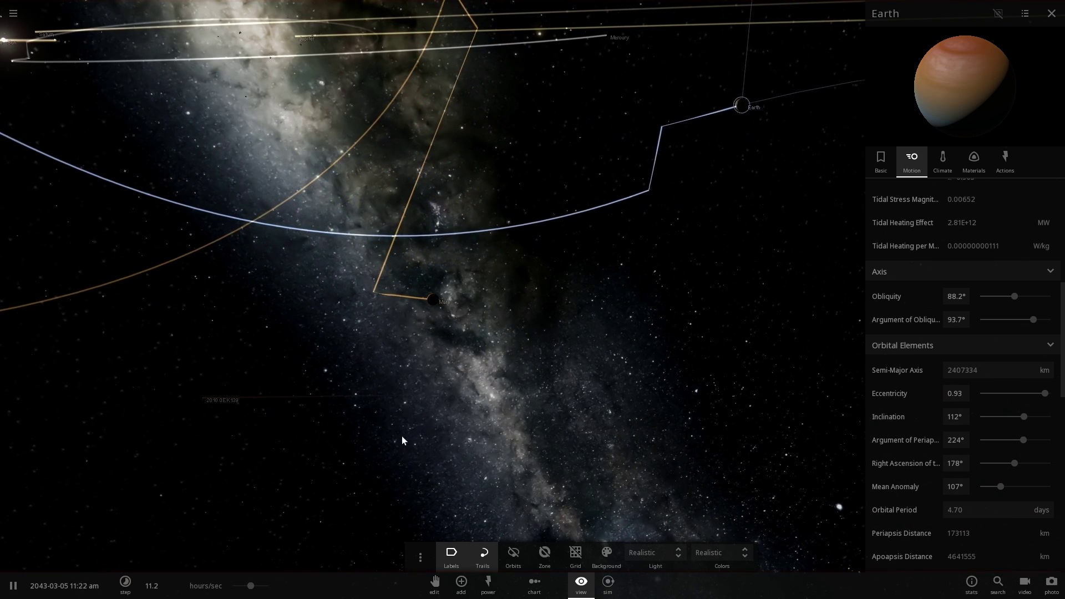
{"action": "left_click_drag", "start_coordinate": [473, 408], "coordinate": [576, 388]}
{"action": "left_click", "coordinate": [1050, 15]}
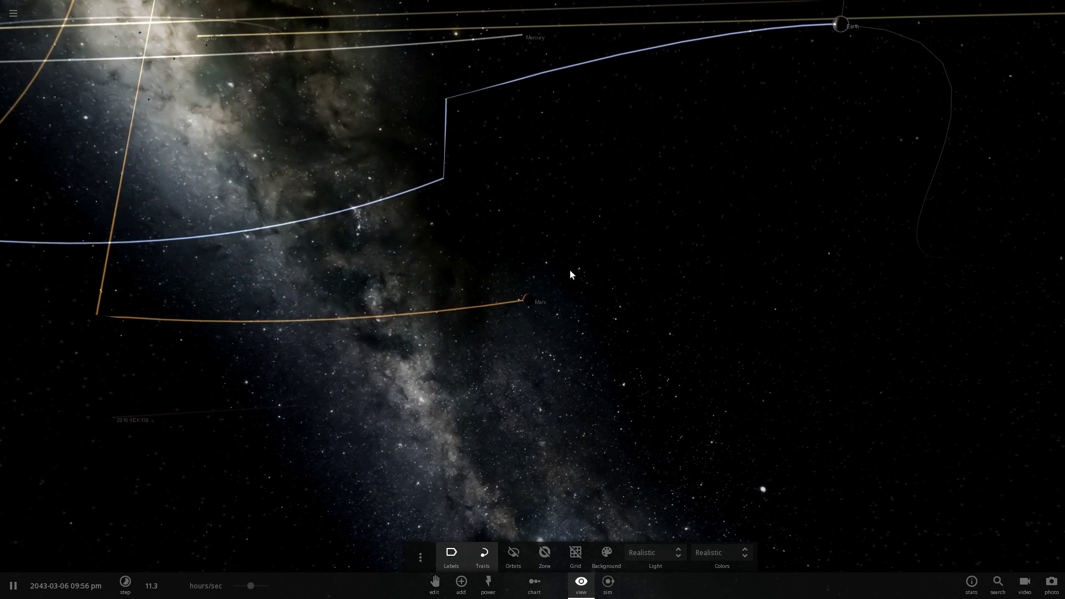
- View Mars and Earth up close and slow the simulation to about 4.9 hours per second, pausing it for the change
{"action": "mouse_move", "coordinate": [545, 304]}
{"action": "left_click_drag", "start_coordinate": [566, 285], "coordinate": [511, 330]}
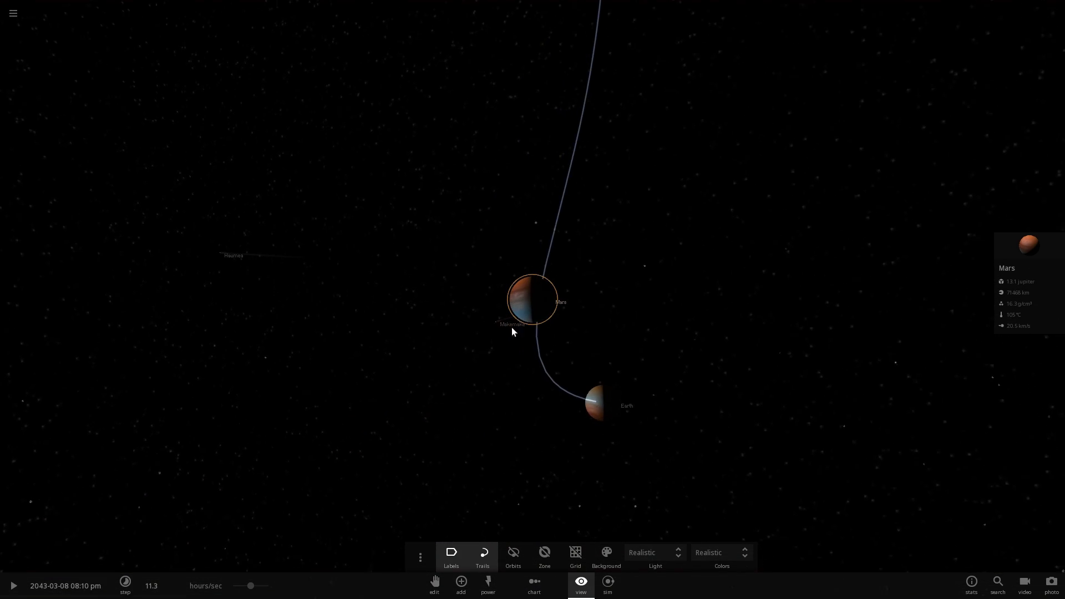
{"action": "key", "text": "space"}
{"action": "left_click_drag", "start_coordinate": [251, 588], "coordinate": [243, 589]}
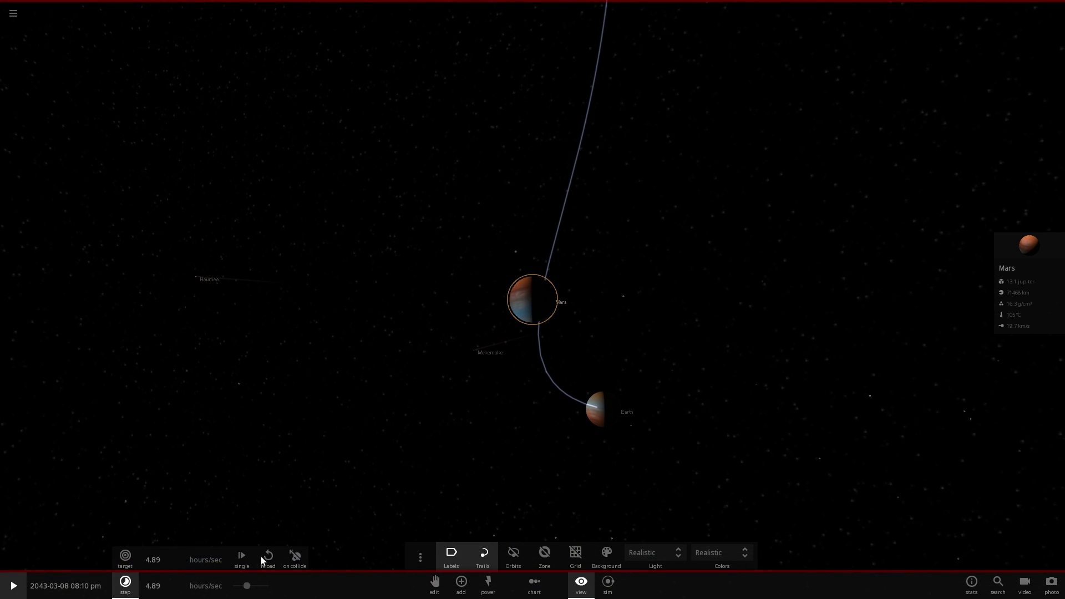
{"action": "key", "text": "space"}
{"action": "left_click_drag", "start_coordinate": [451, 339], "coordinate": [568, 332]}
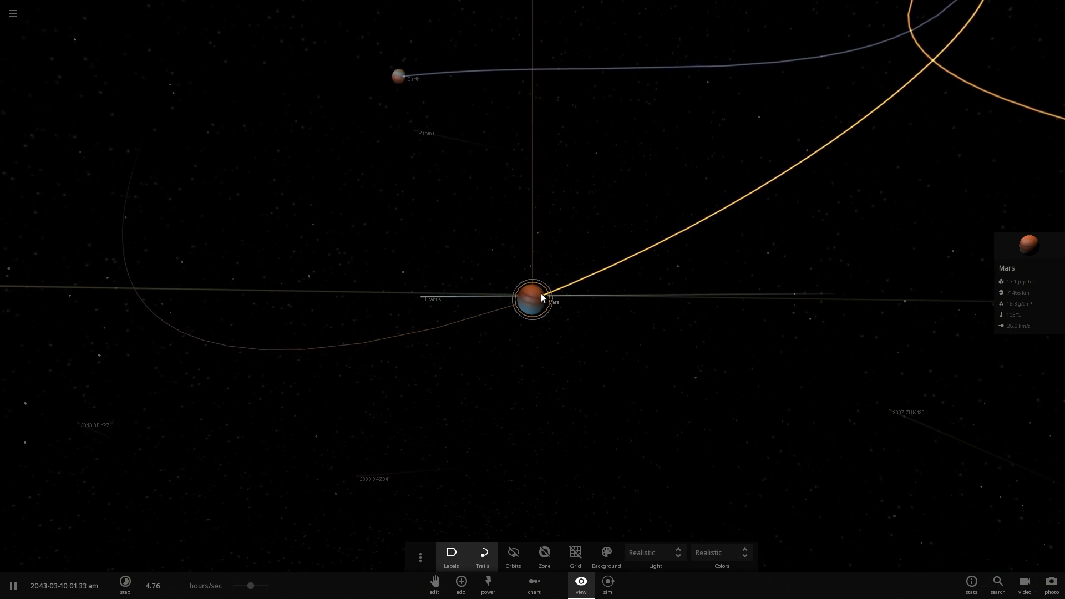
- Check Mars's motion properties again and view Mars and Earth close together
{"action": "left_click", "coordinate": [998, 261]}
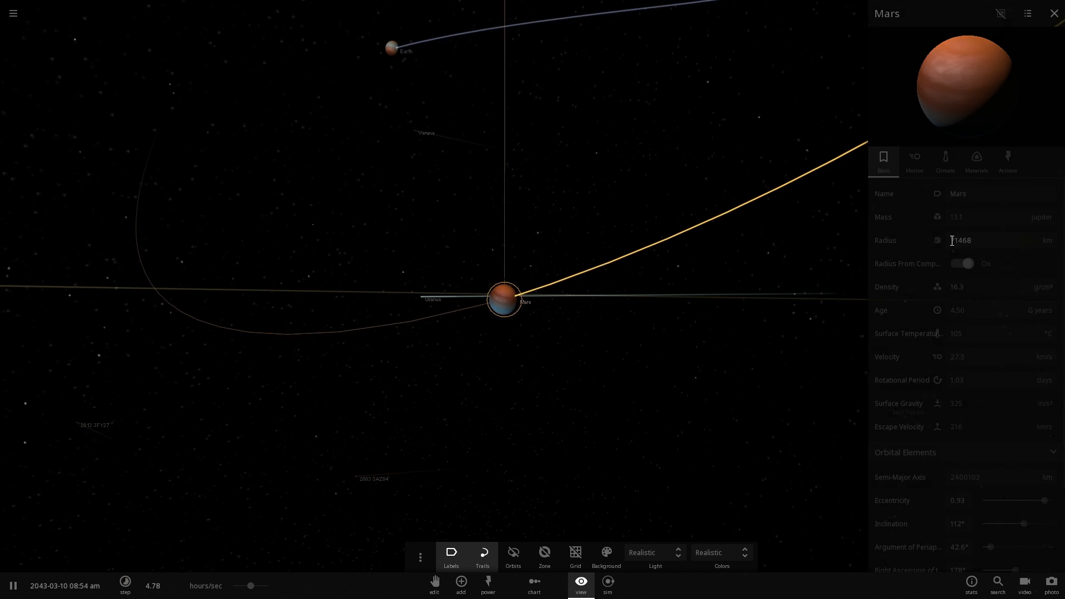
{"action": "left_click", "coordinate": [911, 161]}
{"action": "scroll", "coordinate": [892, 388], "scroll_direction": "down", "scroll_amount": 6}
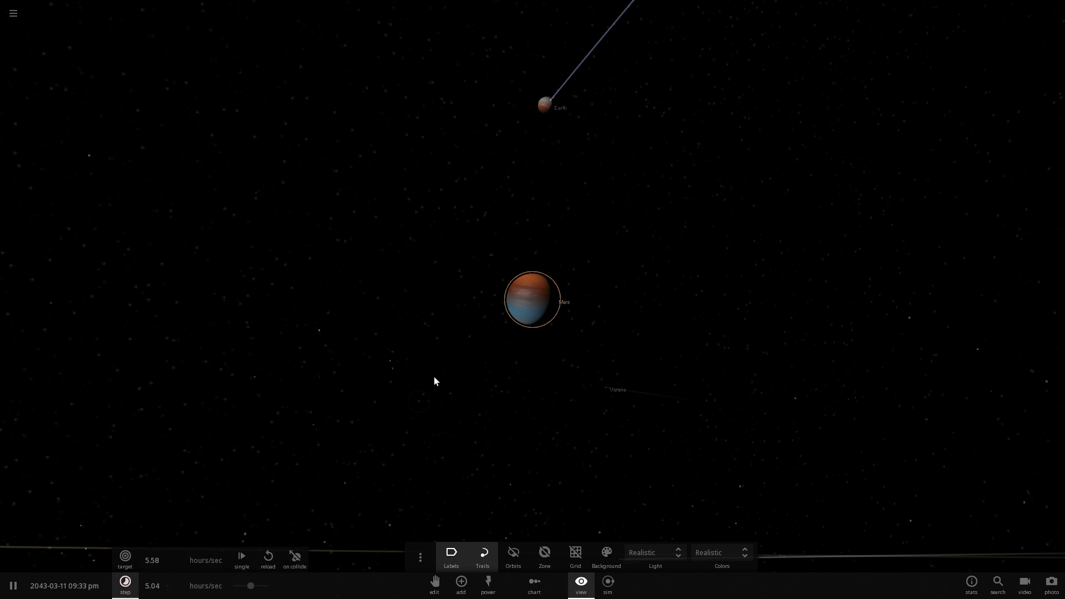
{"action": "left_click_drag", "start_coordinate": [434, 377], "coordinate": [502, 361]}
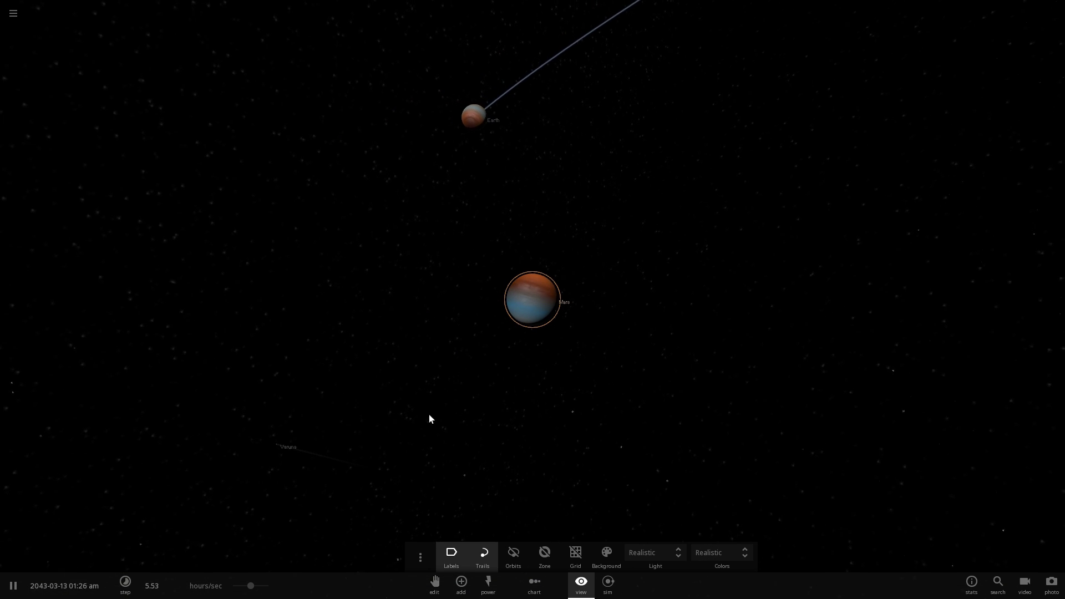
- Slow the simulation in stages to about 1.6 hours per second and view the Earth–Mars collision up close
{"action": "key", "text": "space"}
{"action": "left_click_drag", "start_coordinate": [259, 589], "coordinate": [245, 589]}
{"action": "key", "text": "space"}
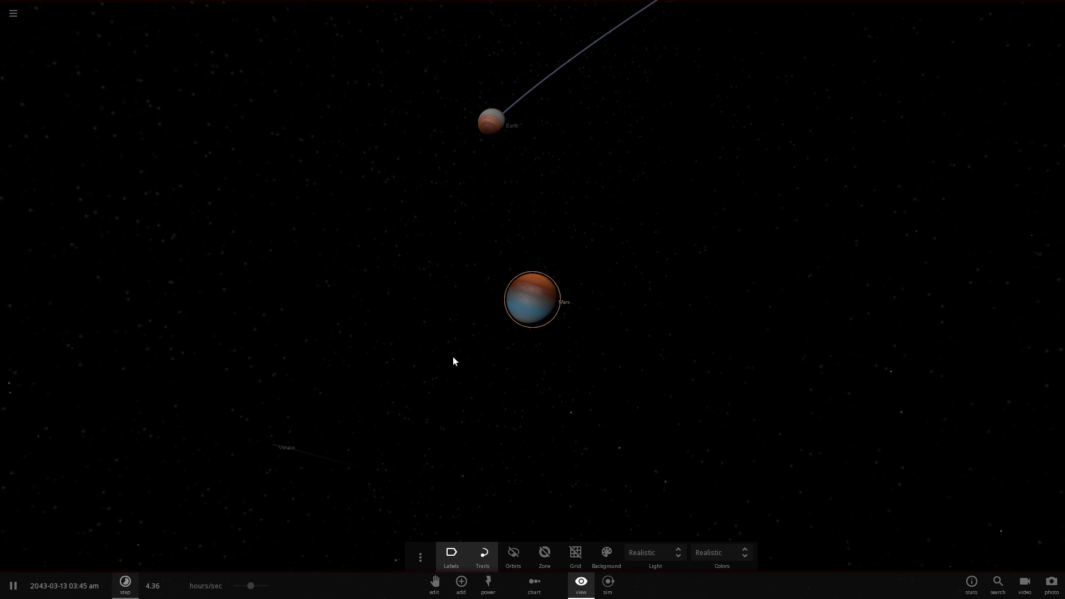
{"action": "key", "text": "space"}
{"action": "left_click_drag", "start_coordinate": [253, 586], "coordinate": [241, 585]}
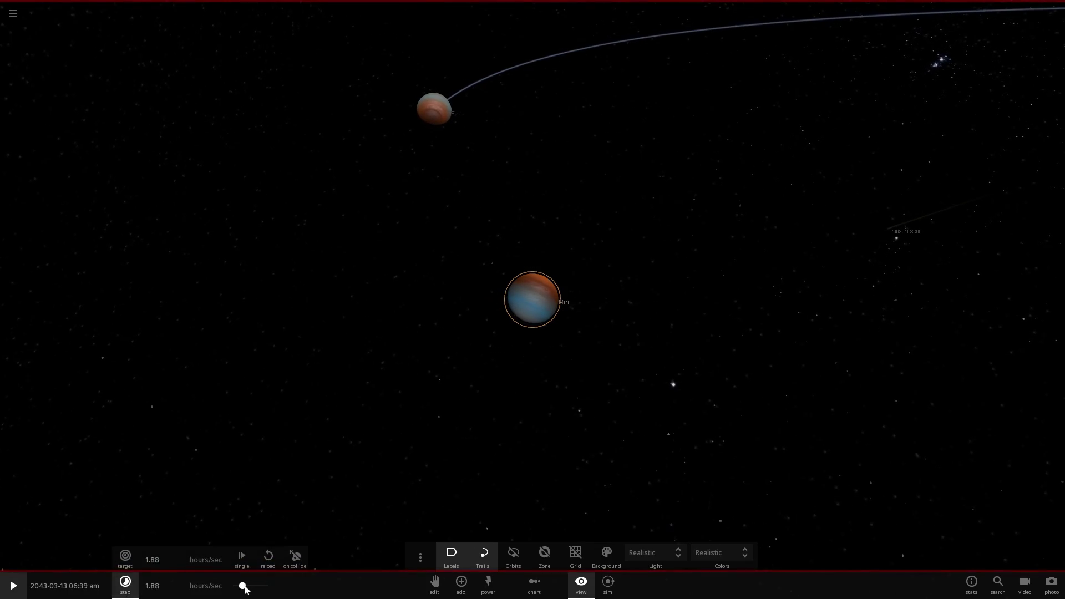
{"action": "key", "text": "space"}
{"action": "scroll", "coordinate": [554, 315], "scroll_direction": "up", "scroll_amount": 5}
{"action": "right_click_drag", "start_coordinate": [513, 362], "coordinate": [840, 445]}
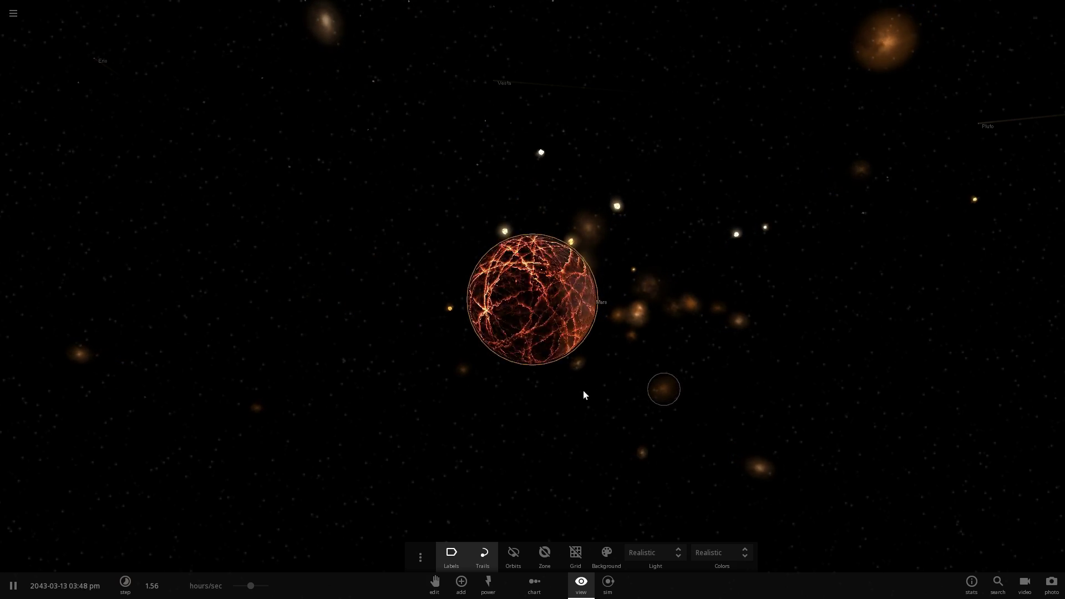
- Inspect the fragments around Mars, and view the debris from farther out at about 4.7 hours per second
{"action": "left_click", "coordinate": [581, 238]}
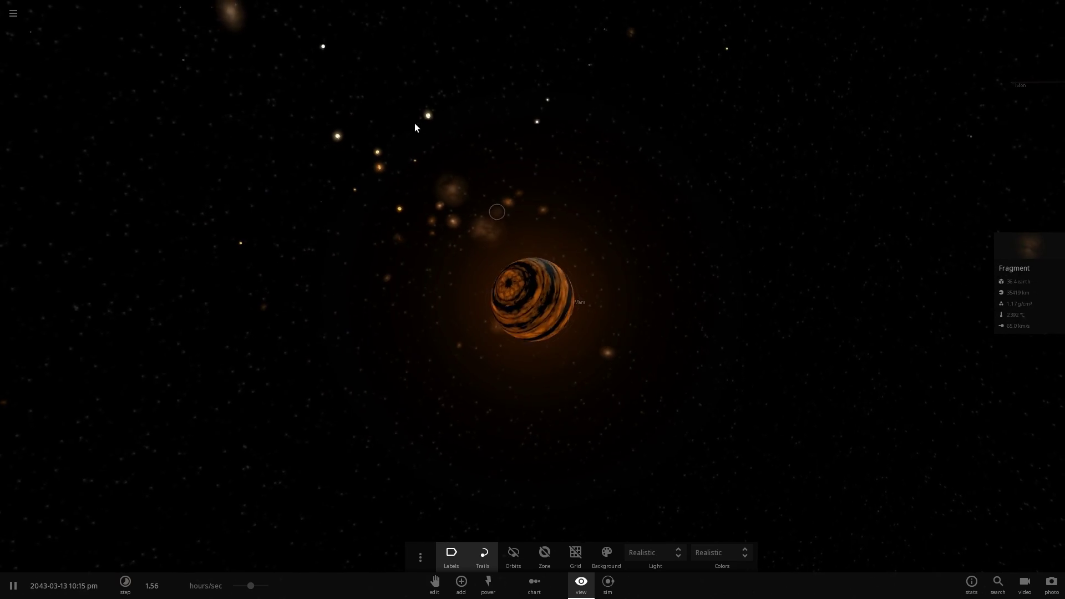
{"action": "left_click", "coordinate": [427, 116]}
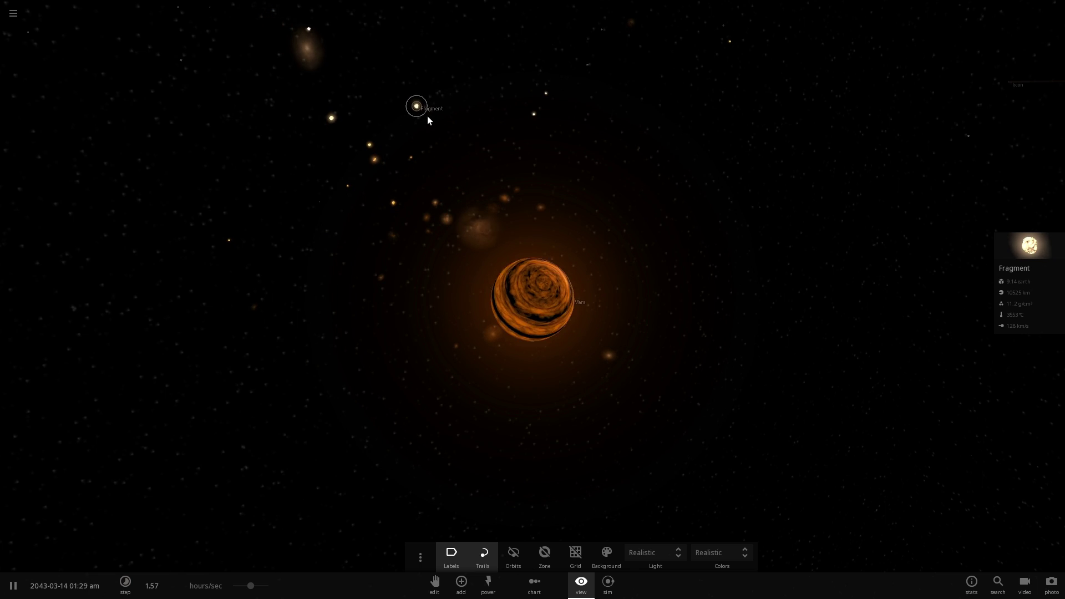
{"action": "scroll", "coordinate": [427, 116], "scroll_direction": "down", "scroll_amount": 6}
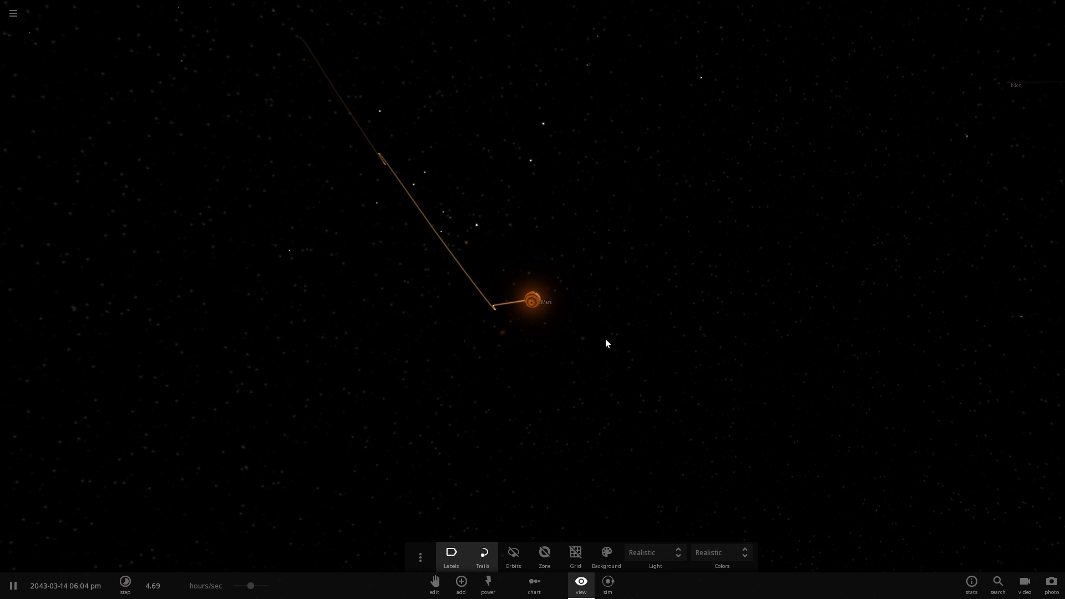
{"action": "left_click_drag", "start_coordinate": [605, 339], "coordinate": [531, 316]}
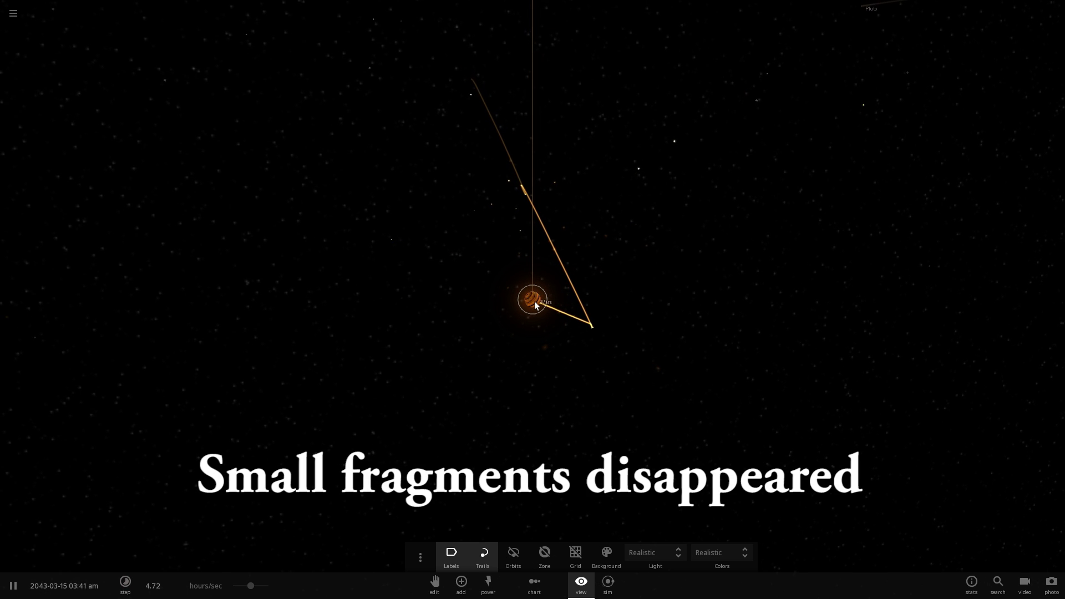
- Select Mars, follow its trail from a distance and examine its basic properties after the collision
{"action": "left_click", "coordinate": [534, 301]}
{"action": "left_click_drag", "start_coordinate": [550, 314], "coordinate": [553, 271]}
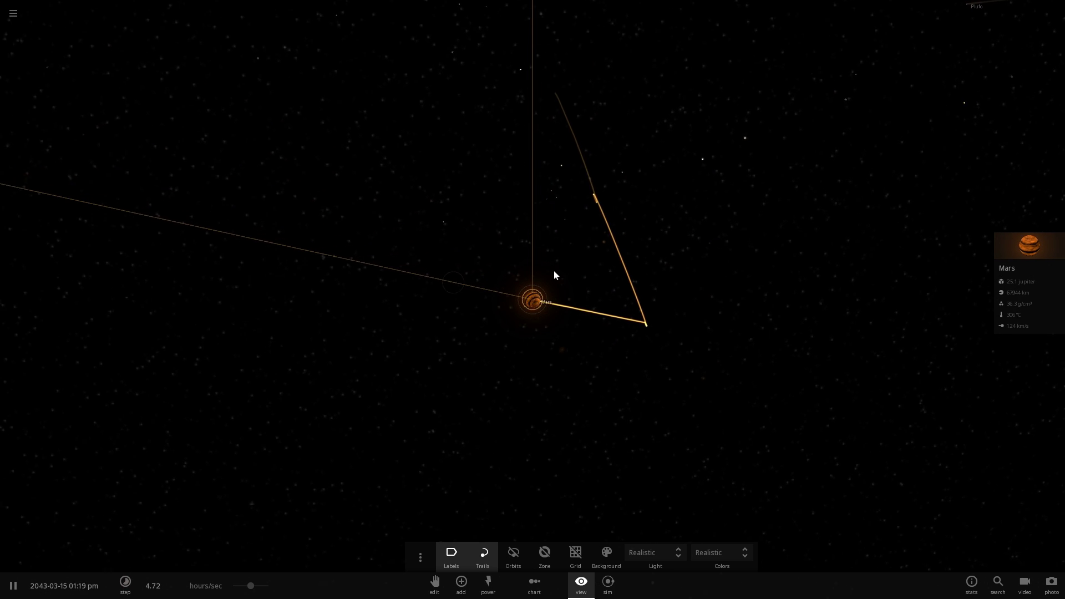
{"action": "left_click_drag", "start_coordinate": [558, 316], "coordinate": [569, 309]}
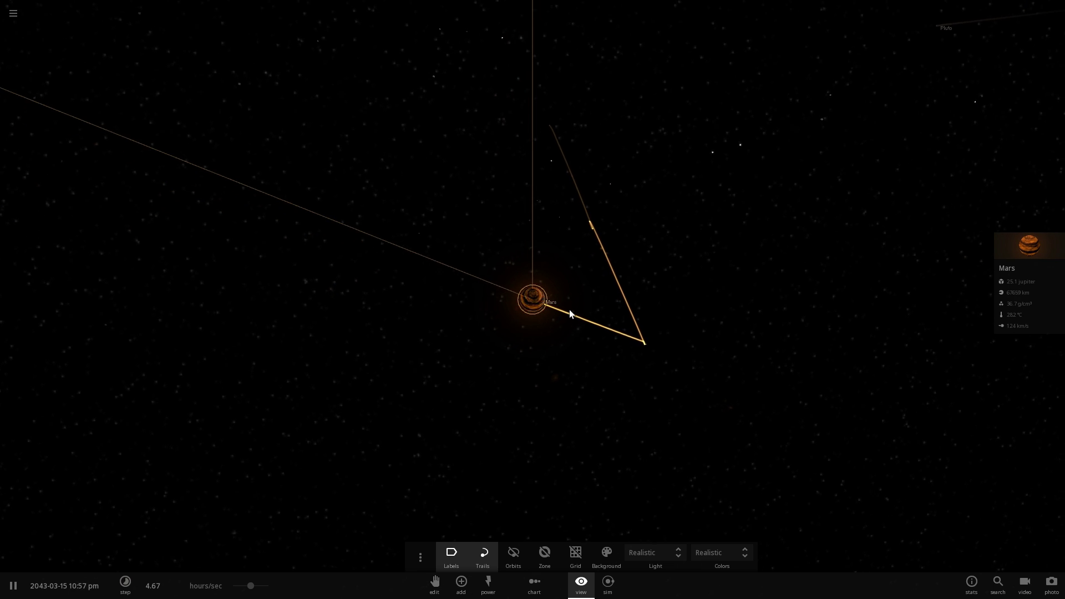
{"action": "scroll", "coordinate": [566, 308], "scroll_direction": "down", "scroll_amount": 7}
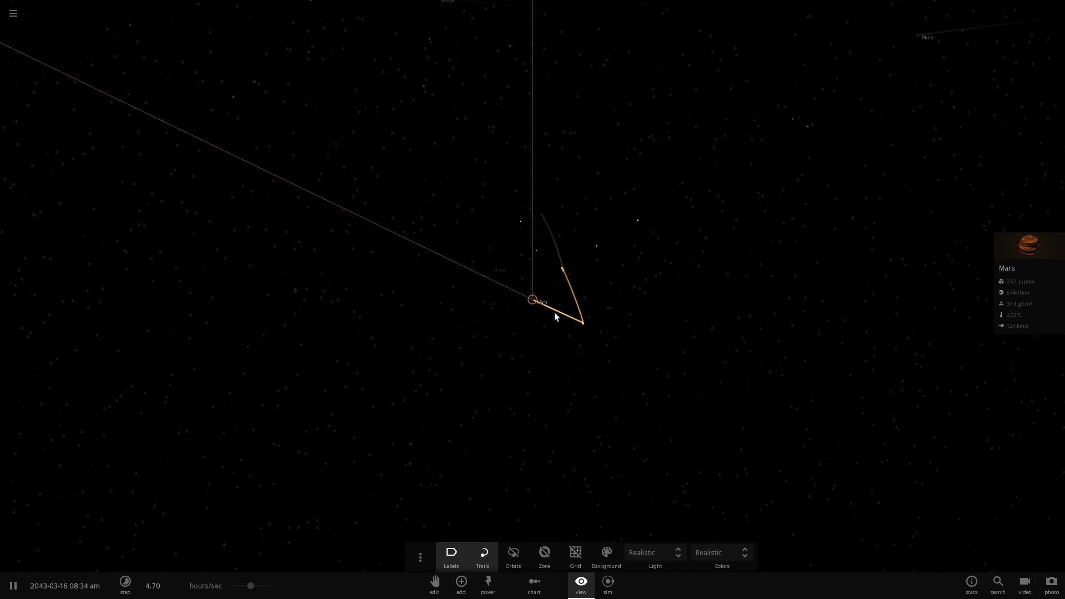
{"action": "left_click_drag", "start_coordinate": [554, 309], "coordinate": [687, 272]}
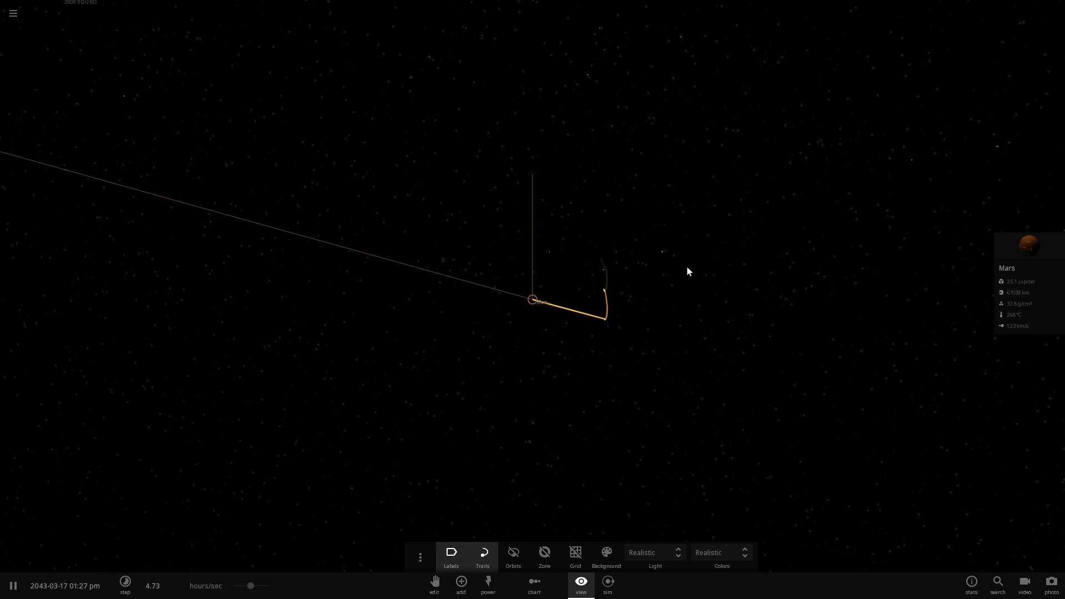
{"action": "left_click", "coordinate": [998, 258]}
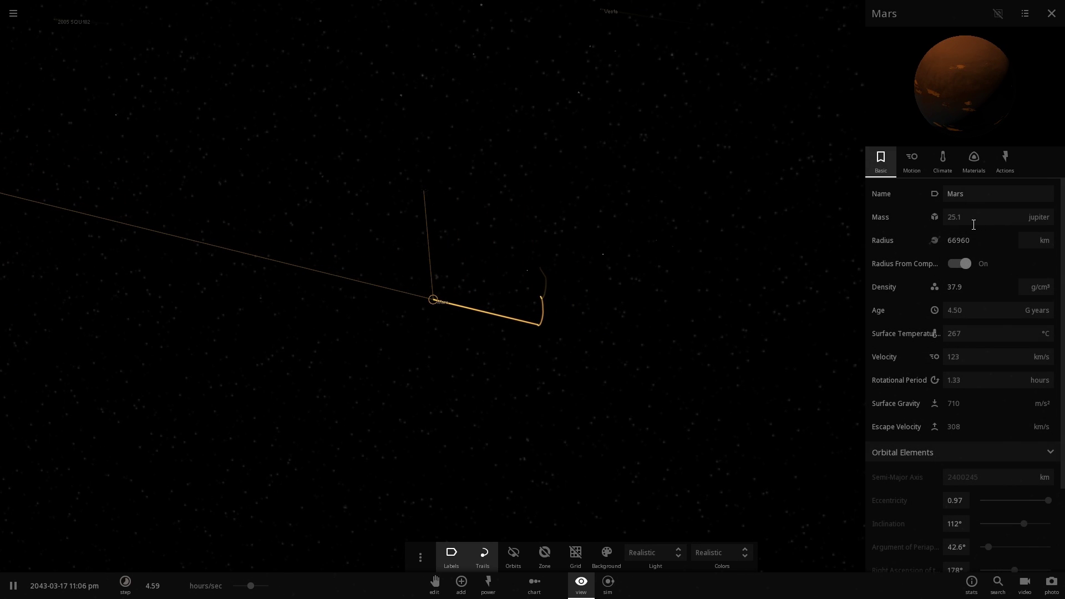
{"action": "left_click_drag", "start_coordinate": [624, 292], "coordinate": [651, 284]}
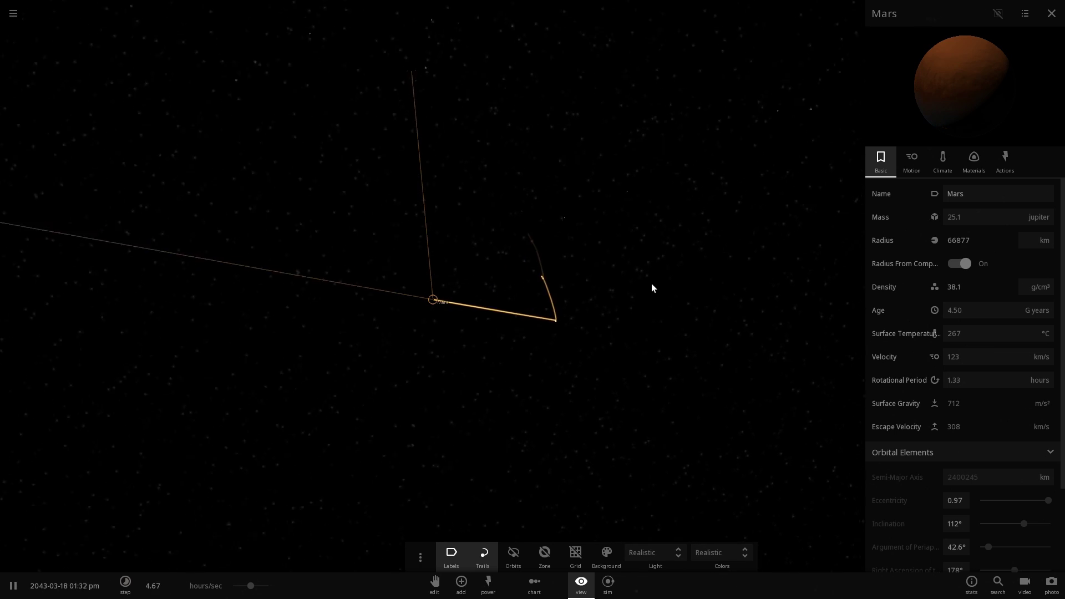
- Select a collision fragment near Mars's trail, examine its basic properties and view it against the trail
{"action": "left_click", "coordinate": [542, 245]}
{"action": "left_click_drag", "start_coordinate": [479, 337], "coordinate": [453, 314]}
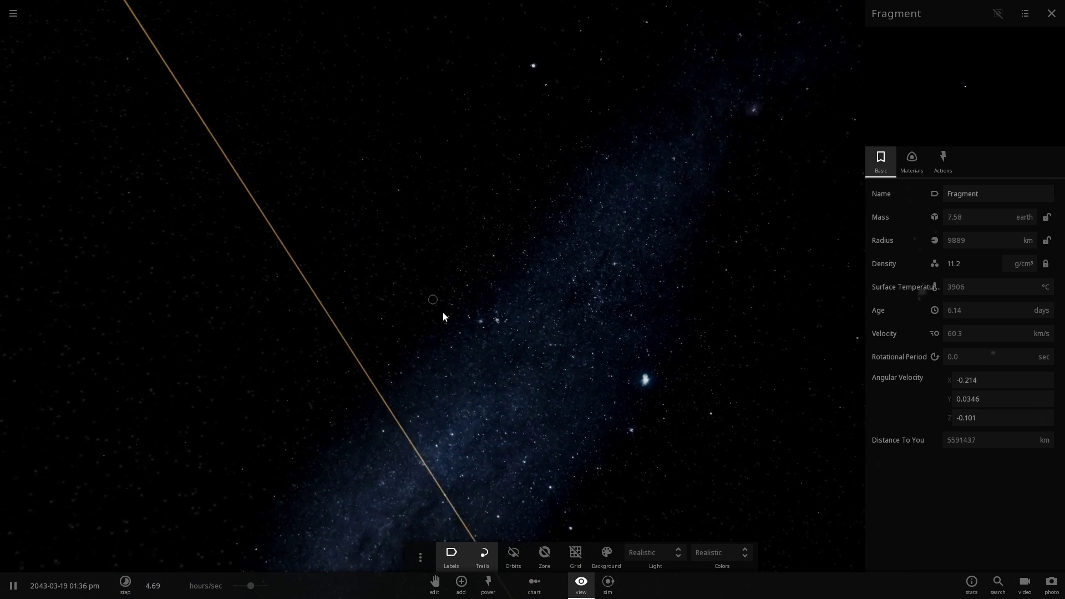
{"action": "left_click", "coordinate": [443, 312]}
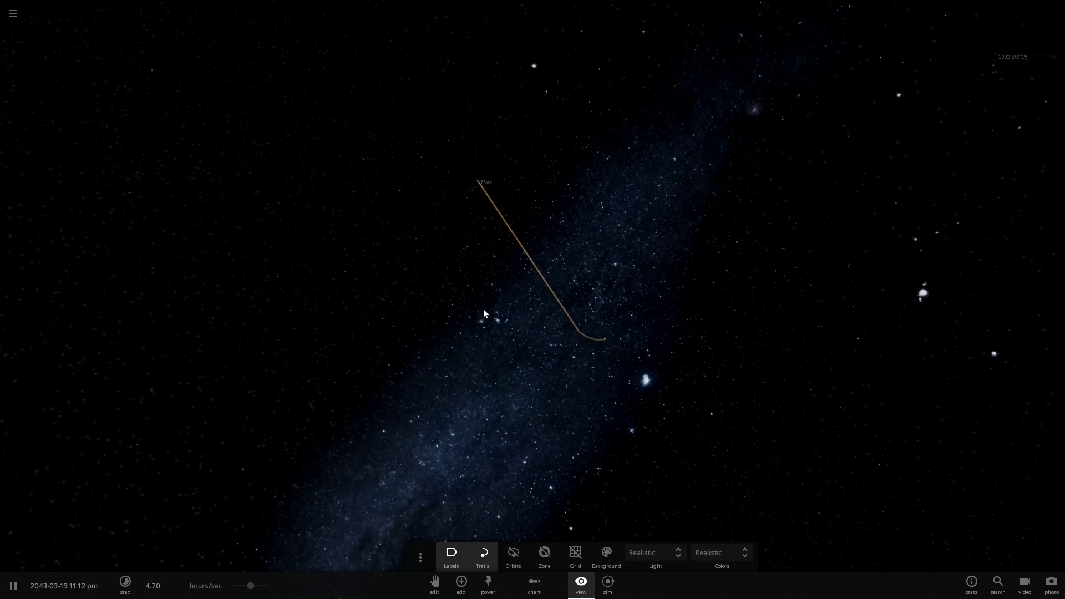
{"action": "left_click_drag", "start_coordinate": [554, 309], "coordinate": [643, 322]}
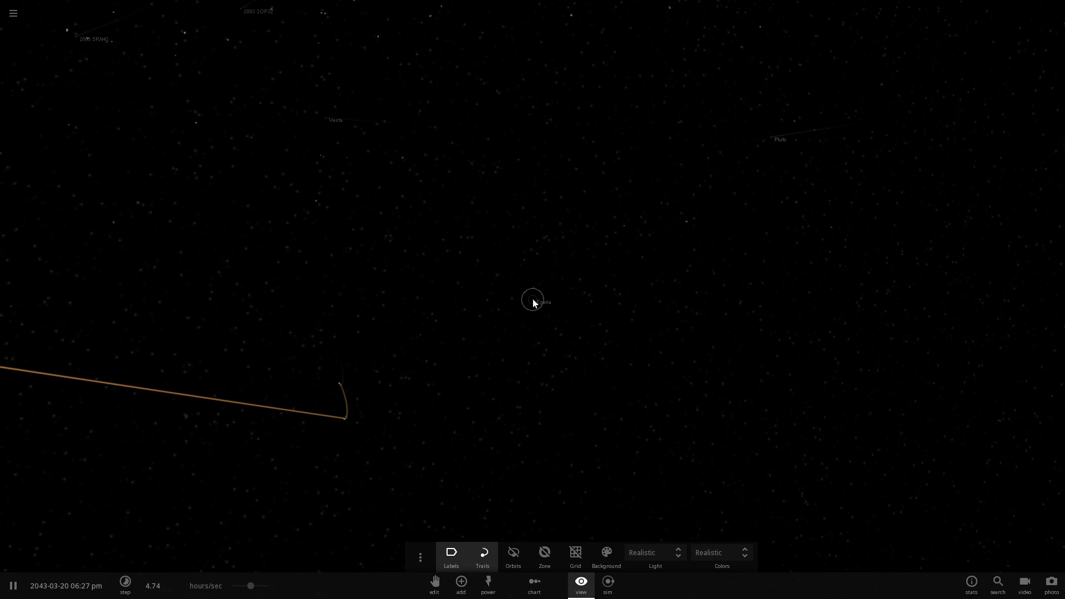
- Focus on Mars again and raise the simulation speed to about 1.24 days per second to watch its path
{"action": "mouse_move", "coordinate": [532, 302]}
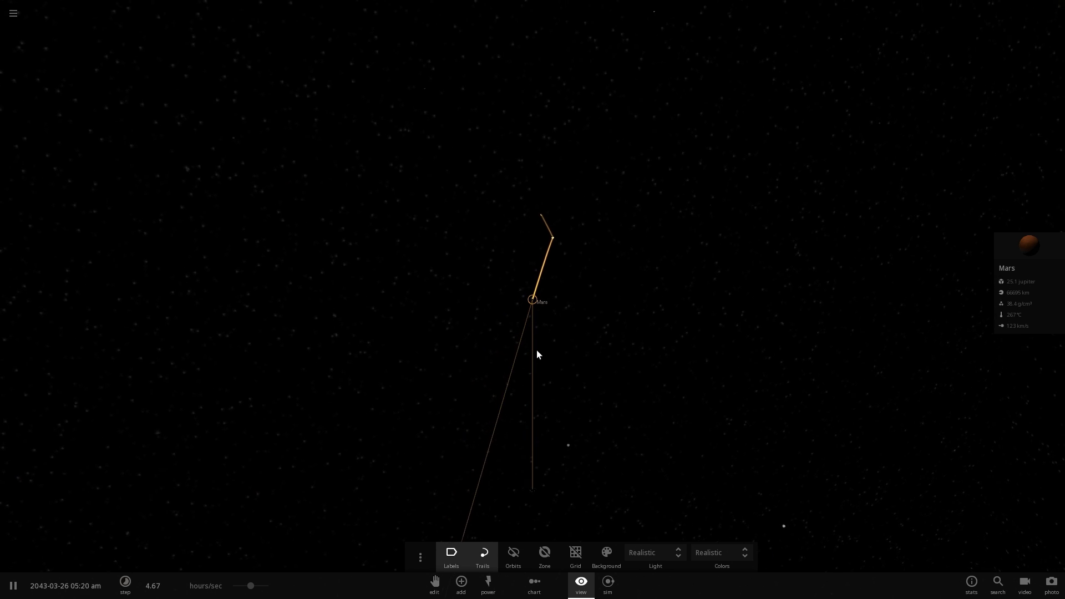
{"action": "left_click_drag", "start_coordinate": [536, 350], "coordinate": [551, 339]}
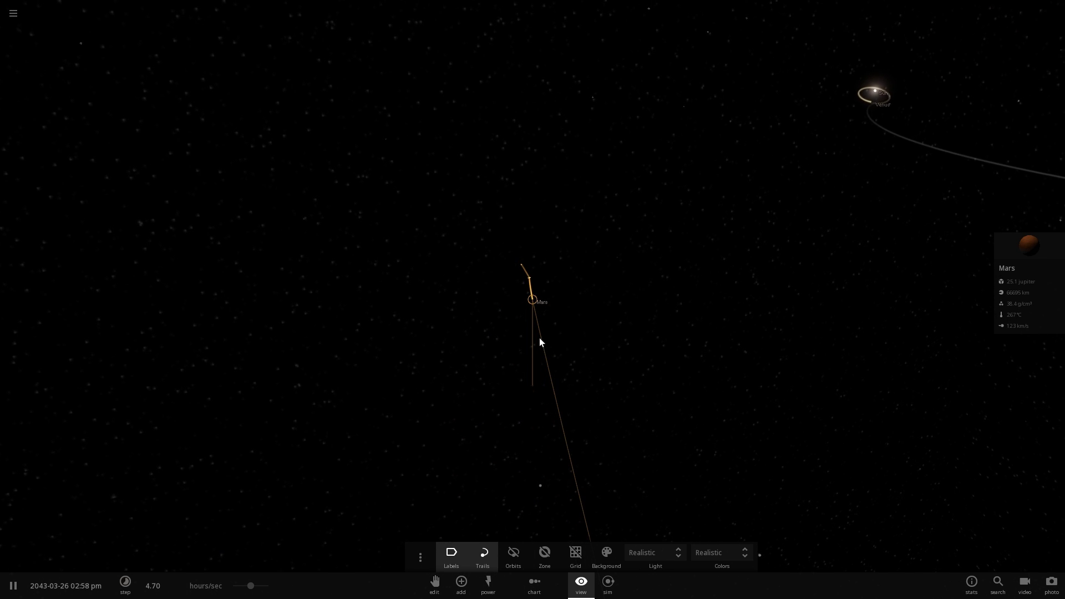
{"action": "left_click_drag", "start_coordinate": [251, 586], "coordinate": [262, 591]}
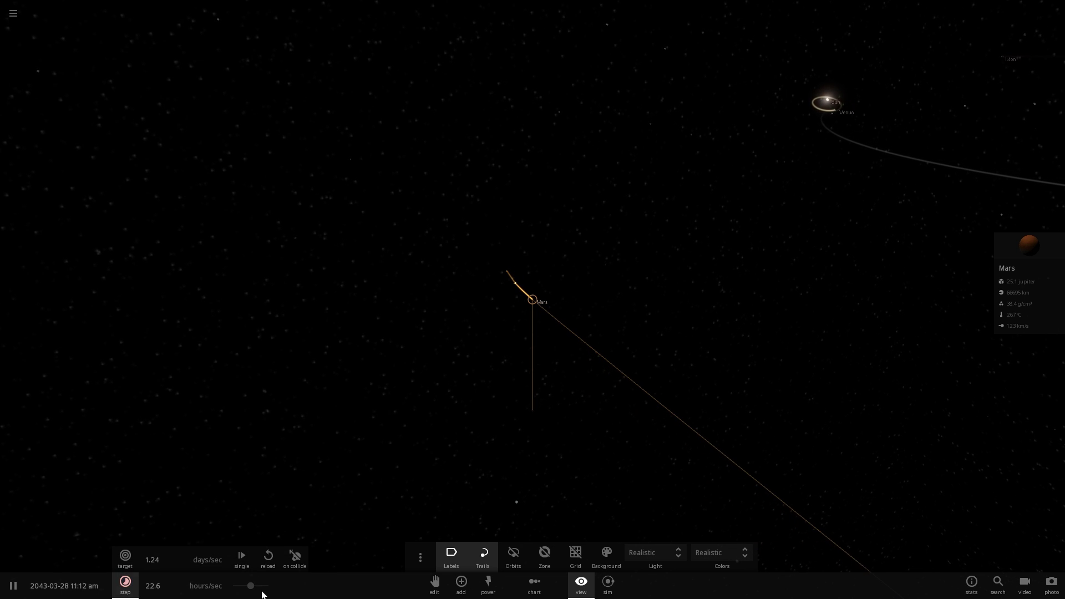
{"action": "left_click_drag", "start_coordinate": [531, 365], "coordinate": [584, 335]}
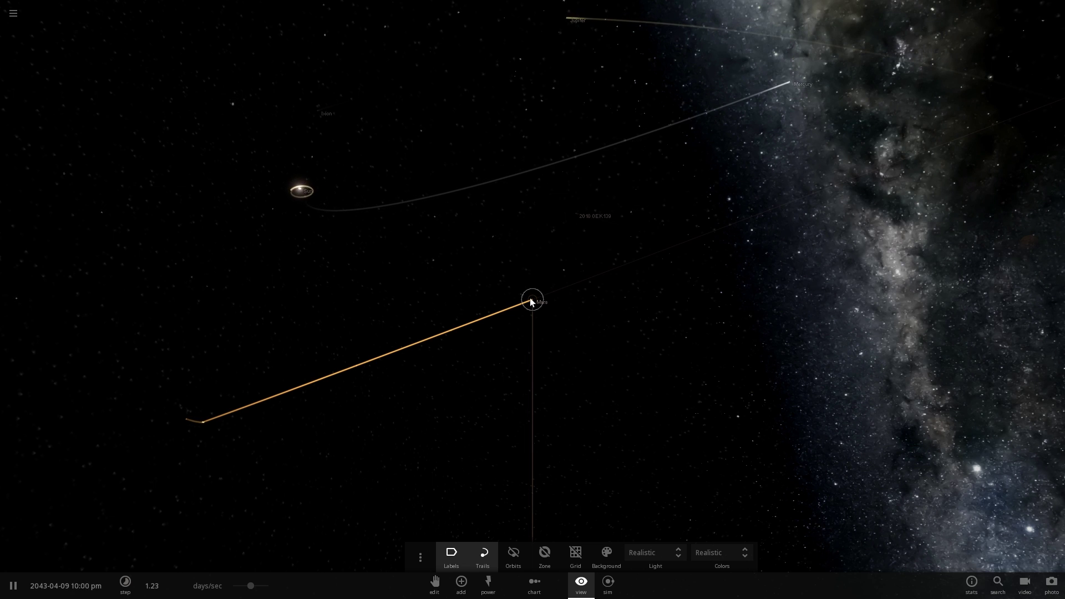
- Select Mars and follow its trail from several angles, comparing its path with the Sun and the other planets
{"action": "left_click_drag", "start_coordinate": [533, 302], "coordinate": [555, 310]}
{"action": "left_click", "coordinate": [554, 308]}
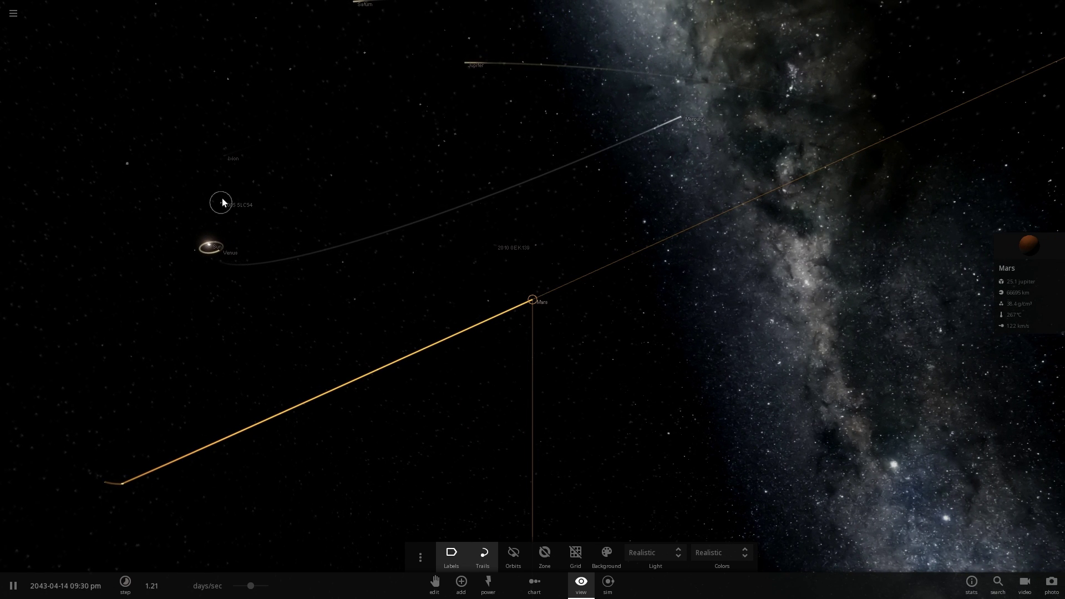
{"action": "scroll", "coordinate": [470, 278], "scroll_direction": "down", "scroll_amount": 2}
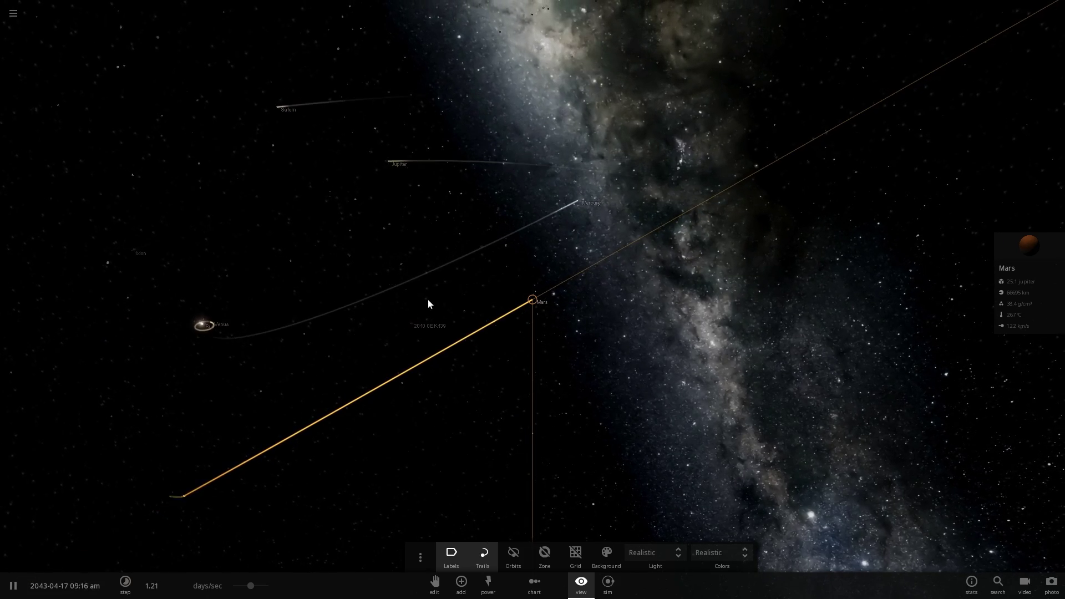
{"action": "left_click_drag", "start_coordinate": [427, 302], "coordinate": [530, 314]}
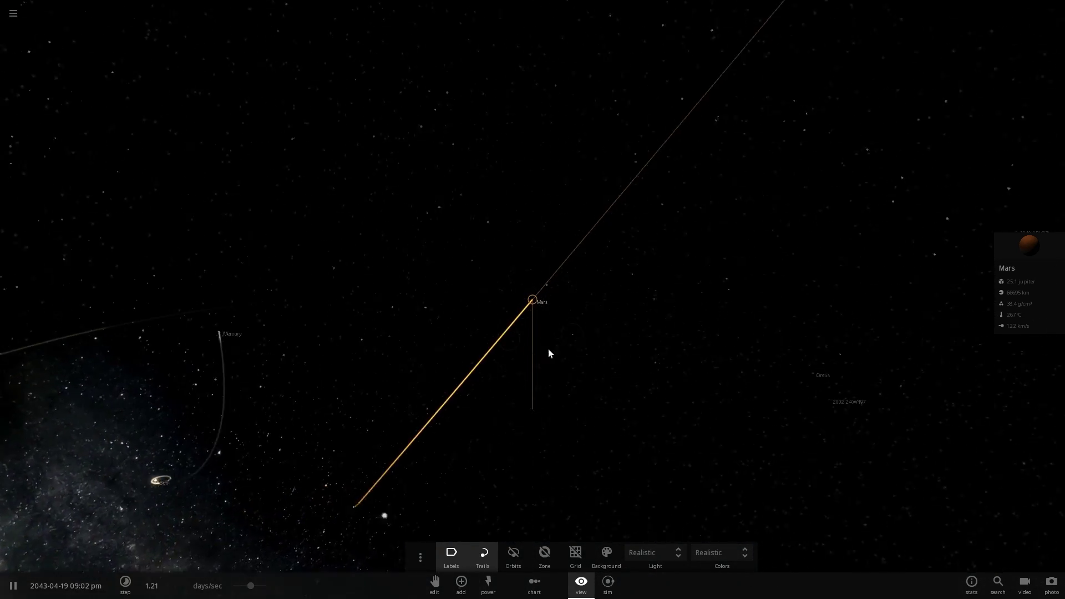
- Raise the simulation speed to about 4.5 days per second and focus on the Sun
{"action": "left_click", "coordinate": [125, 583]}
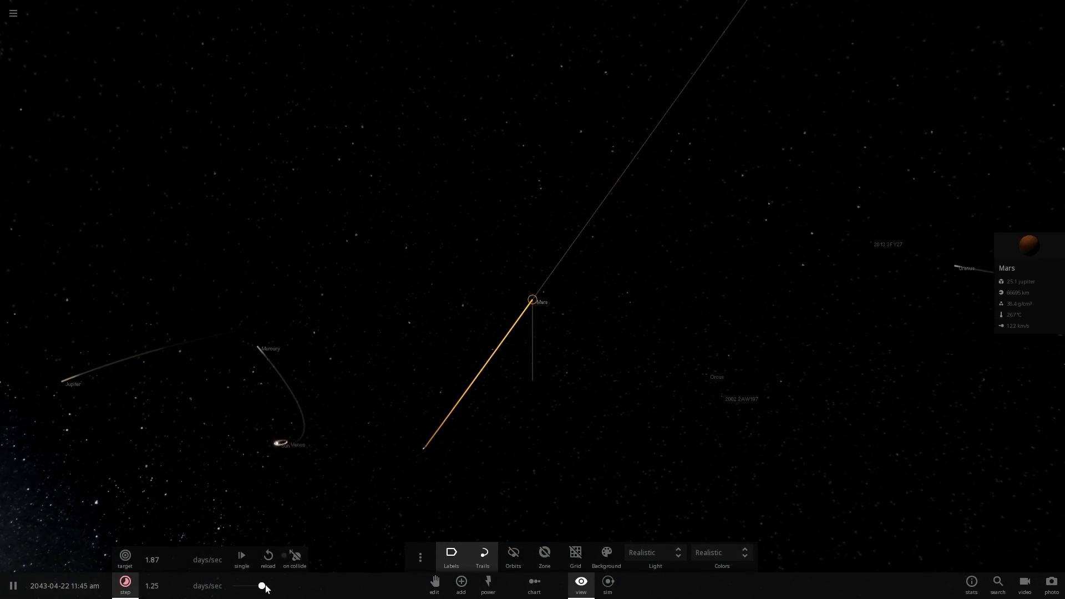
{"action": "double_click", "coordinate": [268, 463]}
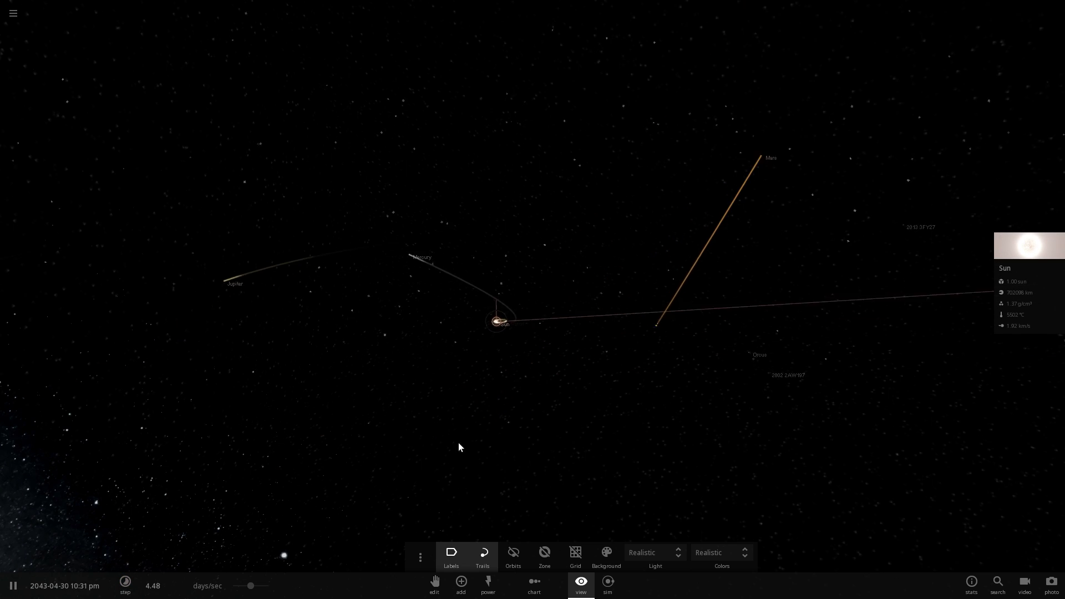
- Select Mercury and examine its path past the Sun and Venus's orbit, both up close and from farther out
{"action": "left_click", "coordinate": [296, 160]}
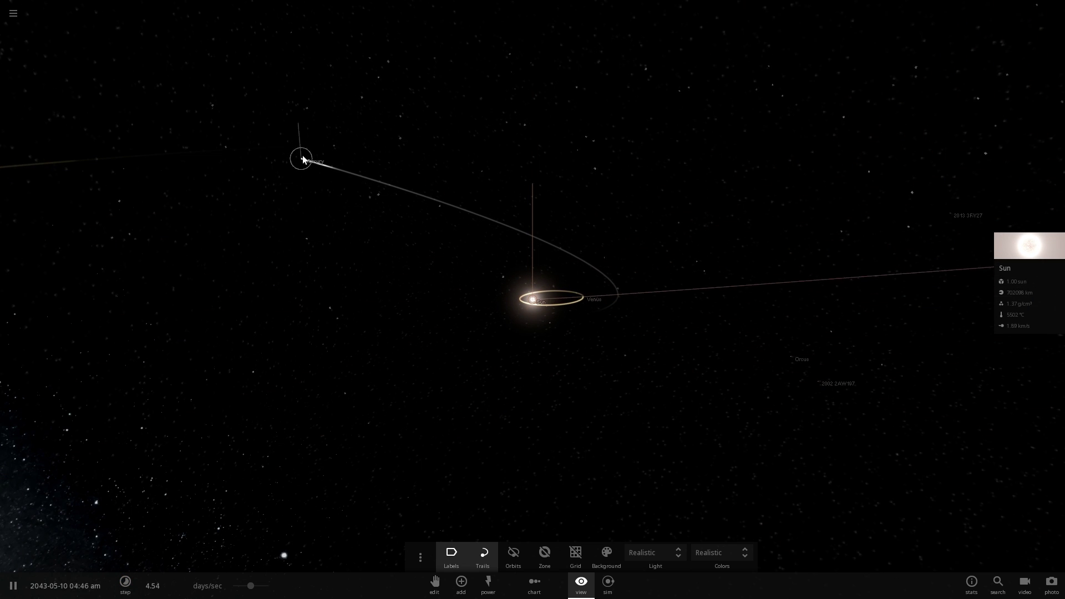
{"action": "scroll", "coordinate": [555, 311], "scroll_direction": "up", "scroll_amount": 5}
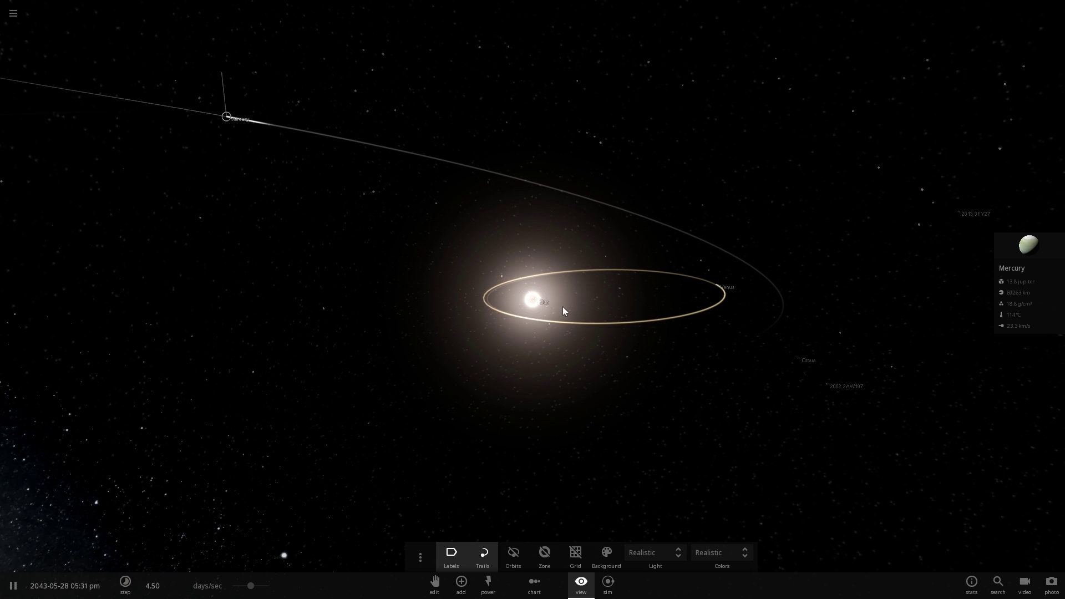
{"action": "scroll", "coordinate": [561, 310], "scroll_direction": "down", "scroll_amount": 3}
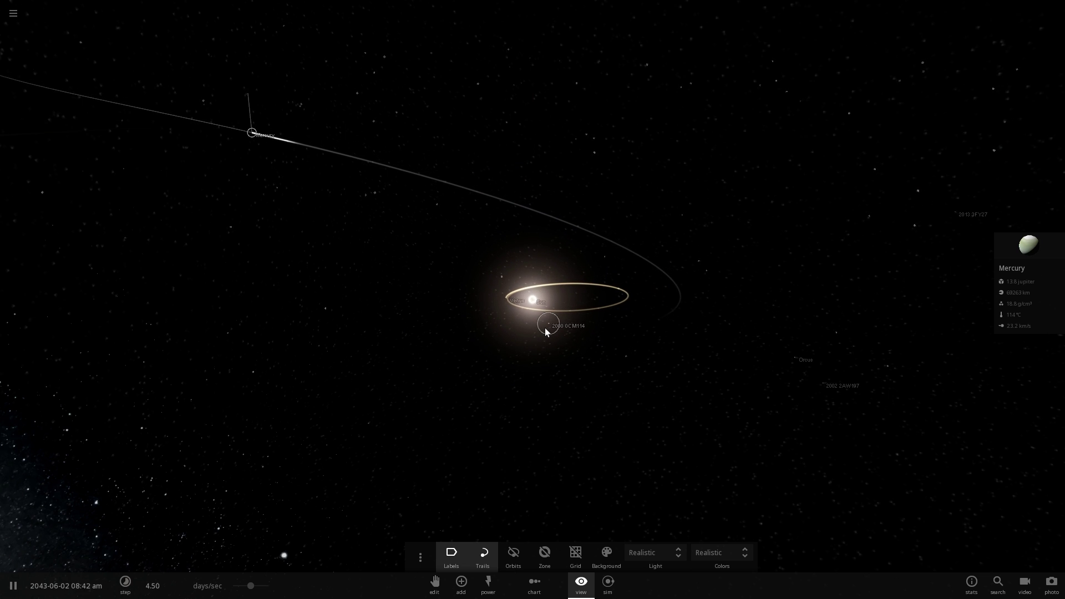
{"action": "scroll", "coordinate": [541, 339], "scroll_direction": "down", "scroll_amount": 5}
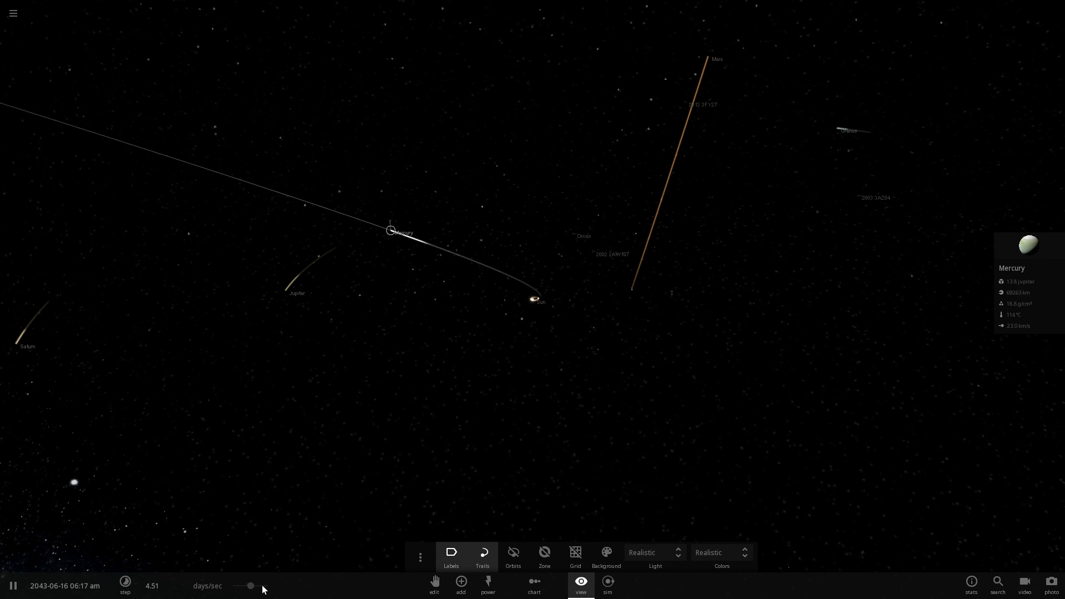
- Raise the simulation speed to about 5.6 days per second and select the asteroid Antigone, viewing it beside Mars's trail
{"action": "left_click", "coordinate": [125, 583]}
{"action": "left_click", "coordinate": [575, 349]}
{"action": "scroll", "coordinate": [581, 337], "scroll_direction": "up", "scroll_amount": 5}
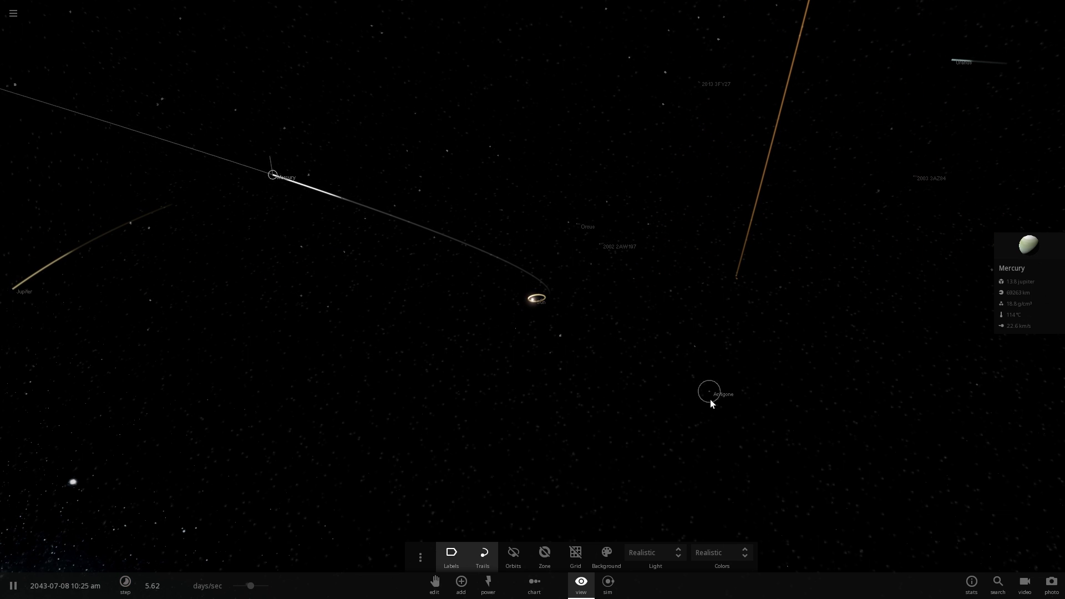
{"action": "left_click", "coordinate": [710, 400]}
{"action": "left_click_drag", "start_coordinate": [684, 399], "coordinate": [537, 389]}
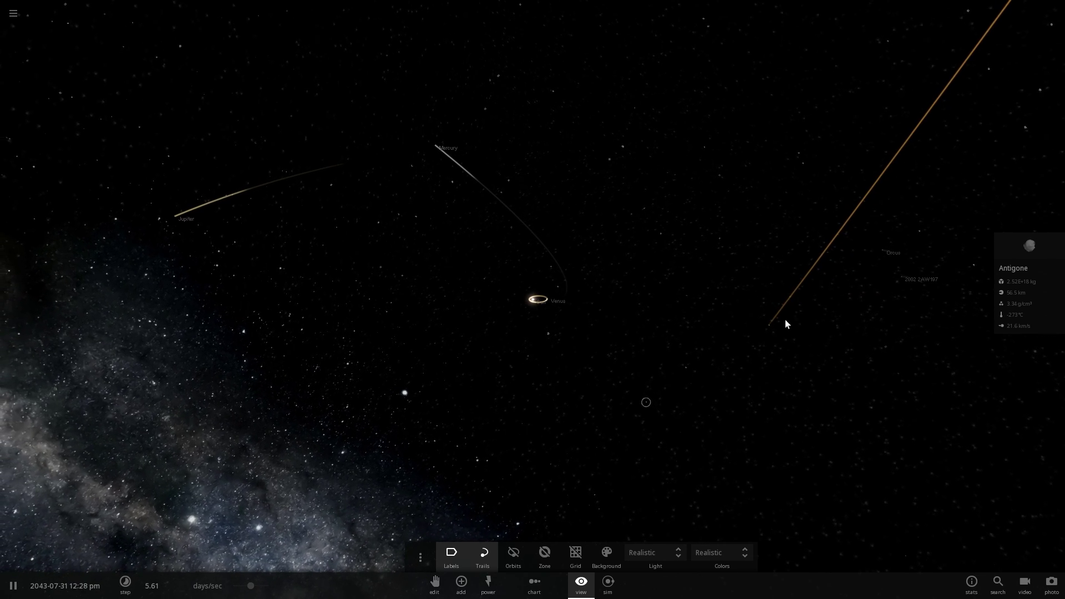
{"action": "left_click_drag", "start_coordinate": [685, 331], "coordinate": [805, 244]}
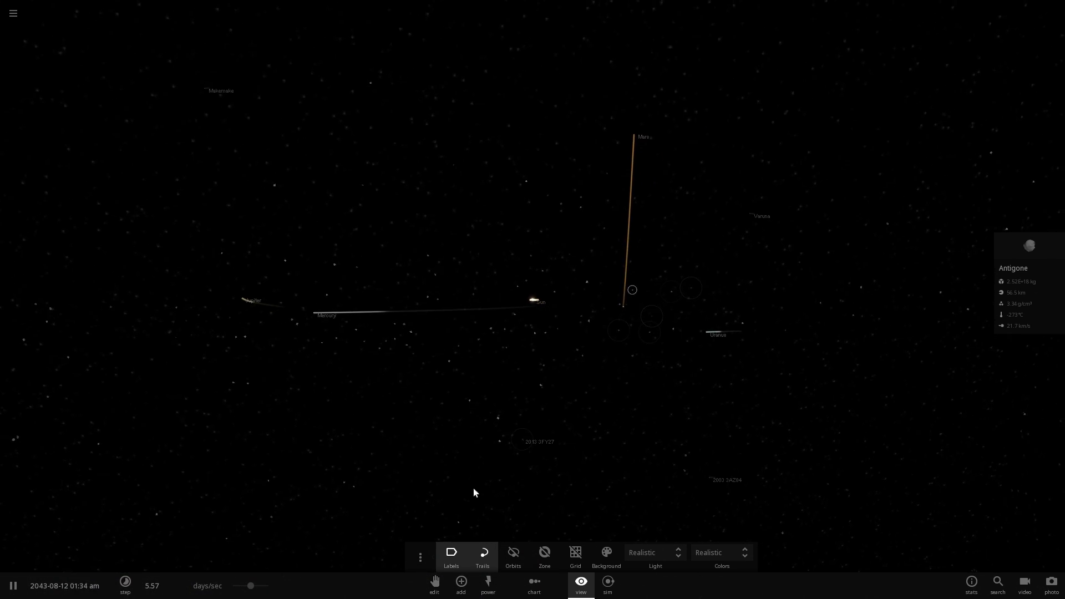
- Raise the simulation speed to about 10.9 months per second and select the Sun to watch its motion with Venus
{"action": "left_click_drag", "start_coordinate": [256, 589], "coordinate": [268, 585]}
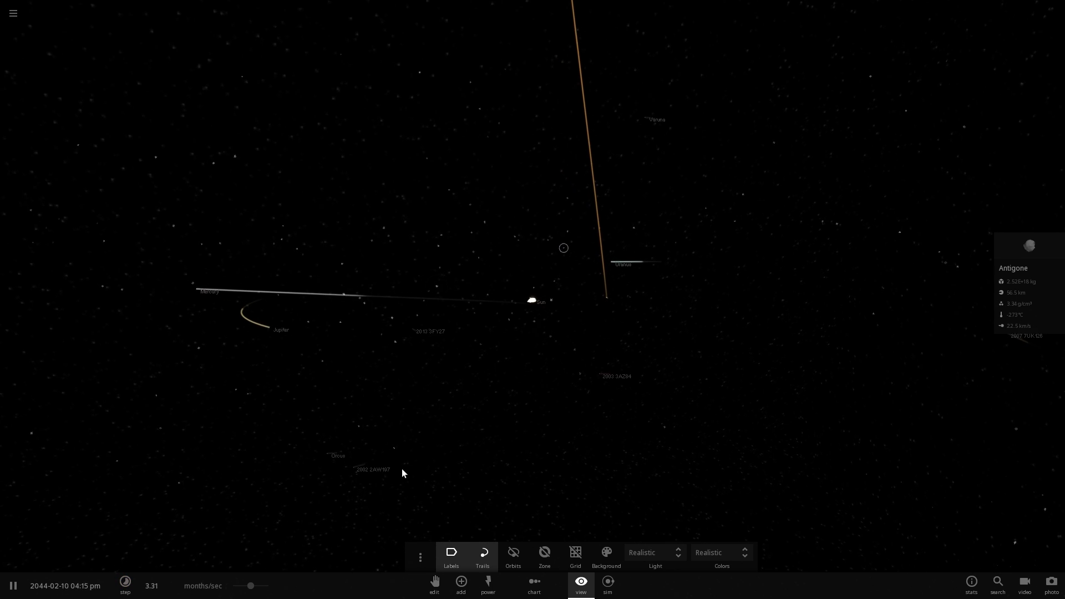
{"action": "left_click_drag", "start_coordinate": [252, 586], "coordinate": [272, 589]}
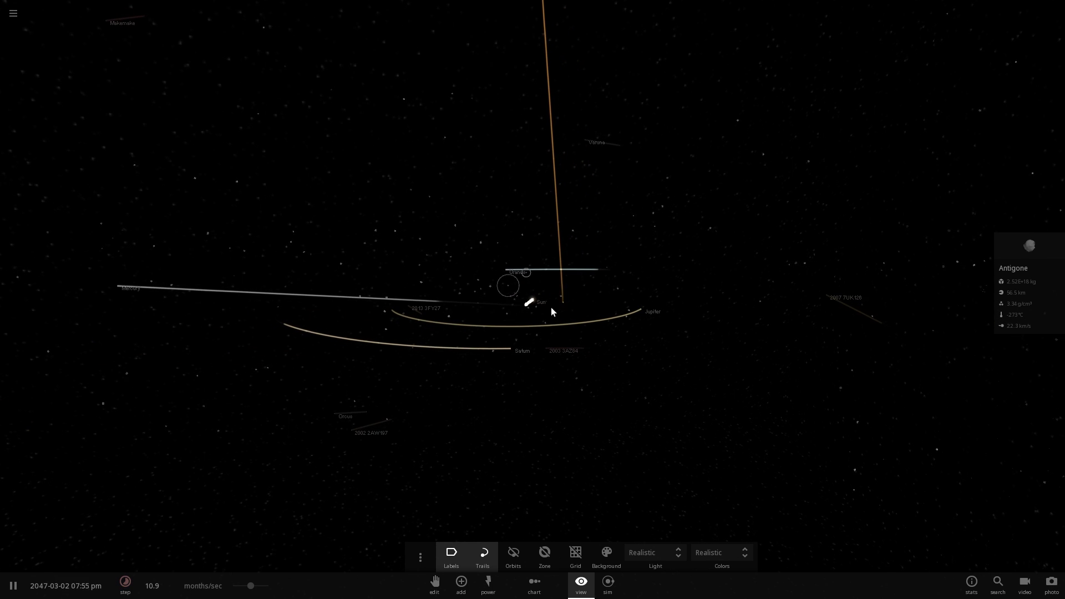
{"action": "left_click", "coordinate": [527, 306]}
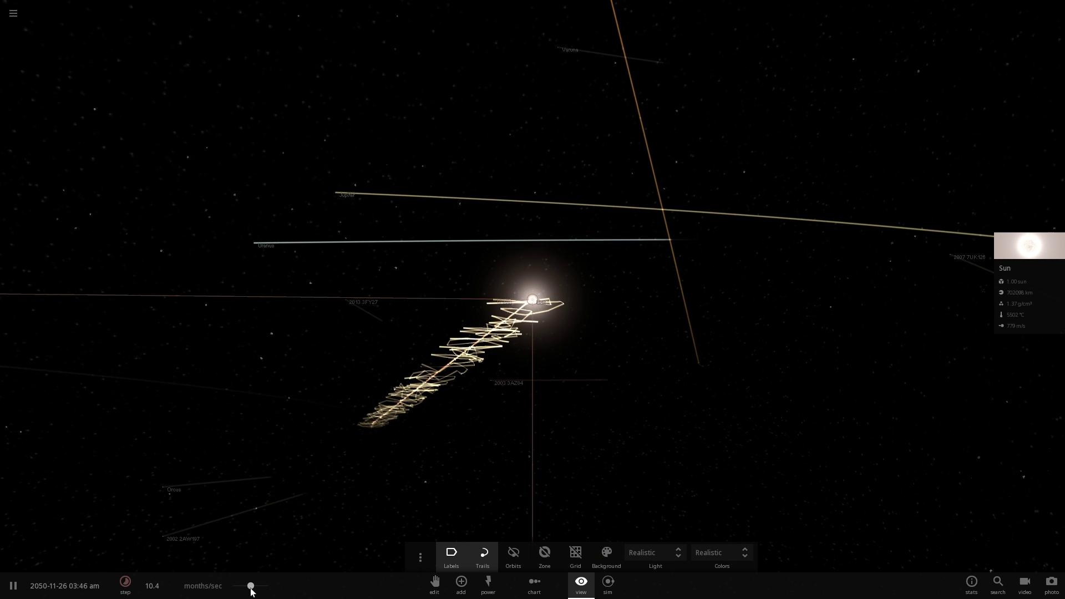
- Slow the simulation to about 3.4 months per second and view the outer planets' trails from farther out
{"action": "left_click_drag", "start_coordinate": [250, 587], "coordinate": [236, 592]}
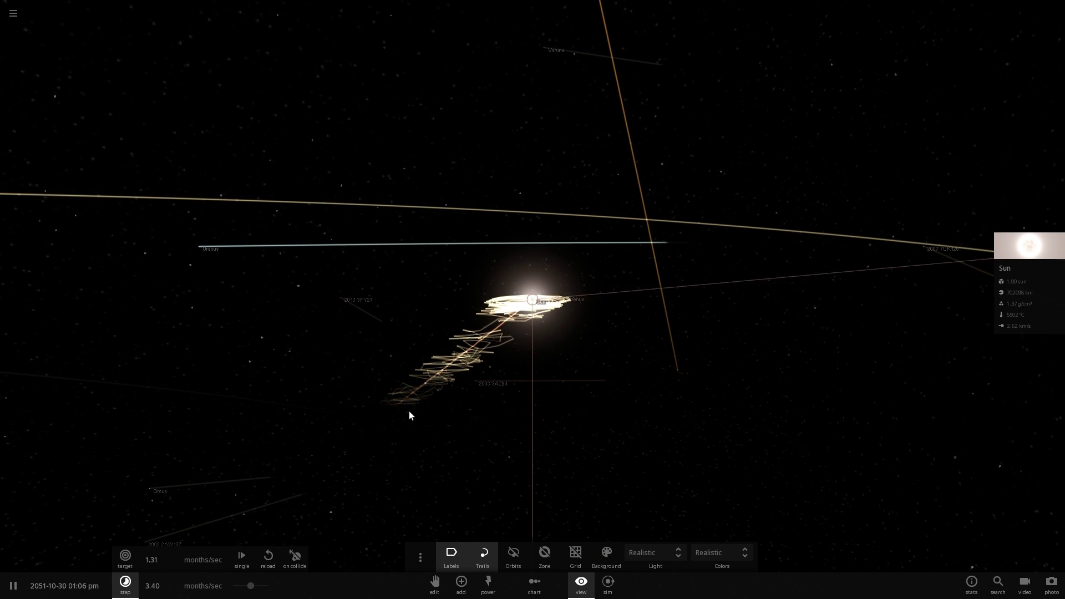
{"action": "left_click_drag", "start_coordinate": [367, 364], "coordinate": [457, 364]}
{"action": "scroll", "coordinate": [457, 364], "scroll_direction": "down", "scroll_amount": 4}
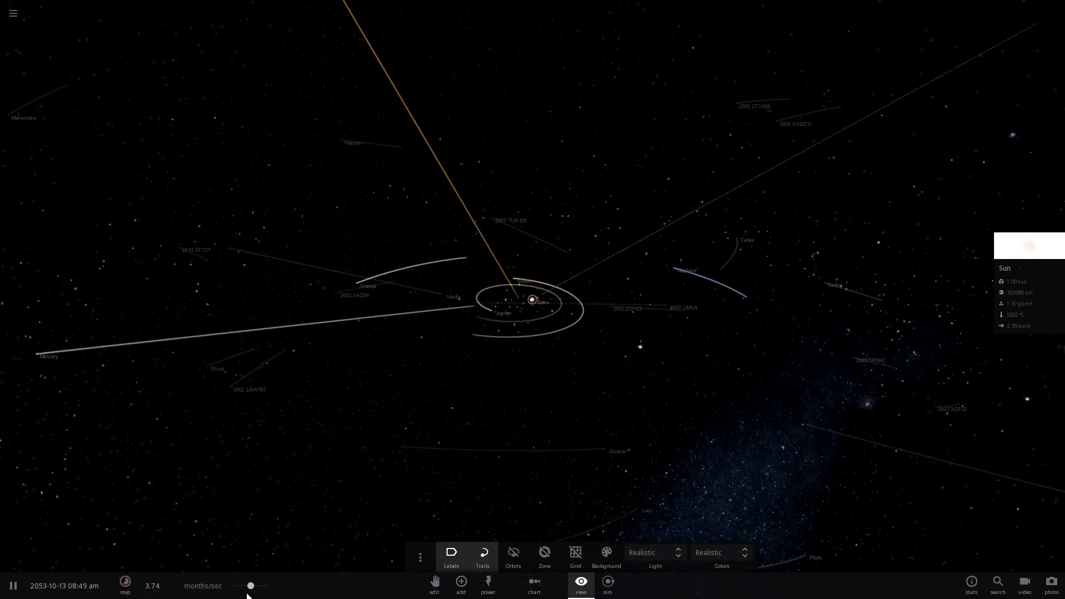
- Raise the simulation speed to about 5.7 months per second and hide the view options while viewing the wider system
{"action": "left_click_drag", "start_coordinate": [249, 588], "coordinate": [255, 590]}
{"action": "left_click_drag", "start_coordinate": [461, 407], "coordinate": [343, 420]}
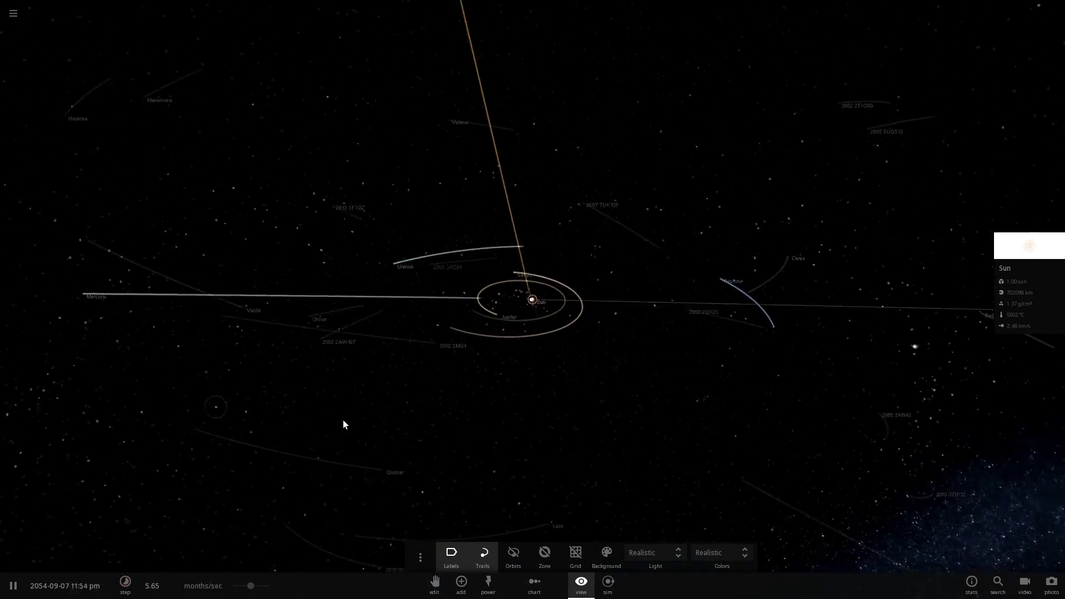
{"action": "left_click", "coordinate": [588, 587]}
{"action": "left_click_drag", "start_coordinate": [571, 548], "coordinate": [545, 407]}
{"action": "scroll", "coordinate": [546, 407], "scroll_direction": "down", "scroll_amount": 3}
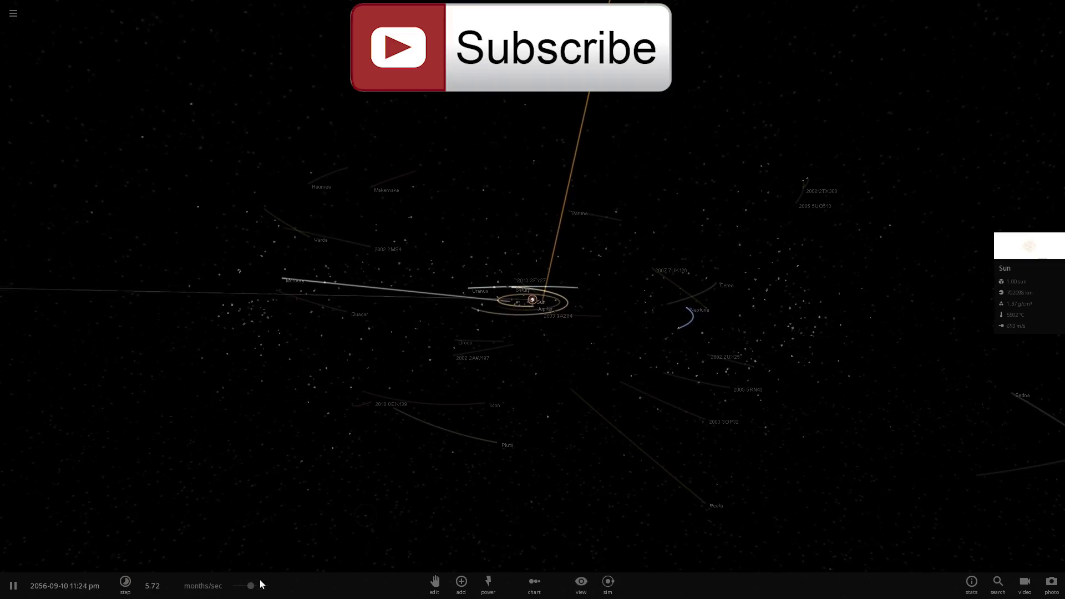
- Raise the simulation speed to about 8.7 months per second and view the entire solar system from far out
{"action": "left_click_drag", "start_coordinate": [252, 586], "coordinate": [274, 588]}
{"action": "scroll", "coordinate": [480, 420], "scroll_direction": "down", "scroll_amount": 4}
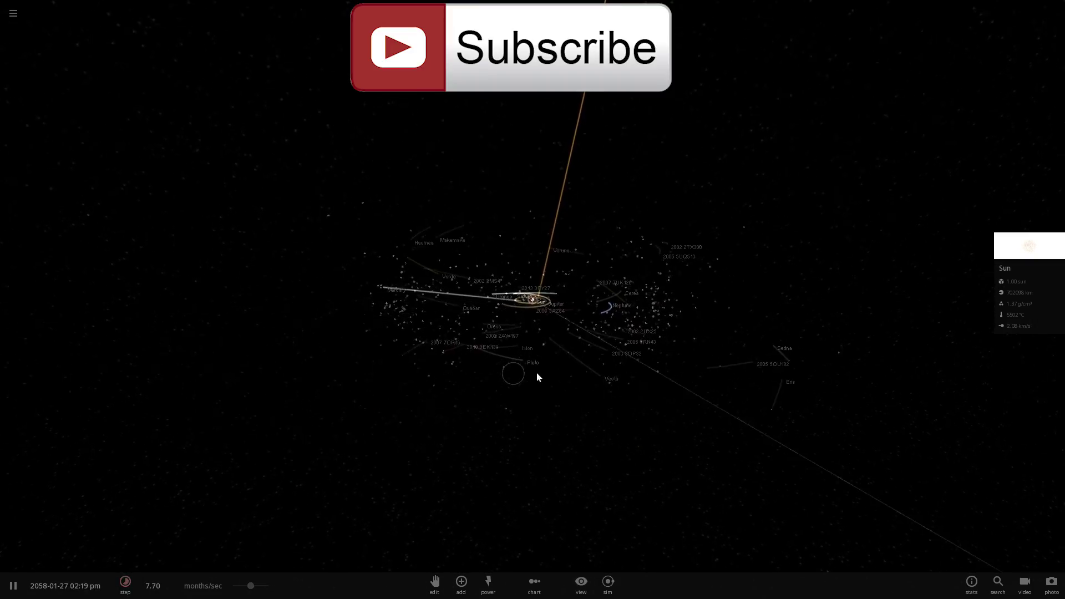
{"action": "left_click_drag", "start_coordinate": [537, 373], "coordinate": [579, 335]}
{"action": "scroll", "coordinate": [579, 335], "scroll_direction": "down", "scroll_amount": 3}
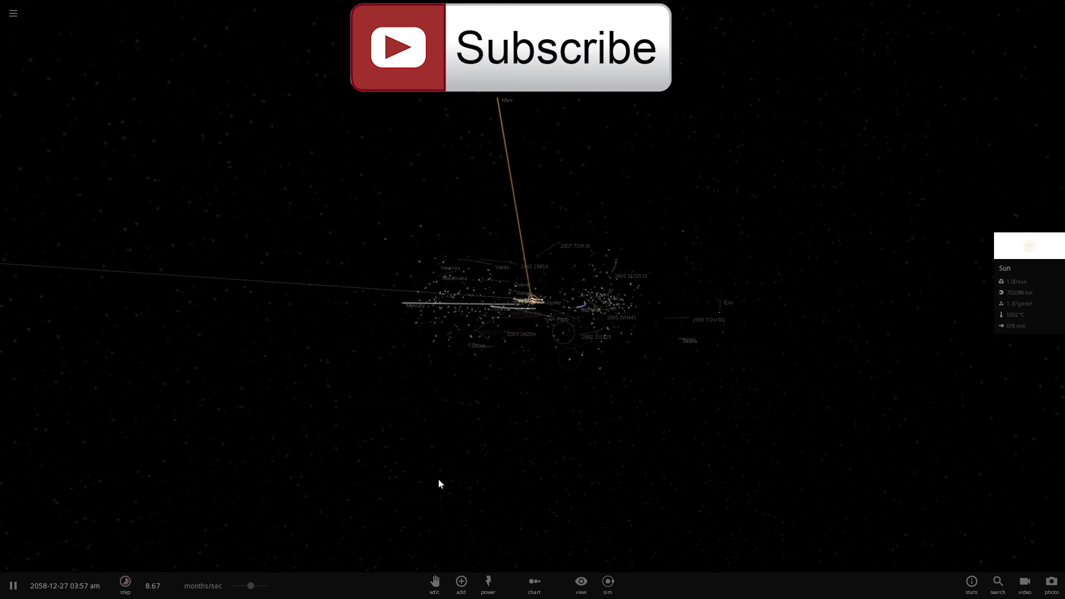
- Focus on Mars and follow its departure, viewing its trail against the distant solar system from different angles
{"action": "double_click", "coordinate": [492, 98]}
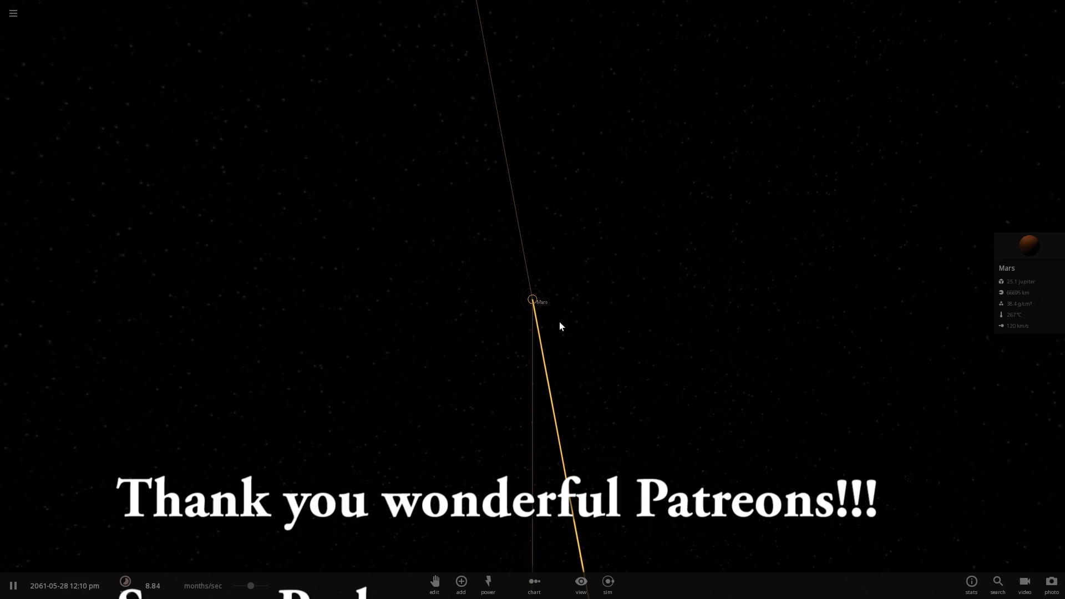
{"action": "double_click", "coordinate": [538, 299]}
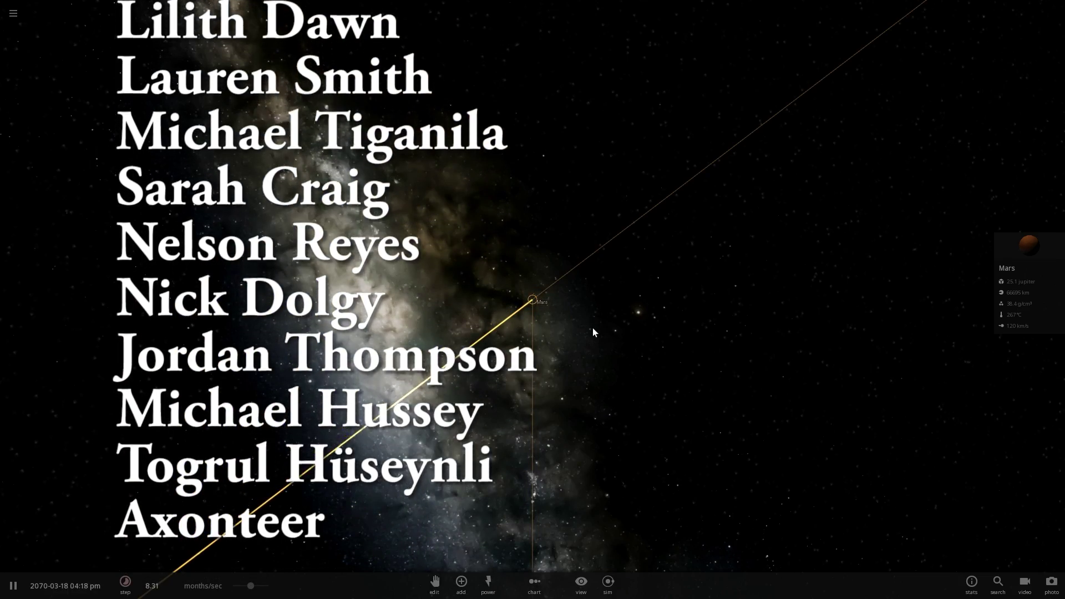
{"action": "right_click_drag", "start_coordinate": [737, 231], "coordinate": [495, 344]}
{"action": "left_click_drag", "start_coordinate": [495, 349], "coordinate": [430, 447]}
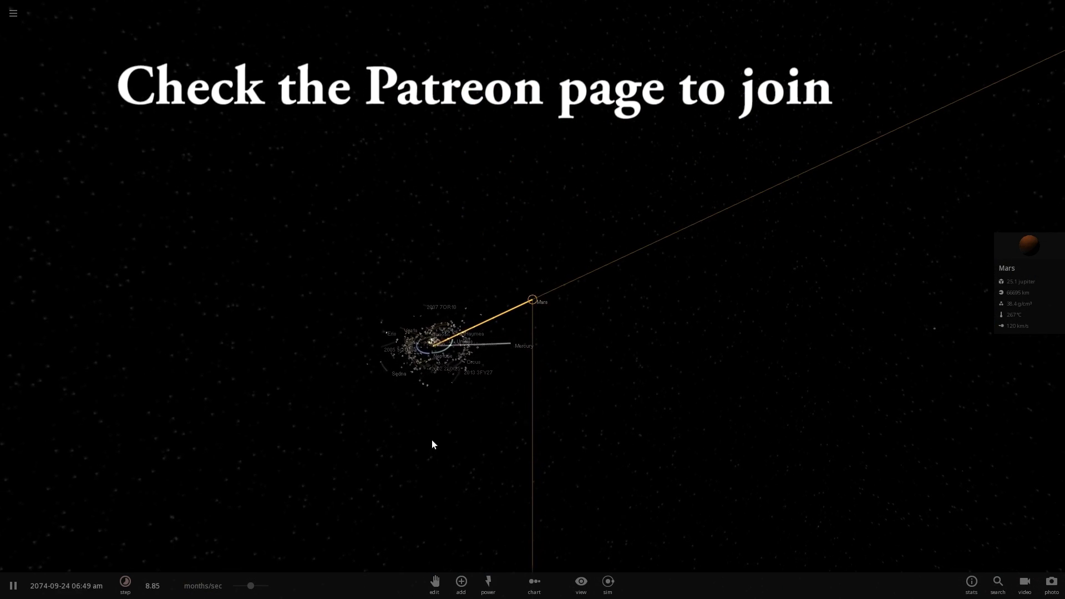
{"action": "left_click_drag", "start_coordinate": [251, 588], "coordinate": [259, 588]}
{"action": "left_click_drag", "start_coordinate": [766, 306], "coordinate": [686, 355]}
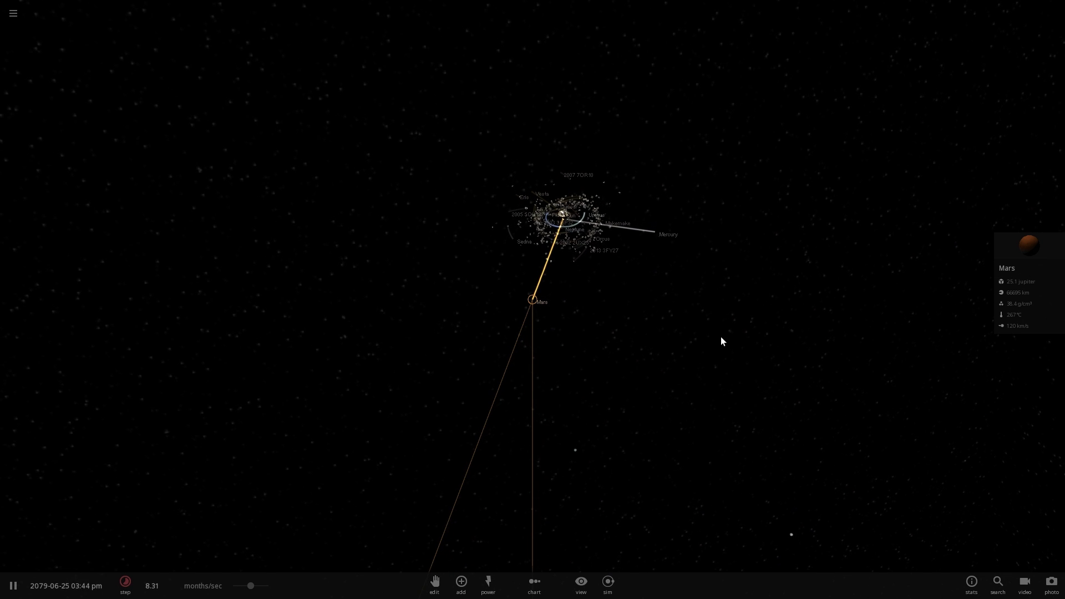